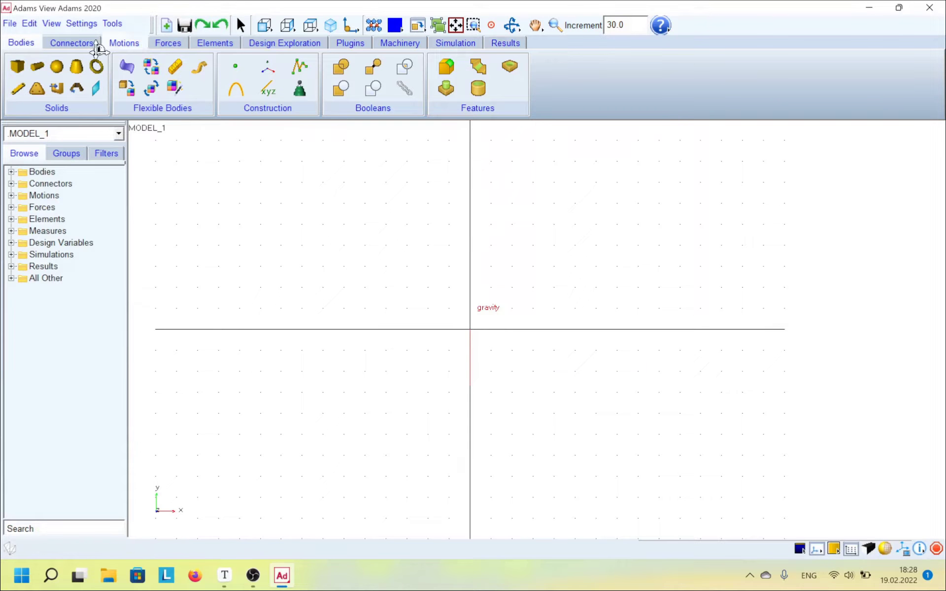
# Step: Draw a new box part about 0.3 m long and 0.1 m high, resting on the horizontal axis and centred on the origin
pyautogui.click(17, 66)
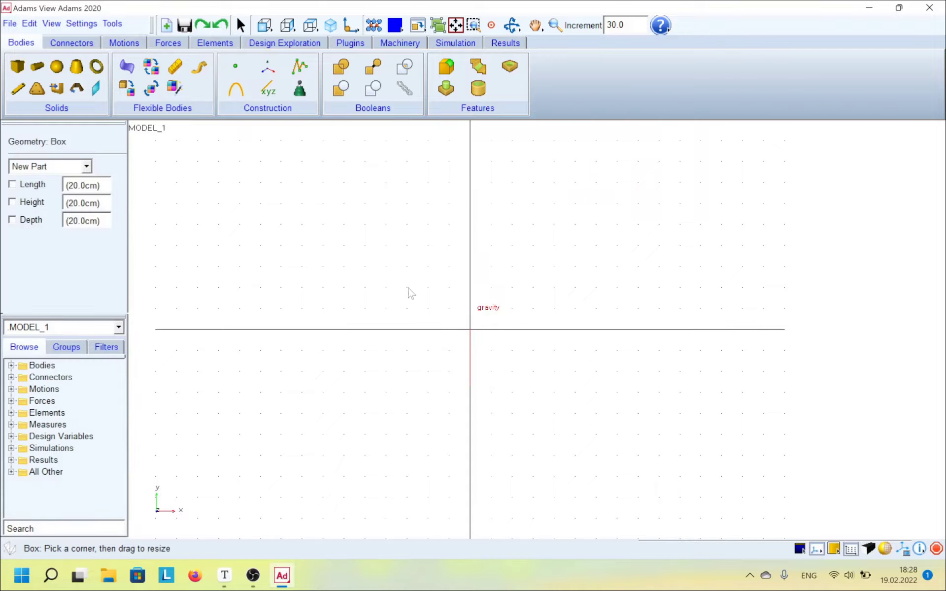
pyautogui.moveTo(411, 293); pyautogui.dragTo(536, 337)
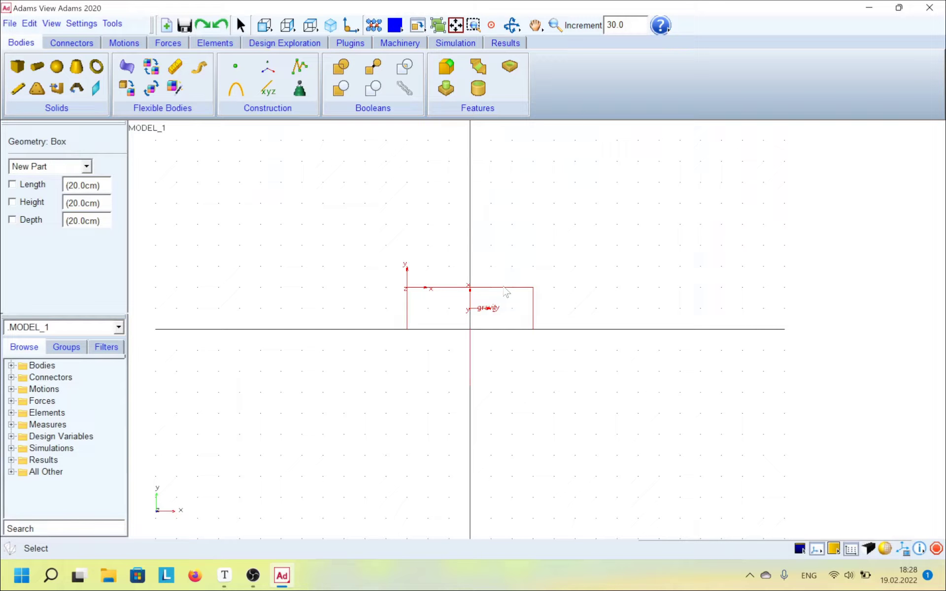
pyautogui.press('r')
pyautogui.moveTo(523, 320)
pyautogui.mouseDown()
pyautogui.moveTo(471, 344)
pyautogui.moveTo(465, 363)
pyautogui.mouseUp()
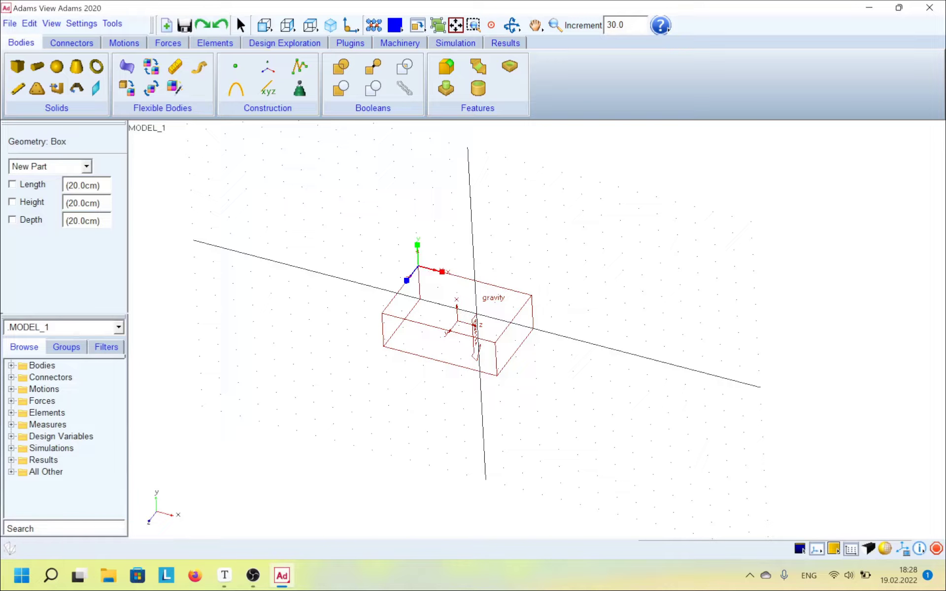
# Step: Open the box block's geometry for modification and select its diagonal corner coordinates
pyautogui.rightClick(454, 274)
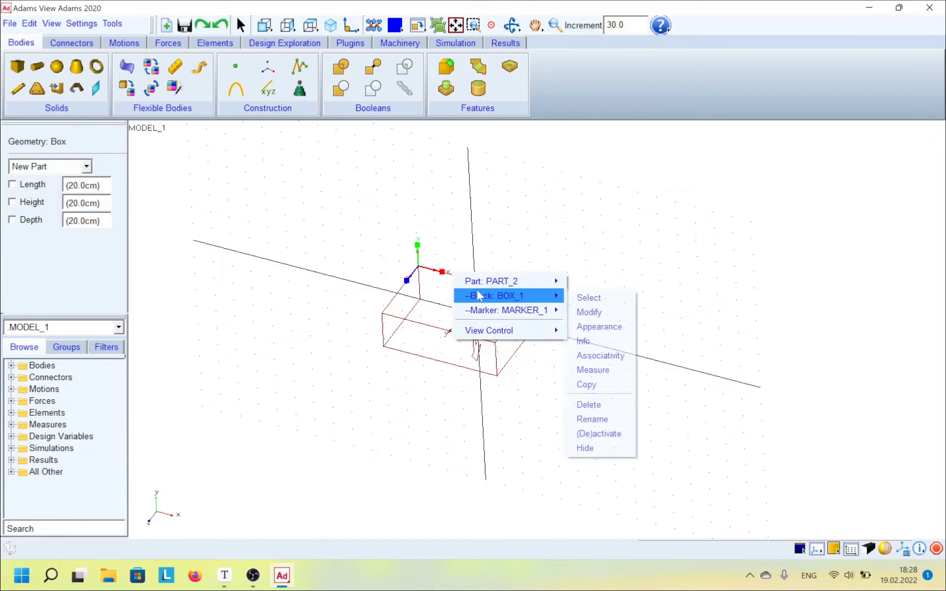
pyautogui.moveTo(495, 296)
pyautogui.click(589, 310)
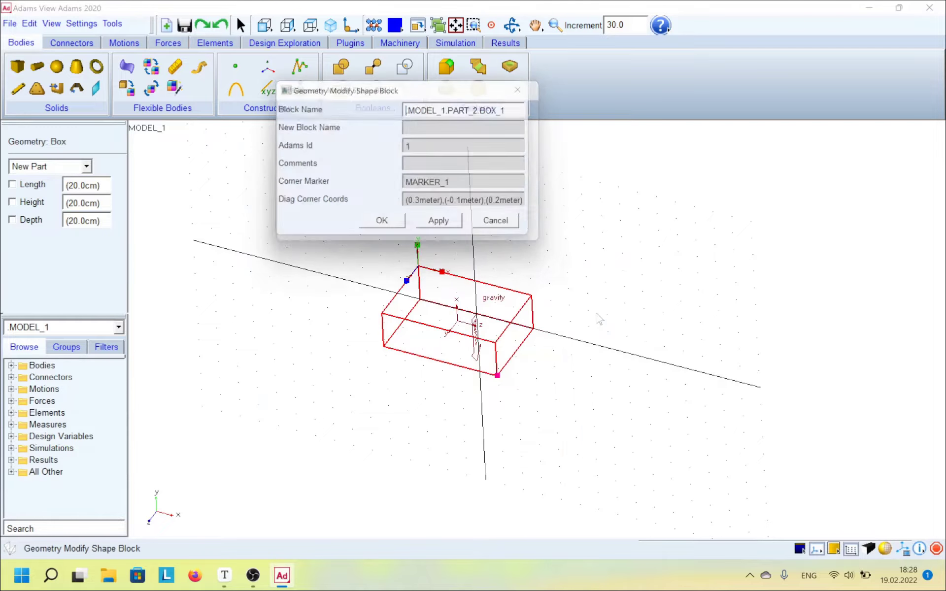
pyautogui.moveTo(544, 216); pyautogui.dragTo(630, 216)
pyautogui.moveTo(538, 207); pyautogui.dragTo(378, 210)
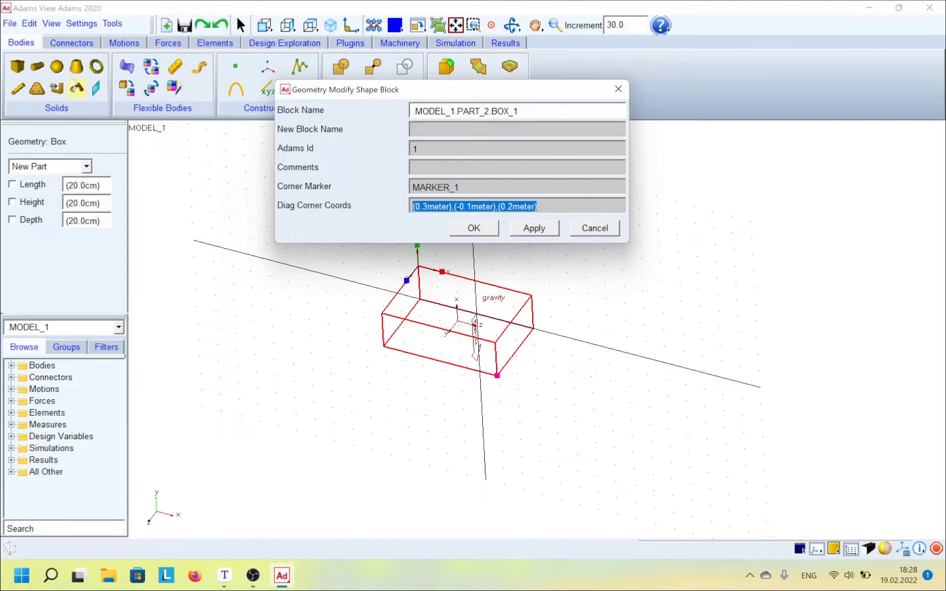
# Step: Create a real design variable named a with length units and a standard value of 0.3
pyautogui.click(285, 43)
pyautogui.click(78, 69)
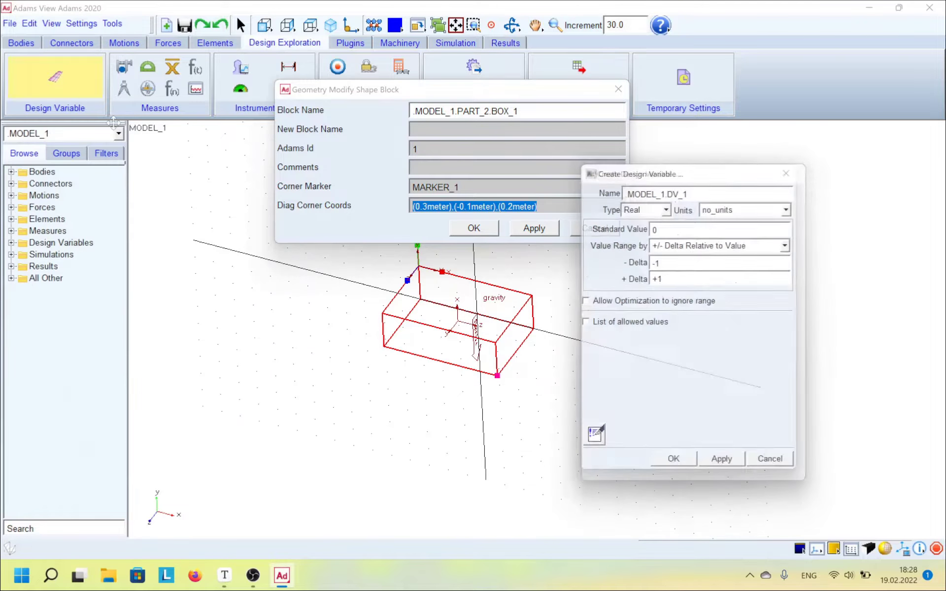
pyautogui.doubleClick(680, 192)
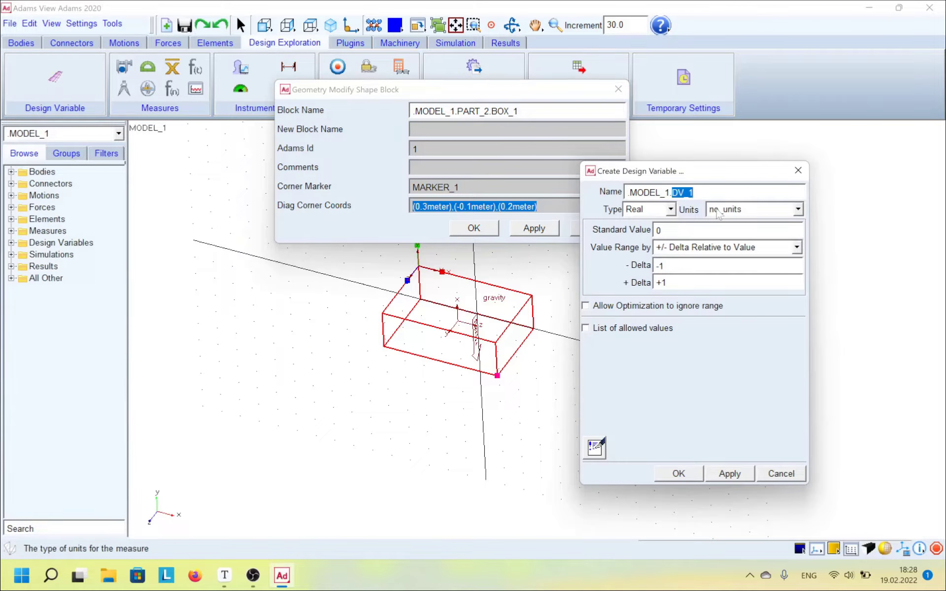
pyautogui.write('a')
pyautogui.click(745, 210)
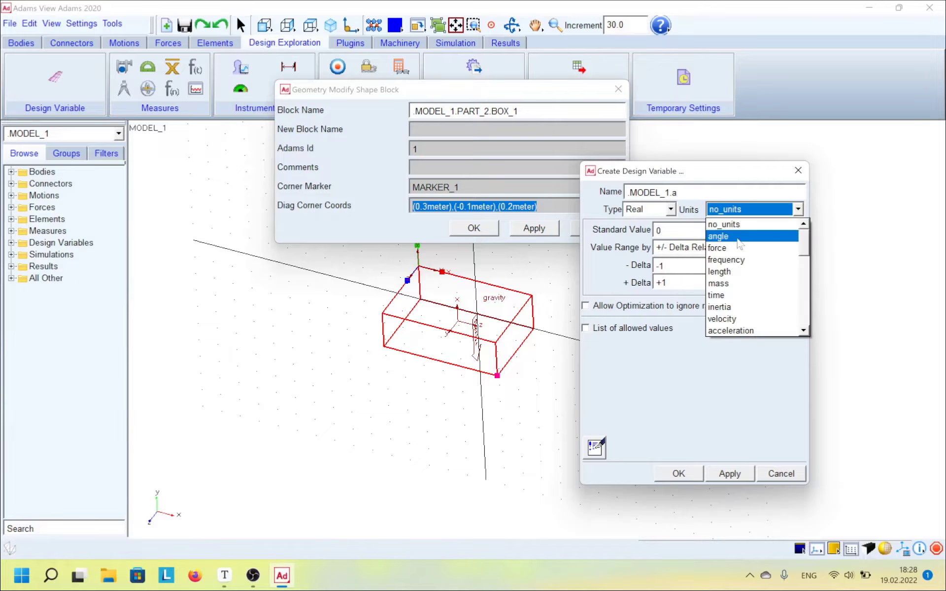
pyautogui.click(734, 272)
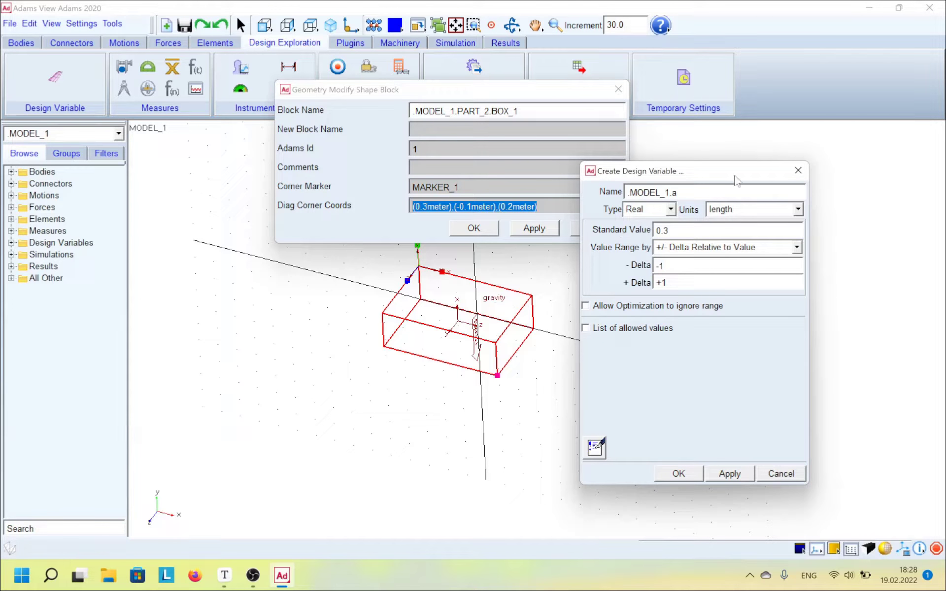
pyautogui.click(711, 478)
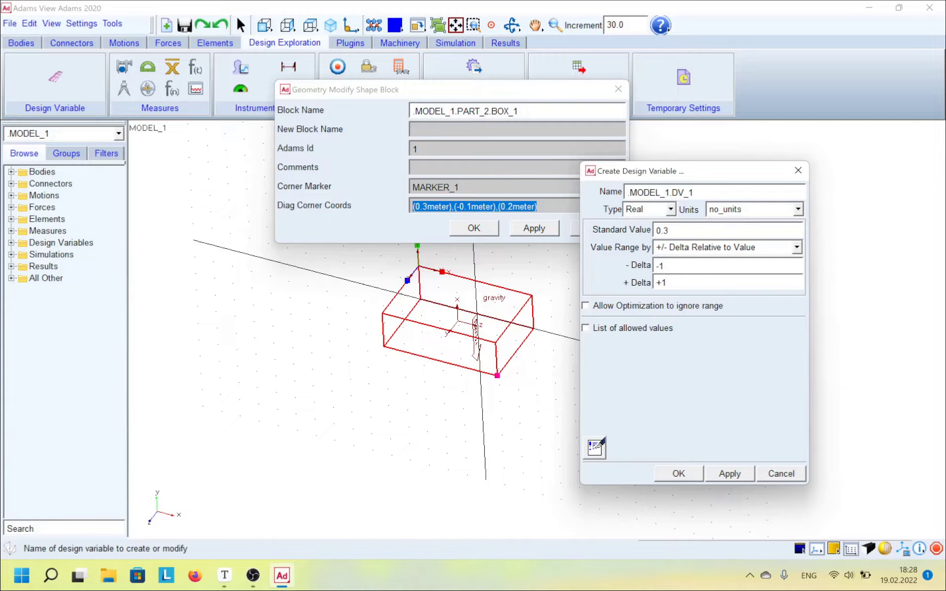
# Step: Create a real design variable named b with length units and a standard value of 0.1
pyautogui.doubleClick(682, 192)
pyautogui.write('b')
pyautogui.click(734, 209)
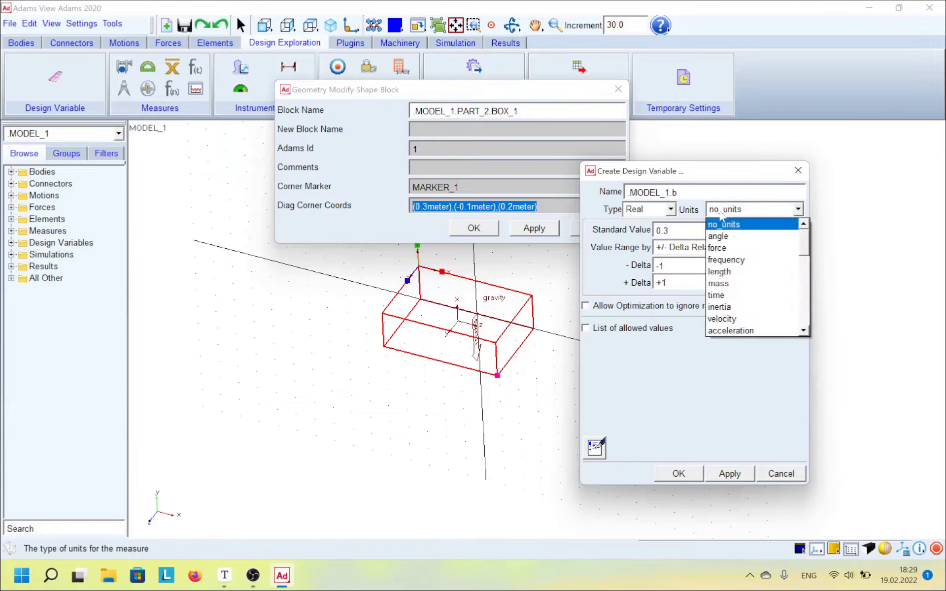
pyautogui.click(733, 272)
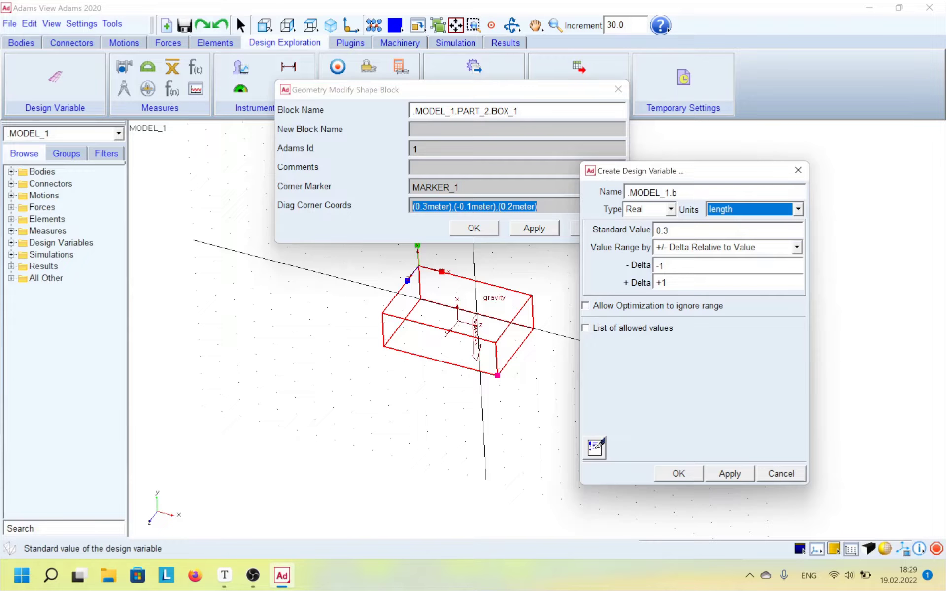
pyautogui.press('Tab')
pyautogui.write('0')
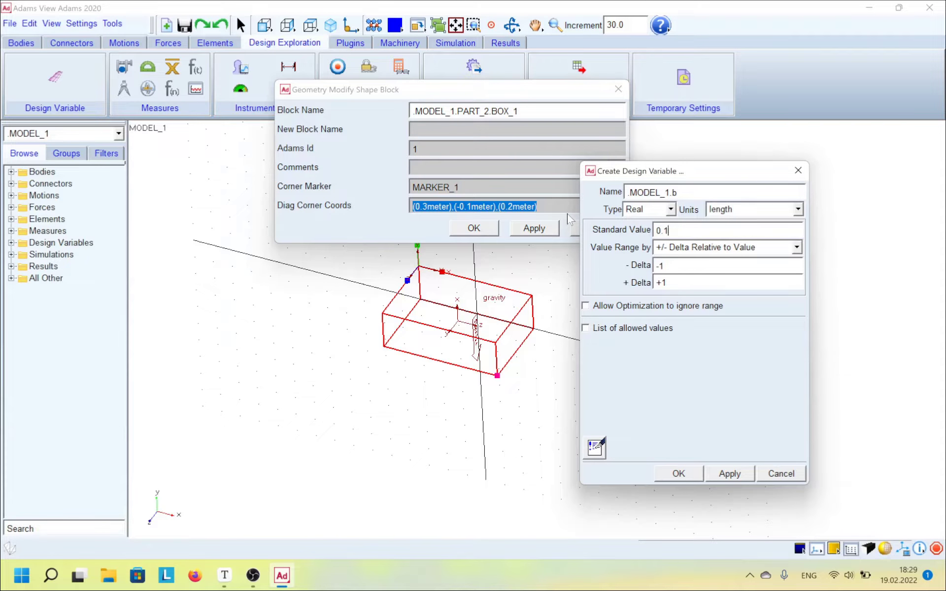
pyautogui.click(729, 475)
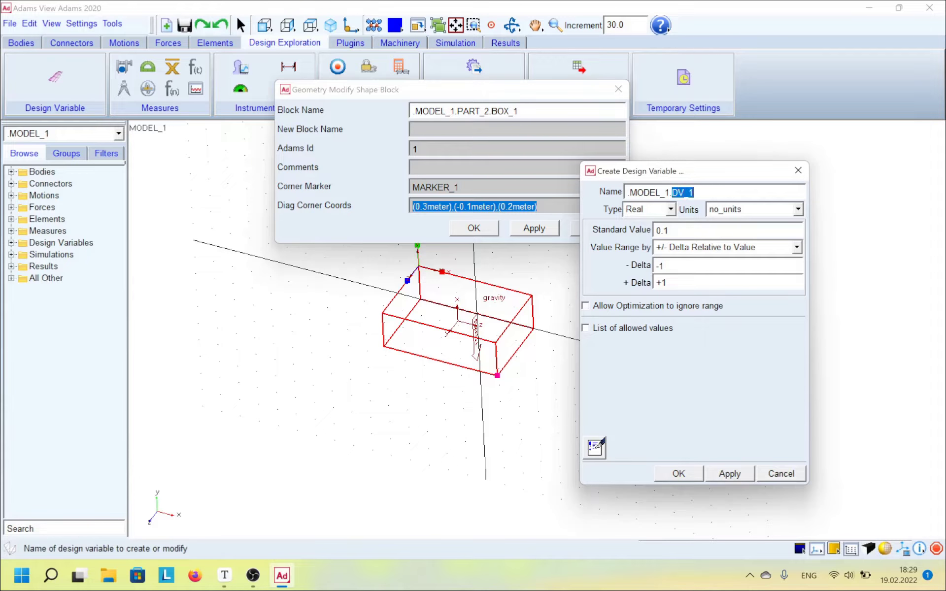
# Step: Create a real design variable named c with length units and a standard value of 0.2
pyautogui.write('c')
pyautogui.click(735, 215)
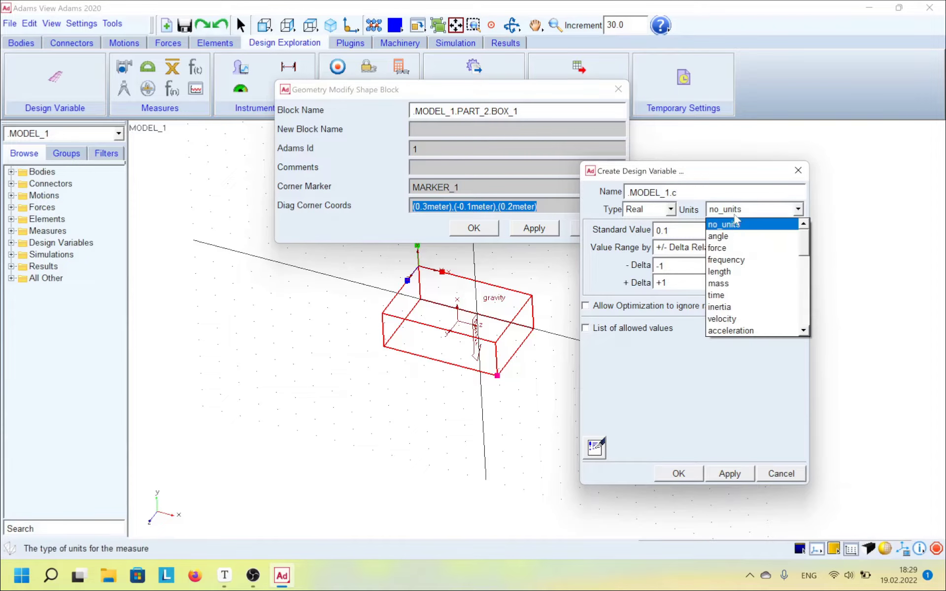
pyautogui.click(733, 272)
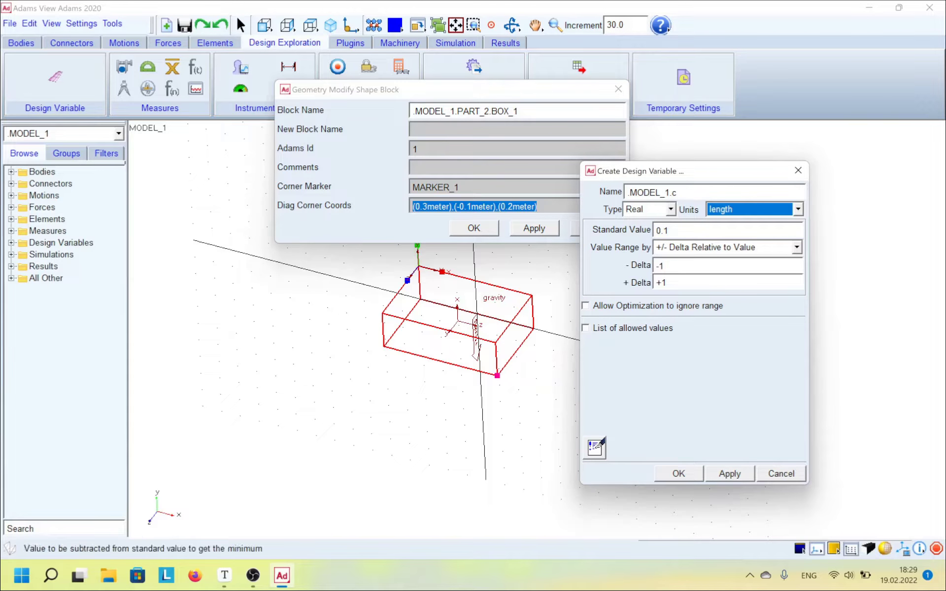
pyautogui.doubleClick(665, 230)
pyautogui.write('2')
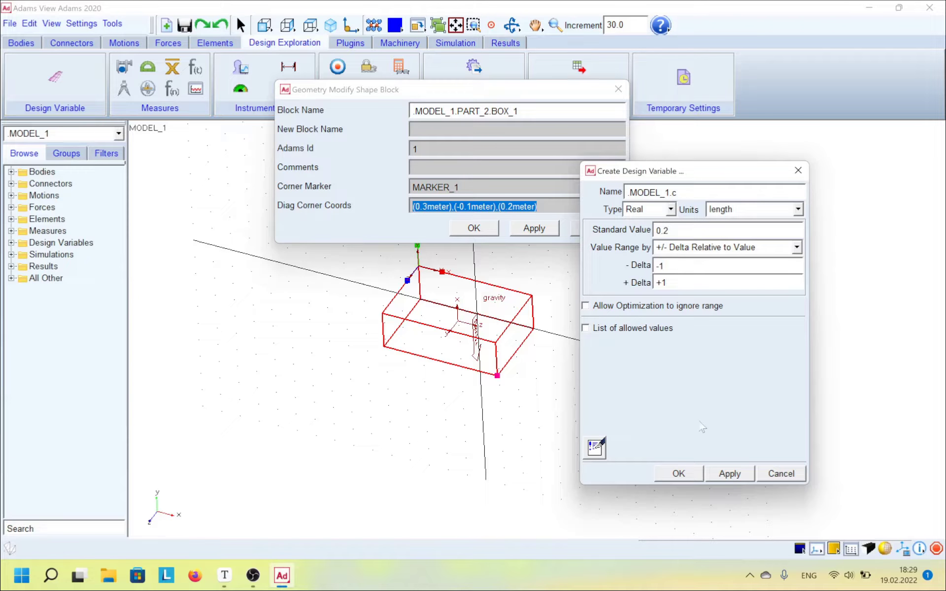
pyautogui.click(678, 473)
# Step: Replace the box's diagonal corner coordinates with the variable expressions (a),(-b),(c)
pyautogui.click(448, 206)
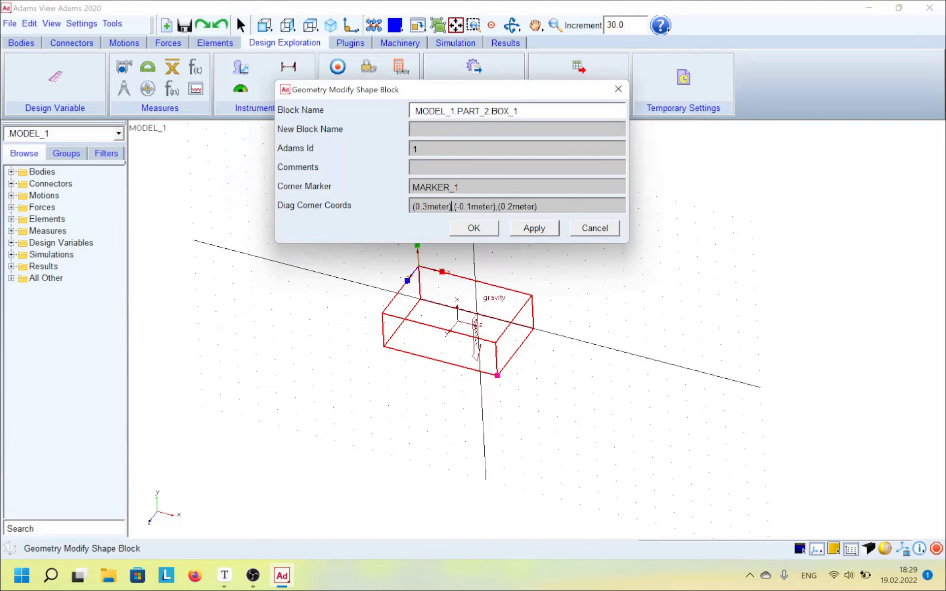
pyautogui.doubleClick(451, 206)
pyautogui.click(419, 206)
pyautogui.moveTo(418, 206); pyautogui.dragTo(443, 206)
pyautogui.write('a')
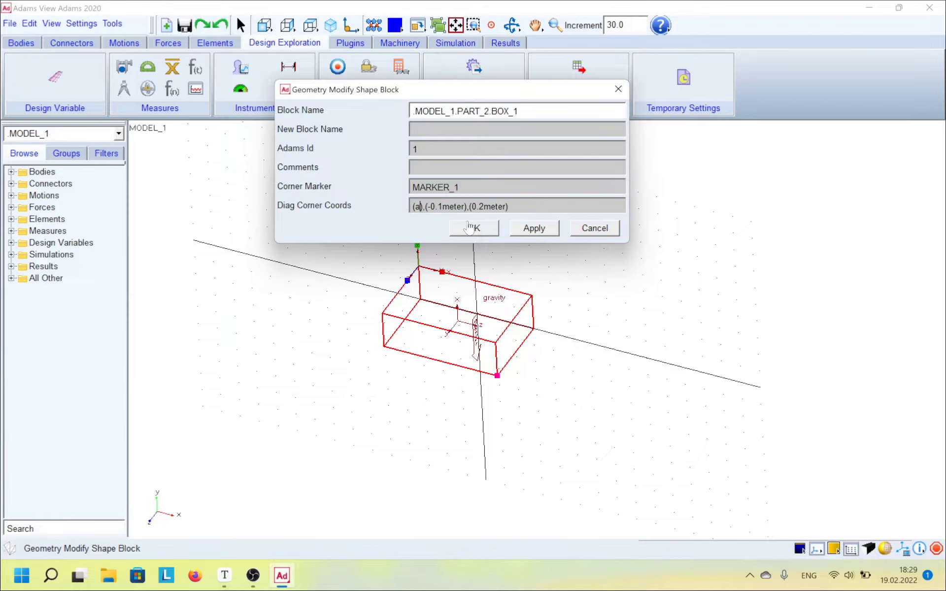
pyautogui.moveTo(427, 206); pyautogui.dragTo(461, 206)
pyautogui.write('-b')
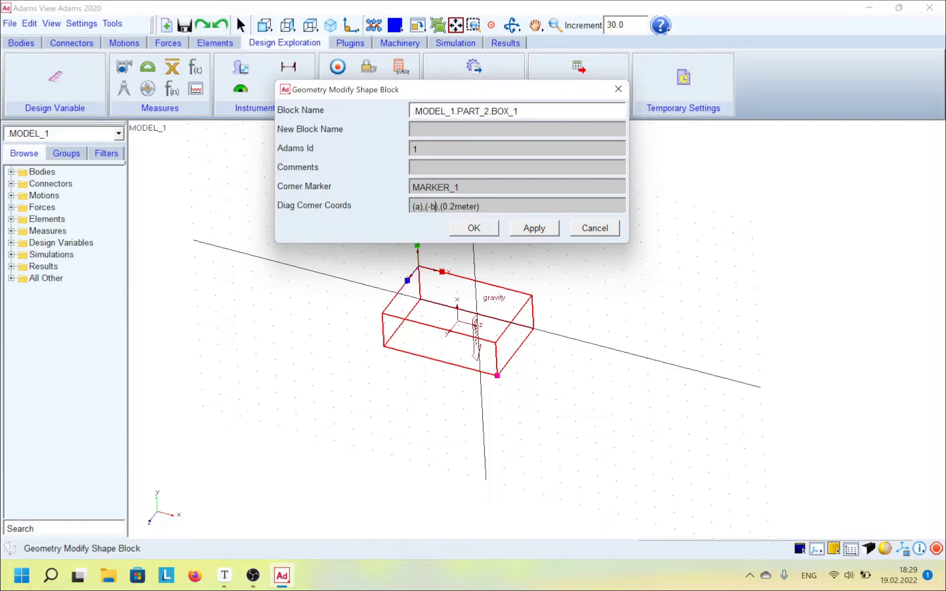
pyautogui.moveTo(442, 206); pyautogui.dragTo(474, 207)
pyautogui.write('c')
pyautogui.click(474, 228)
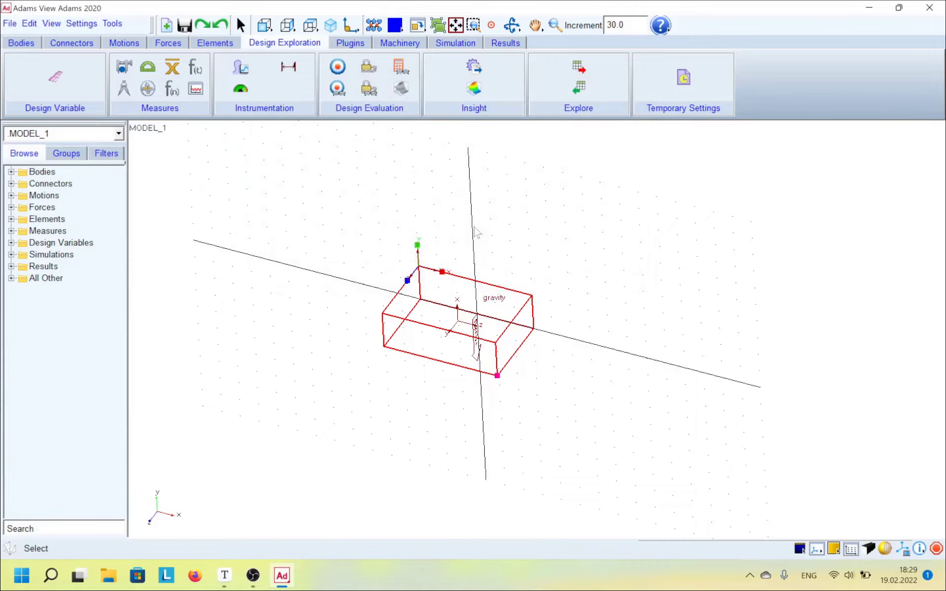
# Step: Modify the box's corner marker so that its Z location is the expression (-c/2)
pyautogui.rightClick(421, 261)
pyautogui.moveTo(473, 293)
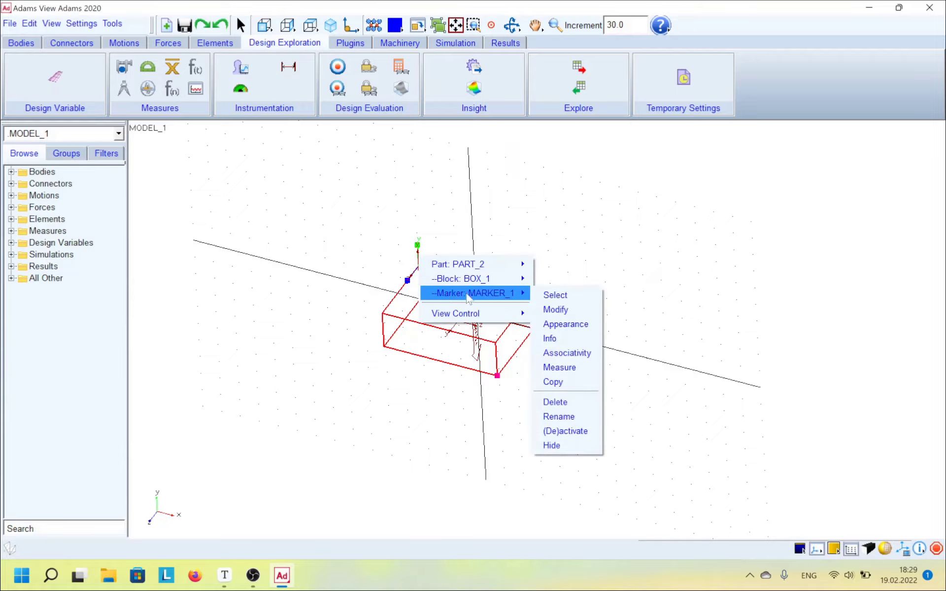
pyautogui.click(556, 309)
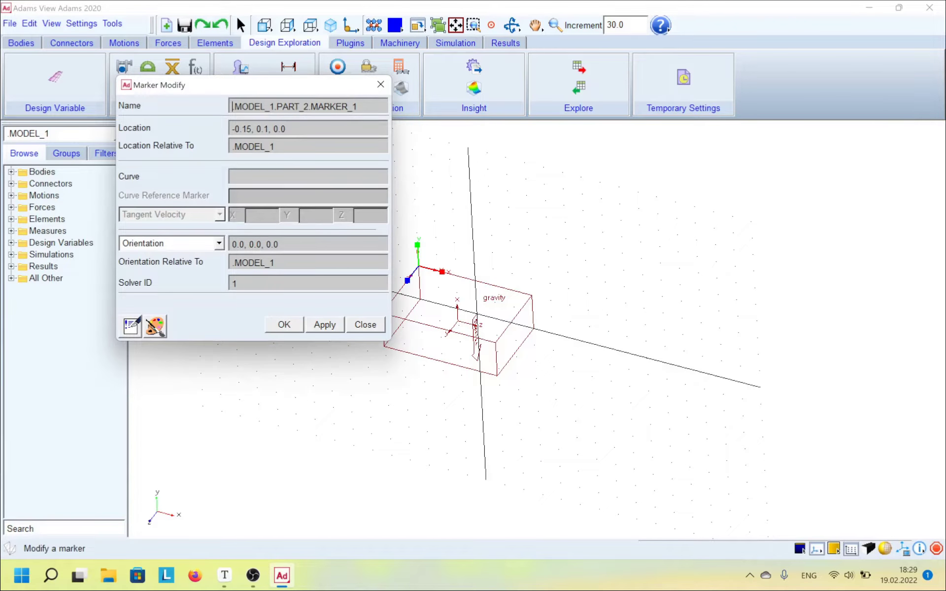
pyautogui.moveTo(274, 129); pyautogui.dragTo(286, 128)
pyautogui.write('()')
pyautogui.click(325, 324)
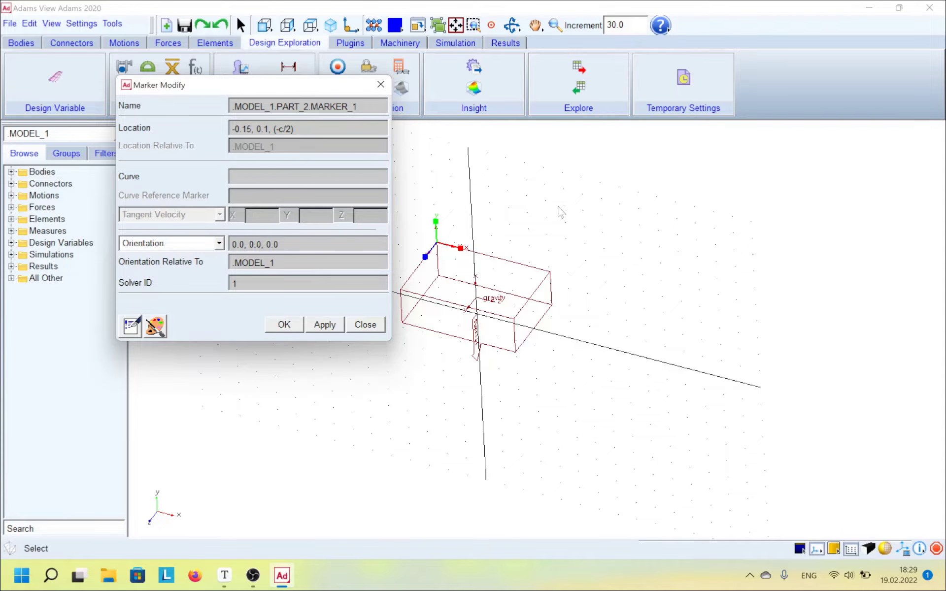
# Step: Set the corner marker's Y location to the variable expression (b)
pyautogui.click(265, 25)
pyautogui.press('t')
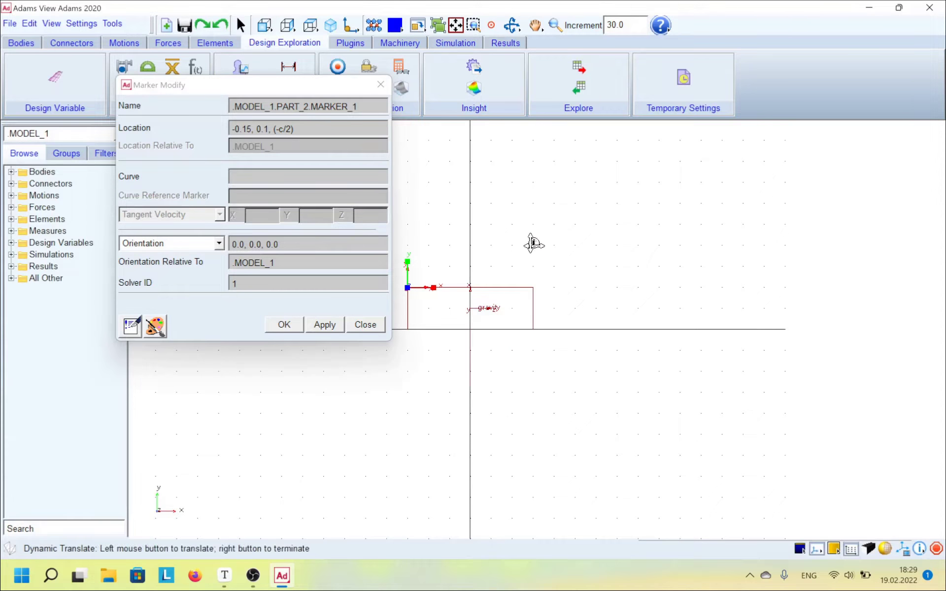
pyautogui.moveTo(534, 243); pyautogui.dragTo(625, 245)
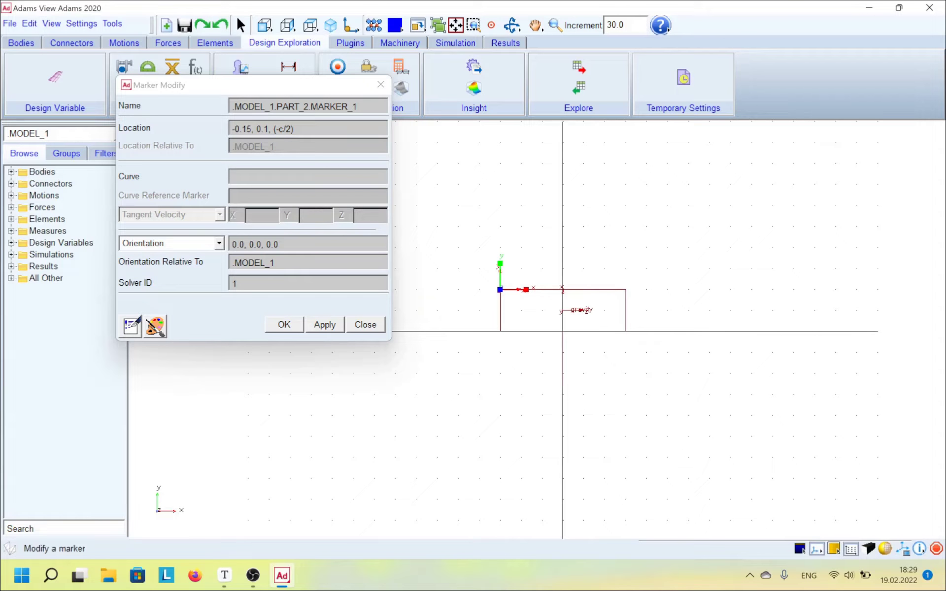
pyautogui.click(268, 129)
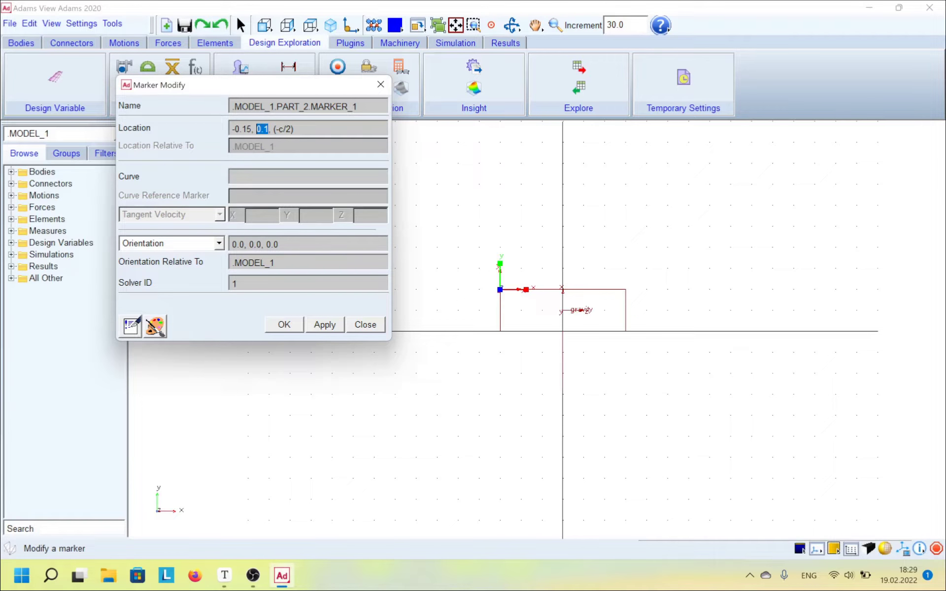
pyautogui.write('t')
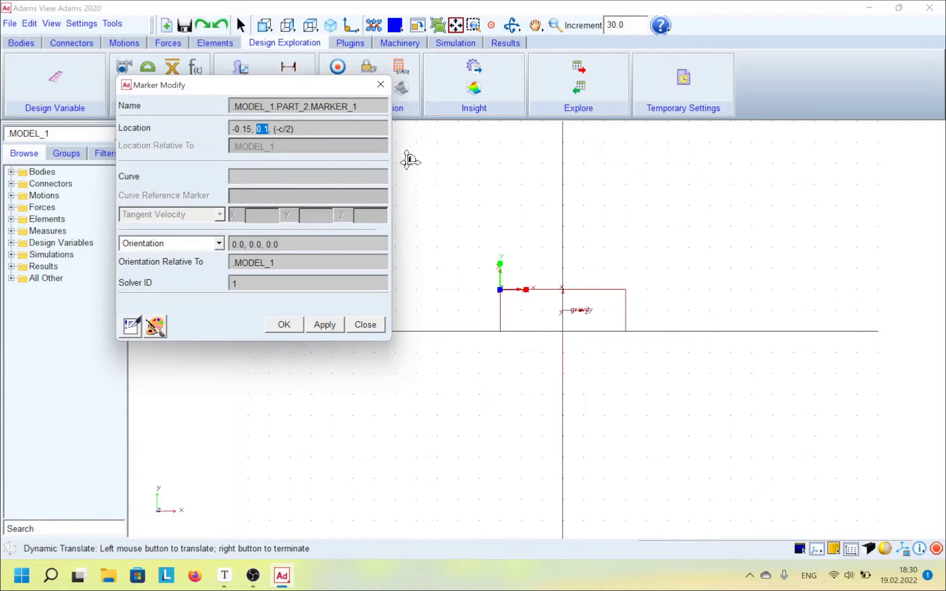
pyautogui.write('()')
pyautogui.write('b')
pyautogui.click(326, 326)
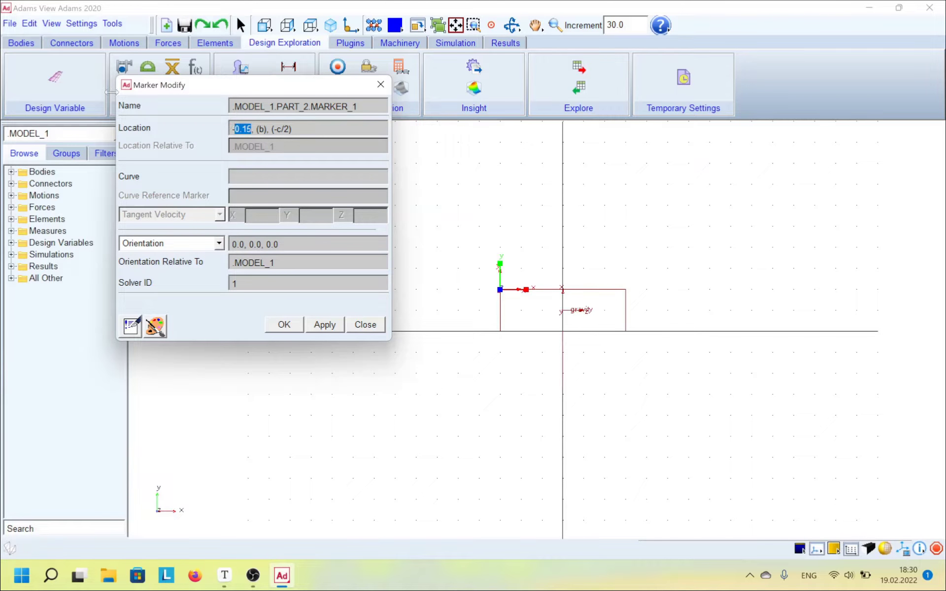
# Step: Create a real design variable named x0 with length units for the marker's X location
pyautogui.click(55, 81)
pyautogui.moveTo(672, 192); pyautogui.dragTo(693, 192)
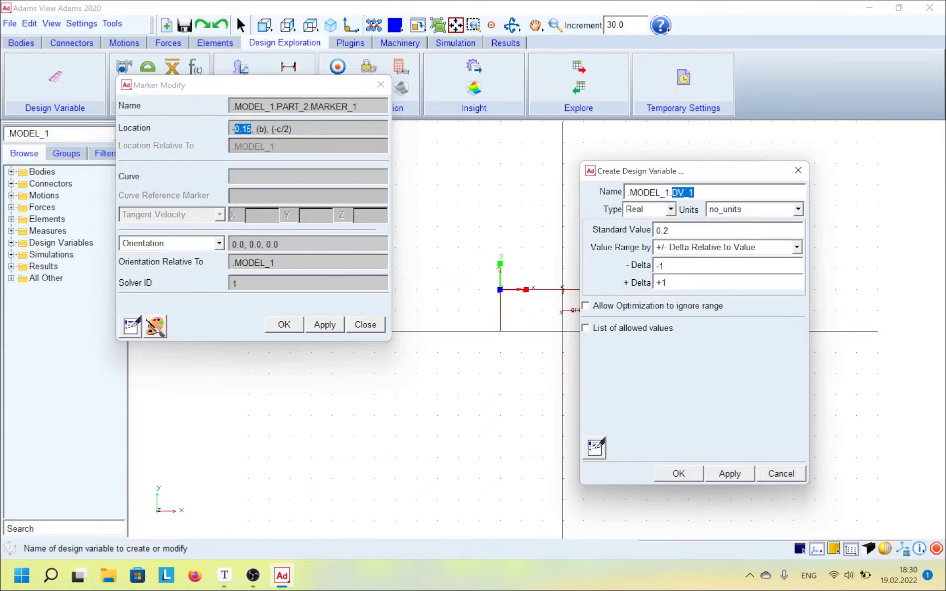
pyautogui.write('x0')
pyautogui.click(736, 210)
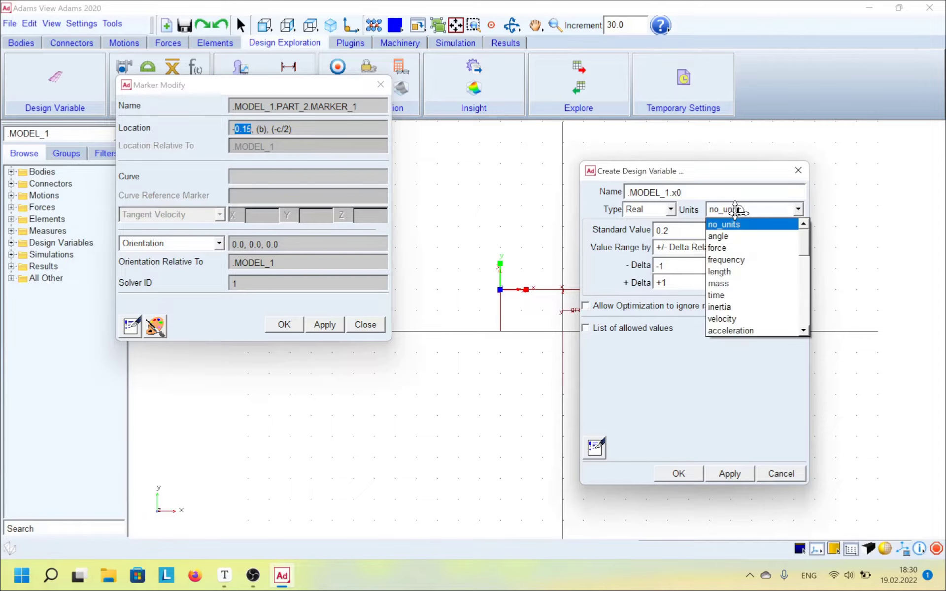
pyautogui.click(729, 272)
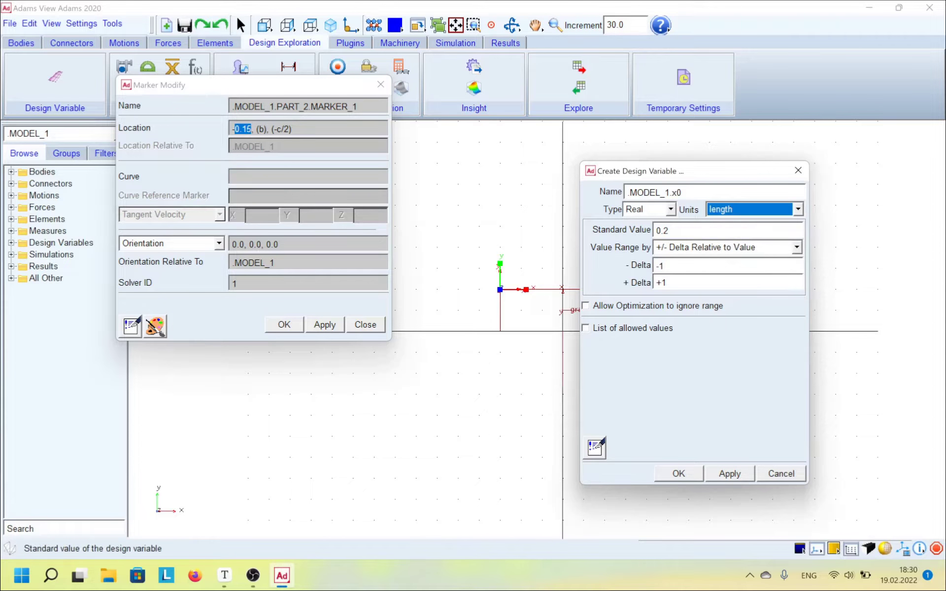
pyautogui.click(682, 473)
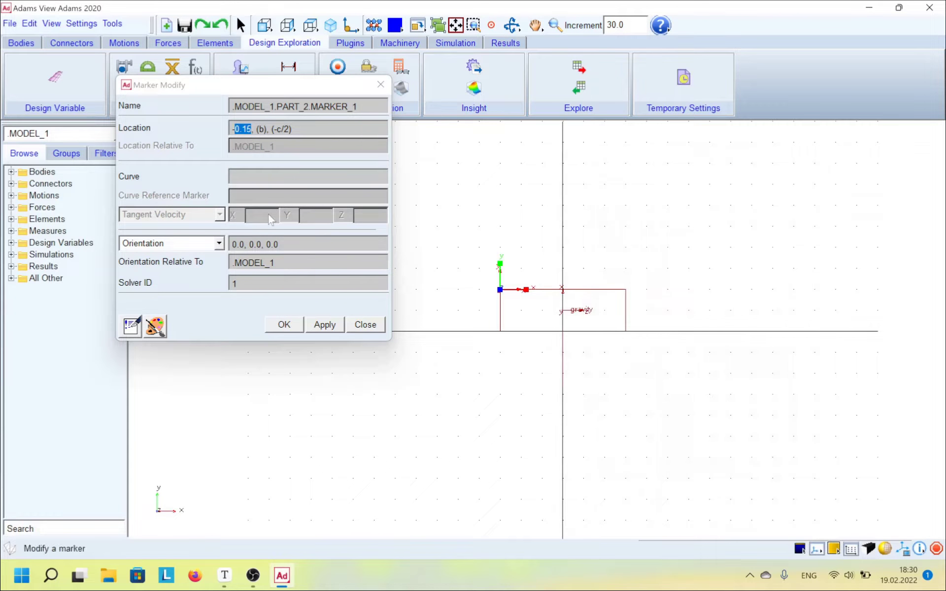
# Step: Set the corner marker's X location to the variable expression (-a/2+x0) and apply the change
pyautogui.click(246, 129)
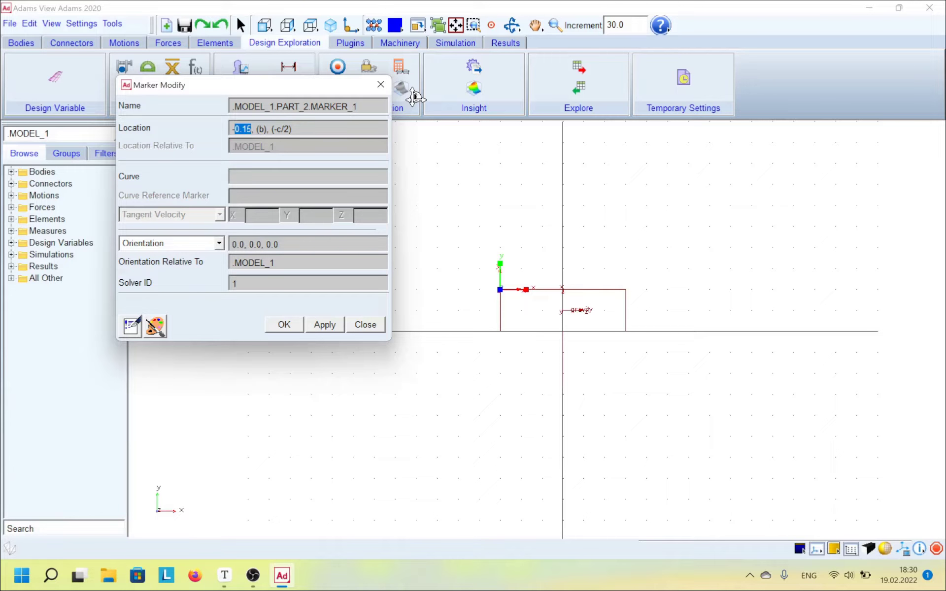
pyautogui.press('BackSpace')
pyautogui.press('BackSpace')
pyautogui.write('()')
pyautogui.write('-a/2')
pyautogui.write('+')
pyautogui.write('x0')
pyautogui.click(326, 325)
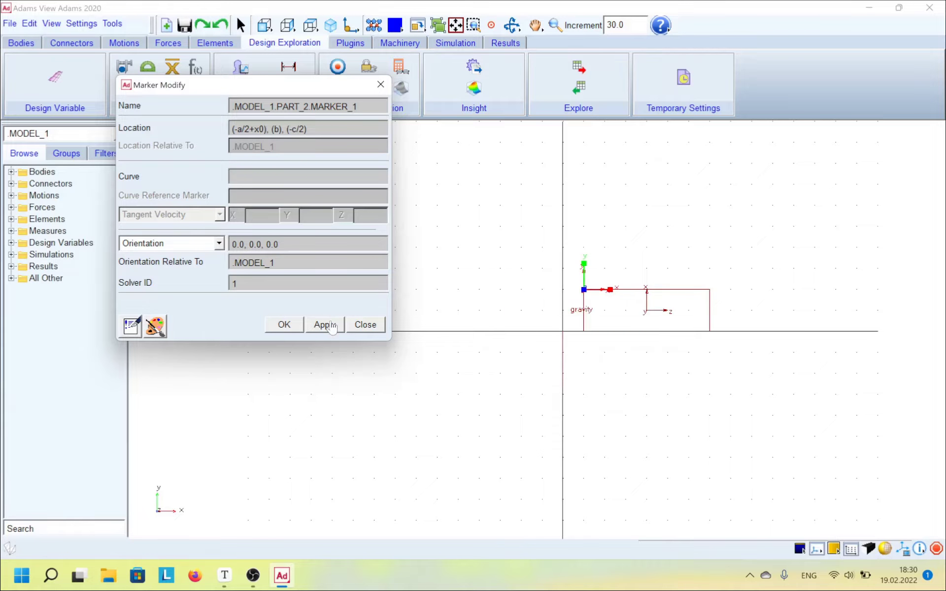
pyautogui.click(298, 325)
# Step: Set the standard value of the design variable x0 to 0
pyautogui.click(11, 242)
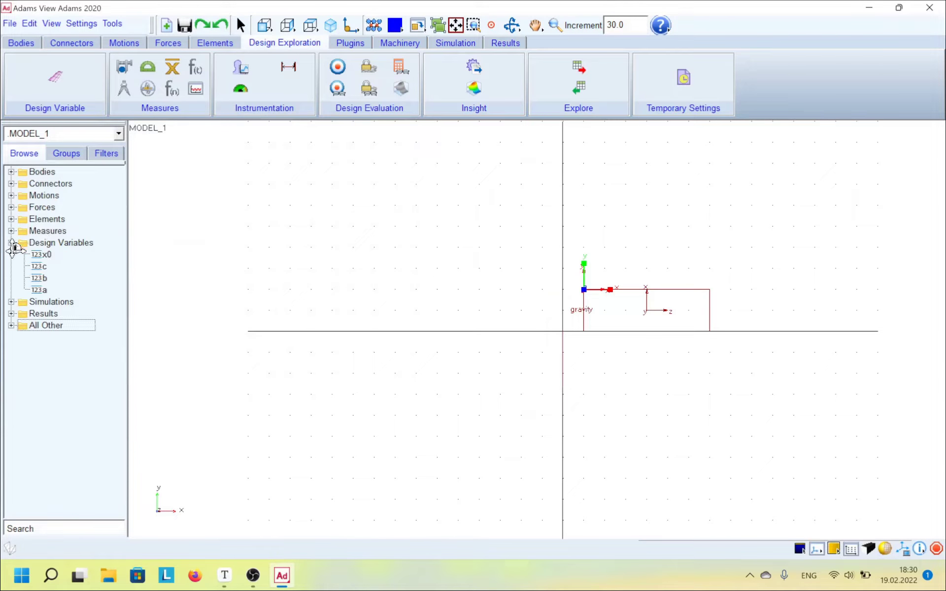
pyautogui.doubleClick(42, 254)
pyautogui.moveTo(668, 230); pyautogui.dragTo(606, 227)
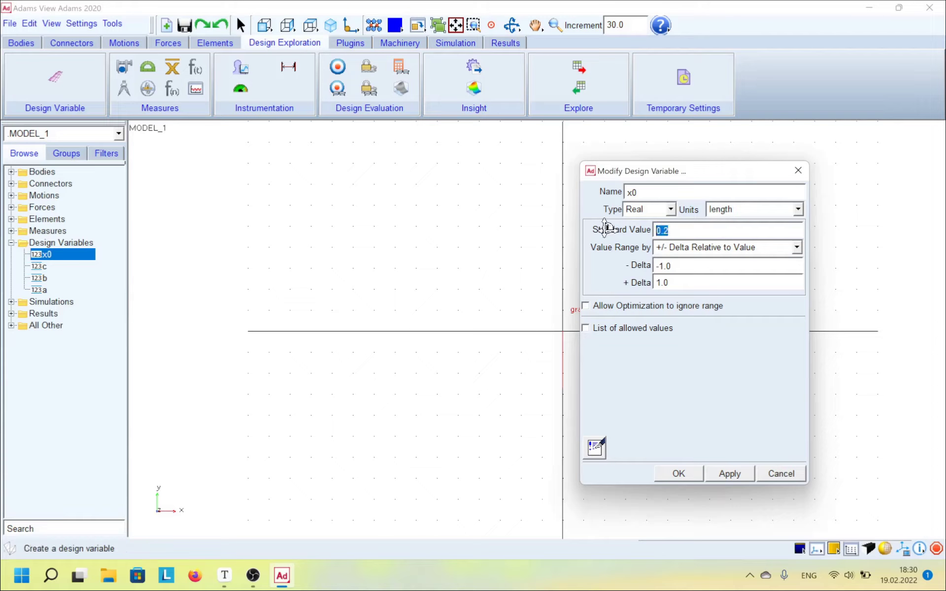
pyautogui.write('0')
pyautogui.moveTo(680, 173); pyautogui.dragTo(289, 177)
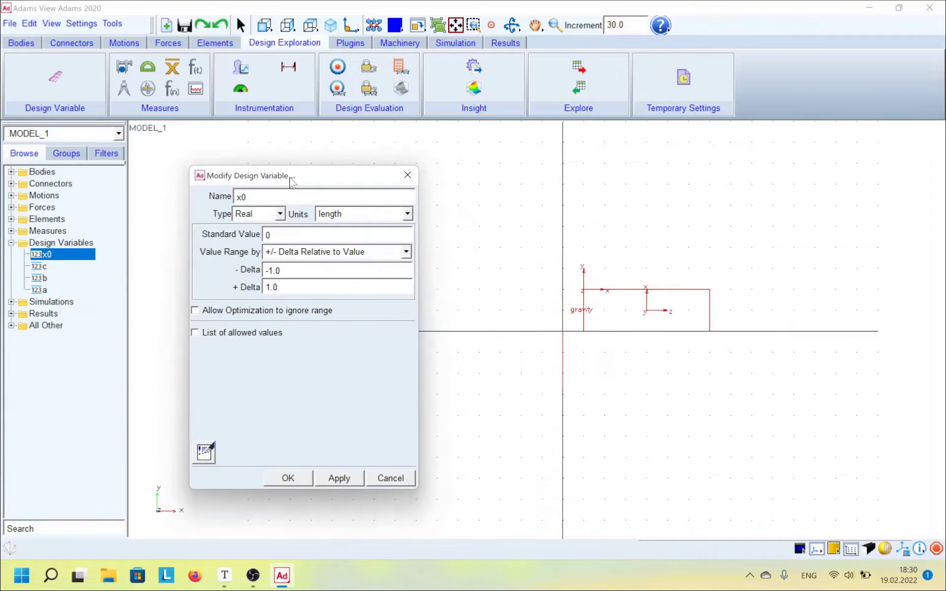
pyautogui.click(339, 478)
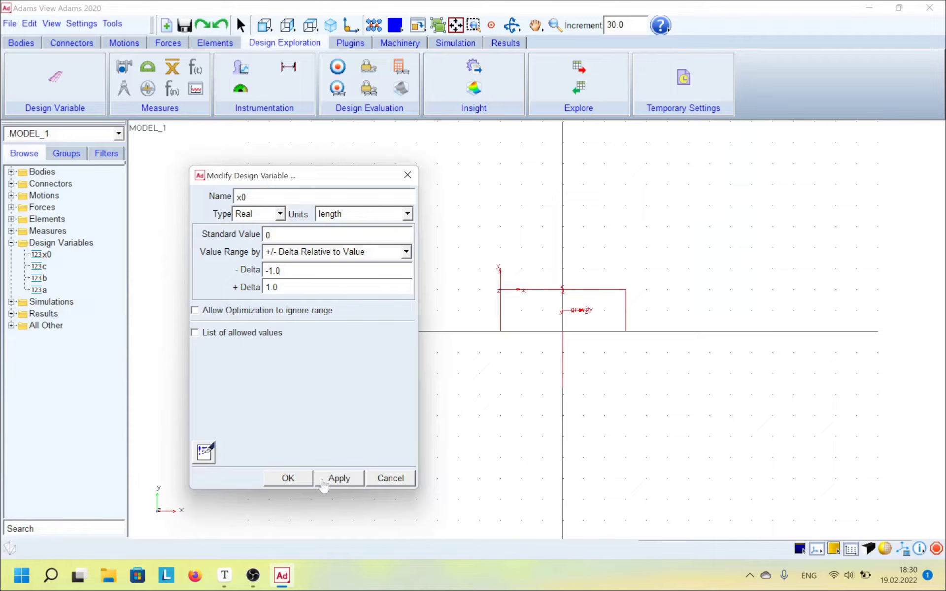
pyautogui.click(288, 477)
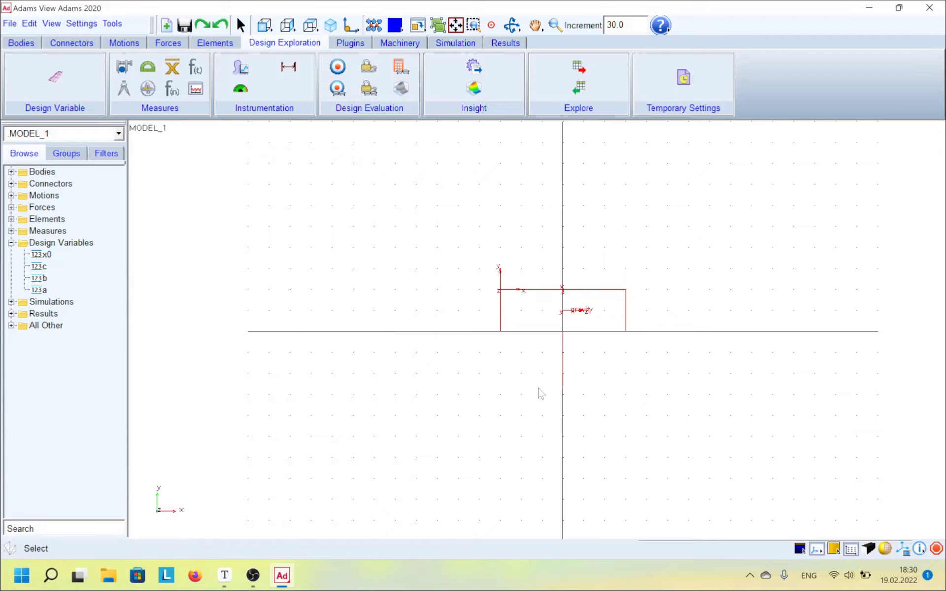
# Step: Draw a two-point polyline as a new part below the box, from about (0.05, -0.05) to (0.35, -0.5)
pyautogui.press('t')
pyautogui.moveTo(542, 400); pyautogui.dragTo(389, 317)
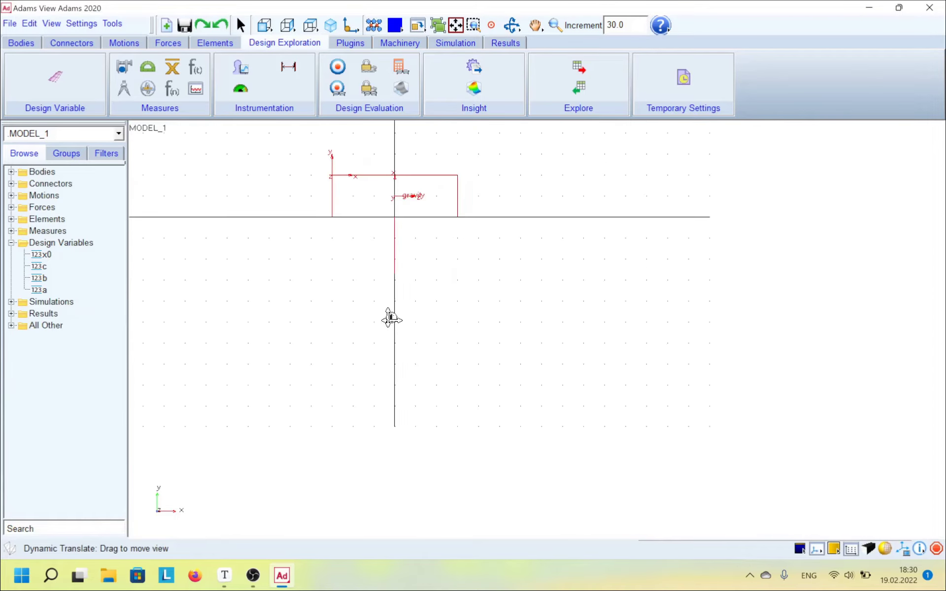
pyautogui.click(26, 43)
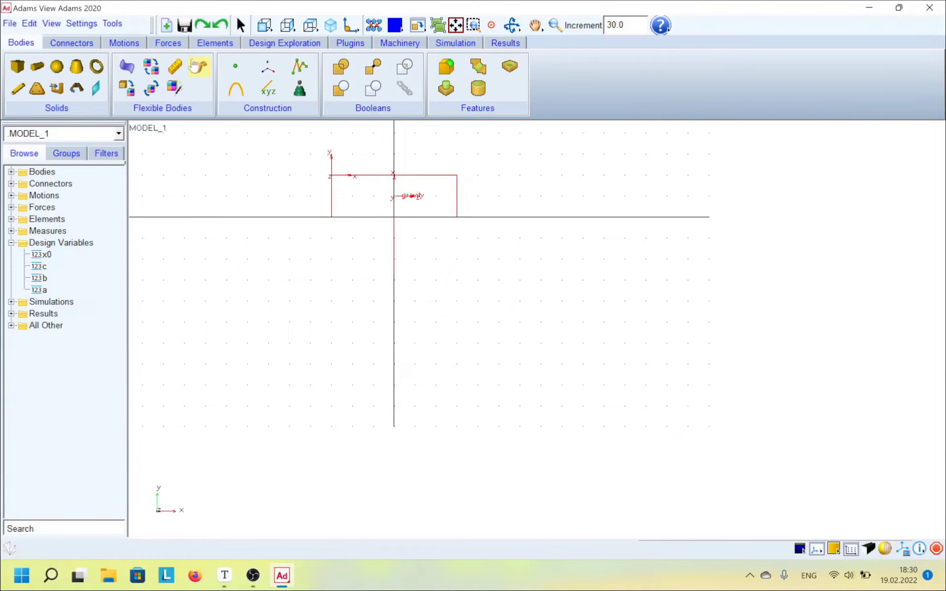
pyautogui.click(302, 69)
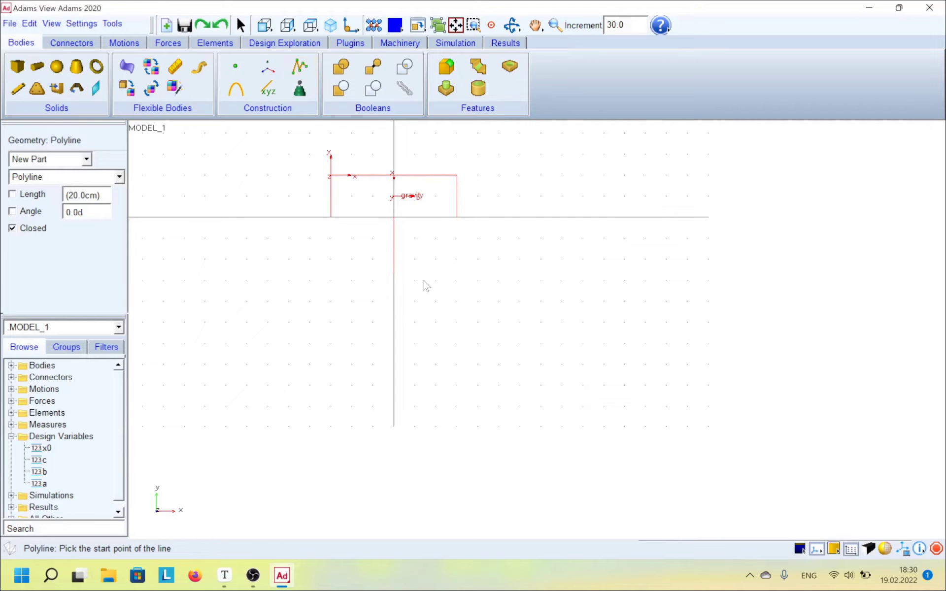
pyautogui.click(416, 239)
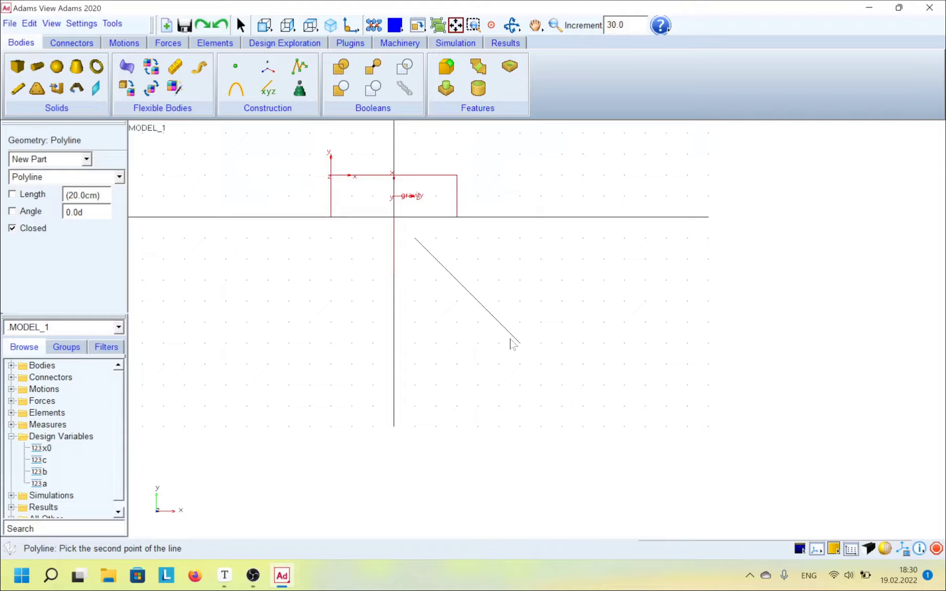
pyautogui.click(540, 433)
pyautogui.rightClick(567, 396)
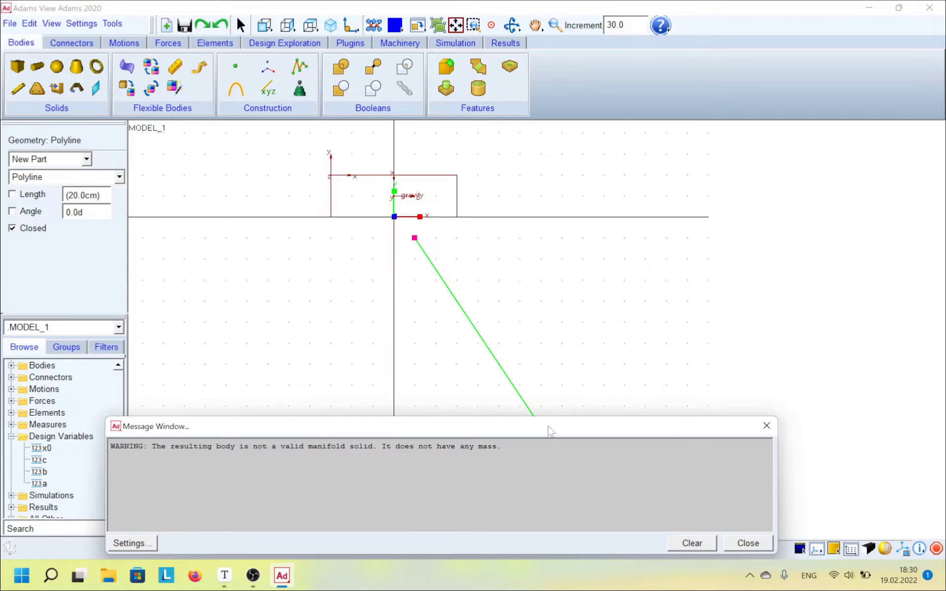
pyautogui.moveTo(558, 419); pyautogui.dragTo(558, 471)
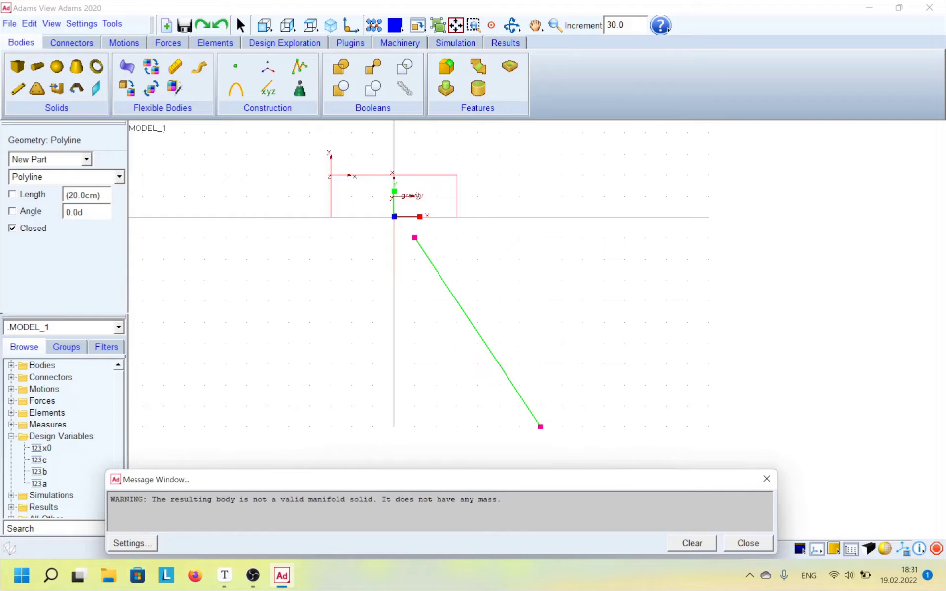
pyautogui.click(731, 544)
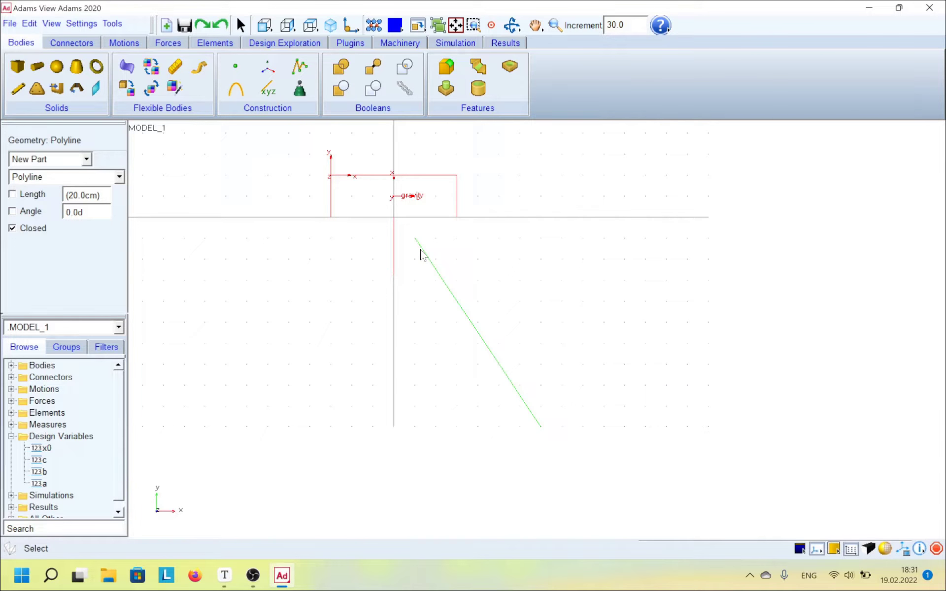
# Step: Create a real design variable named L0 with length units and a standard value of 0.5
pyautogui.click(284, 43)
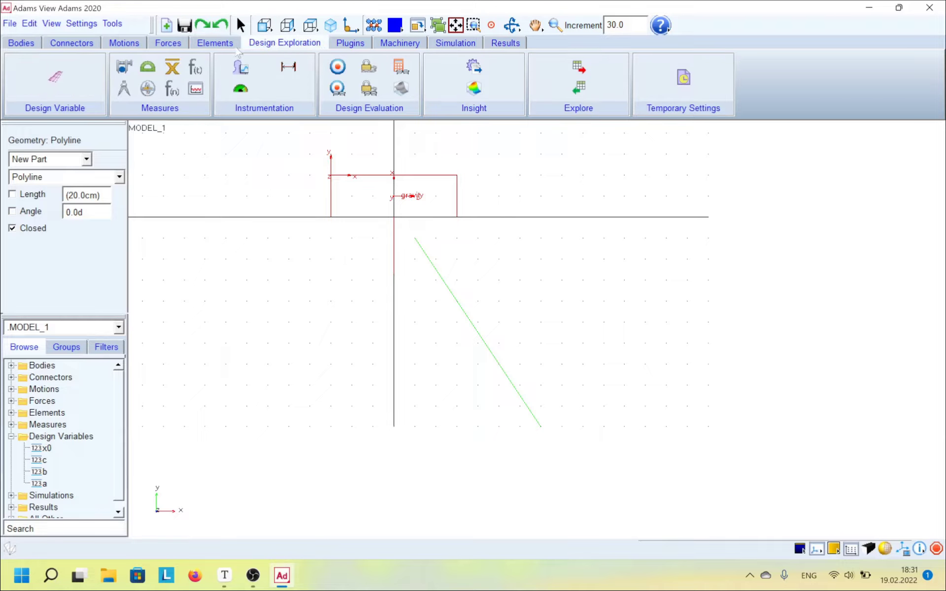
pyautogui.click(54, 79)
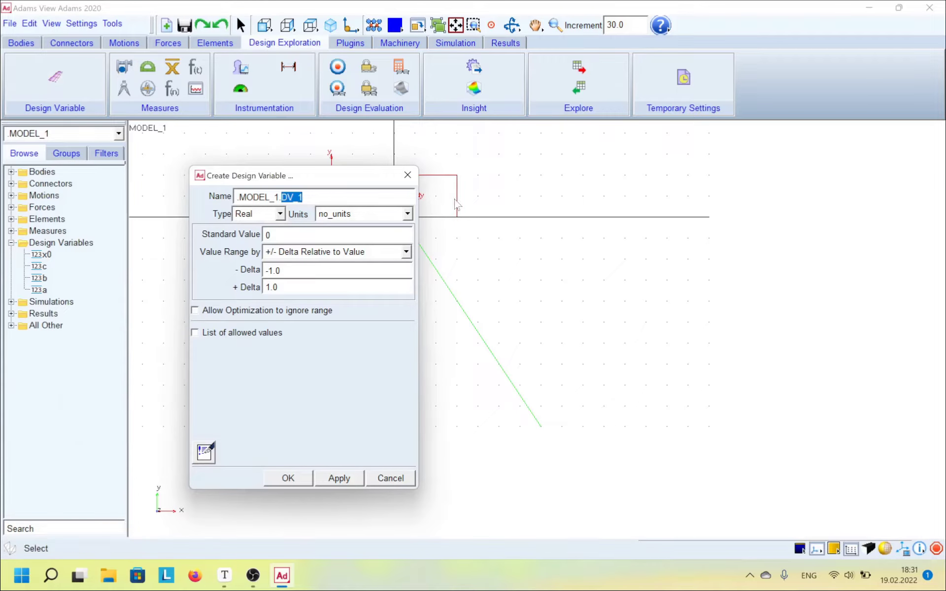
pyautogui.write('L0')
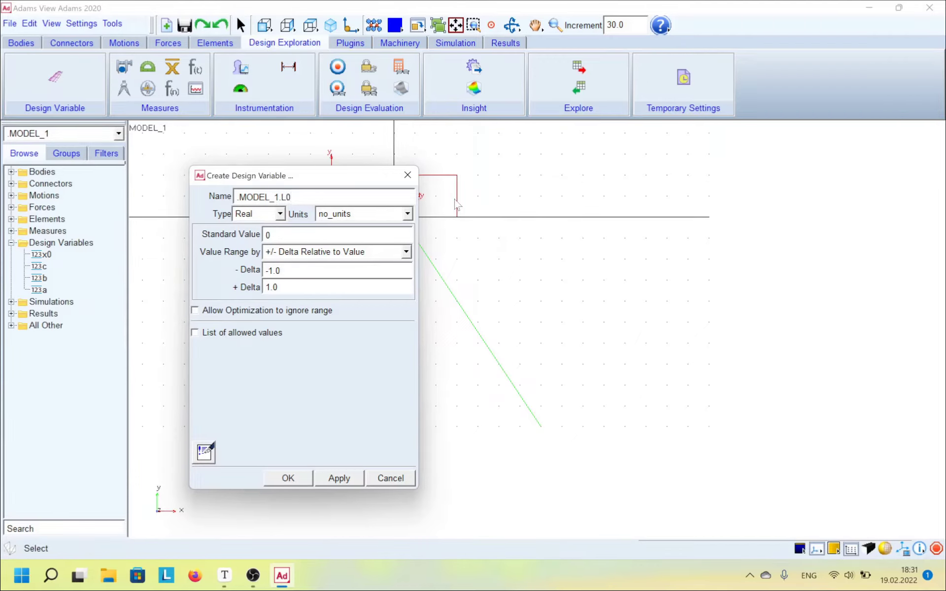
pyautogui.click(379, 214)
pyautogui.click(345, 276)
pyautogui.press('Tab')
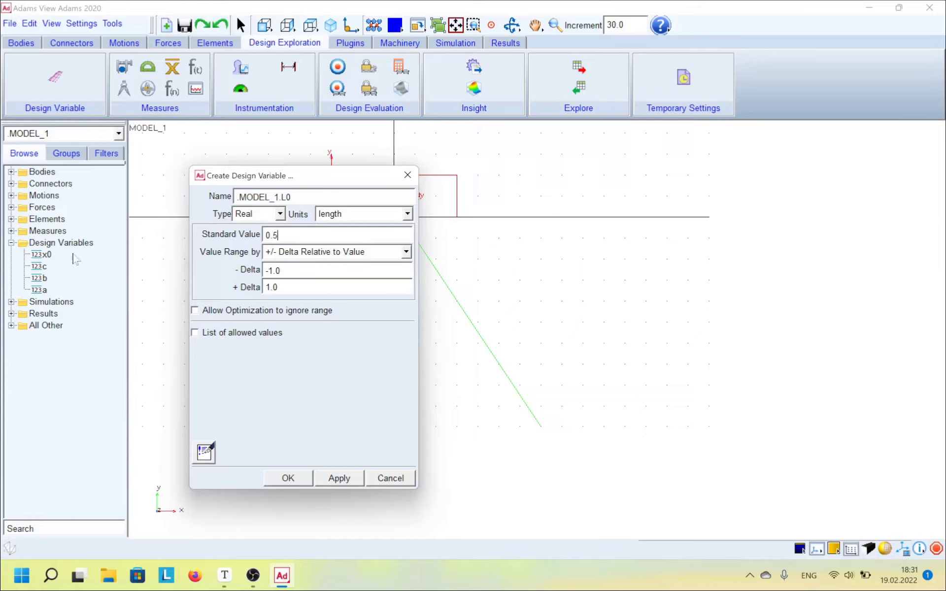
pyautogui.click(338, 478)
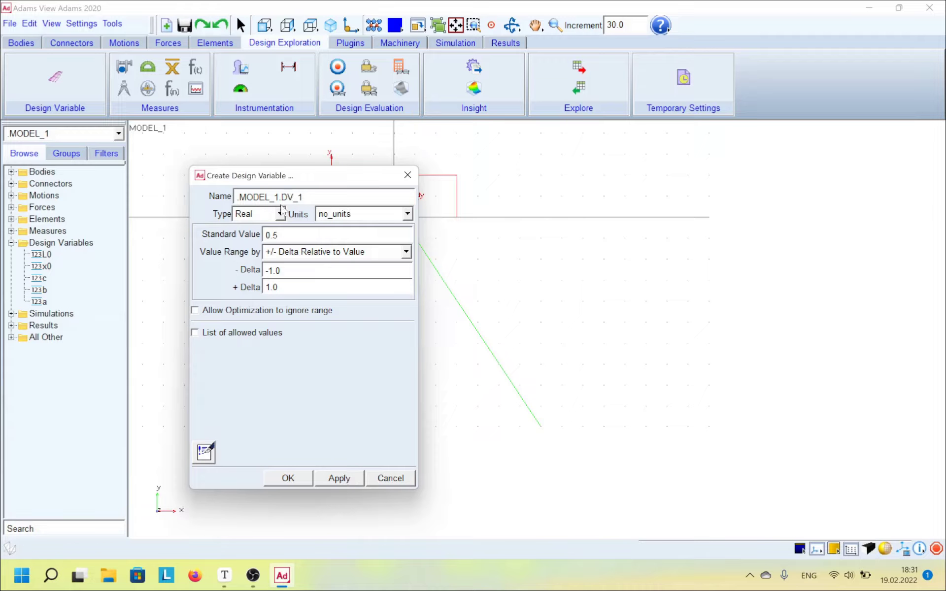
# Step: Create a real design variable named phi_0 with angle units and a standard value of 30
pyautogui.moveTo(279, 197); pyautogui.dragTo(302, 197)
pyautogui.click(302, 197)
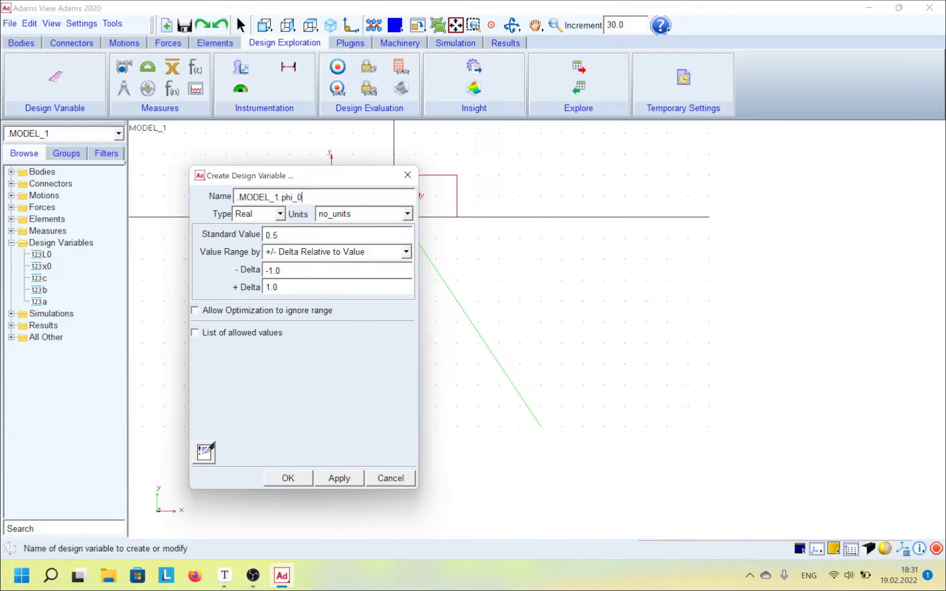
pyautogui.write('phi_0')
pyautogui.click(407, 213)
pyautogui.click(335, 238)
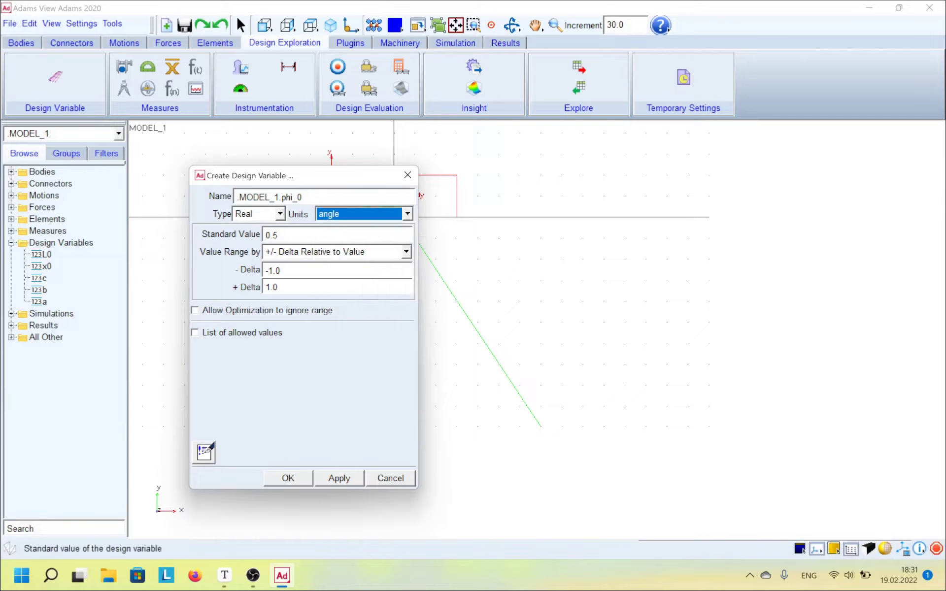
pyautogui.doubleClick(271, 235)
pyautogui.write('30')
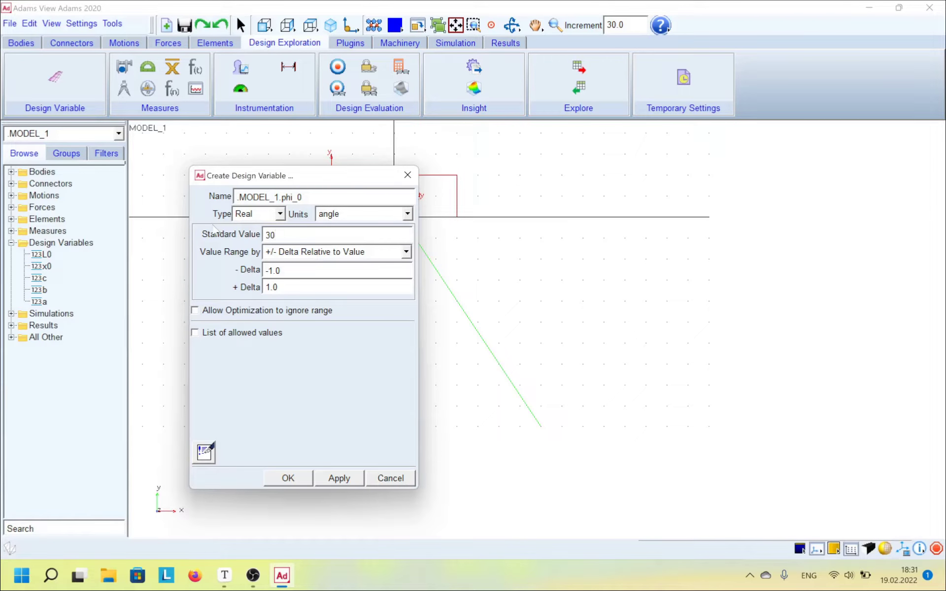
pyautogui.click(288, 478)
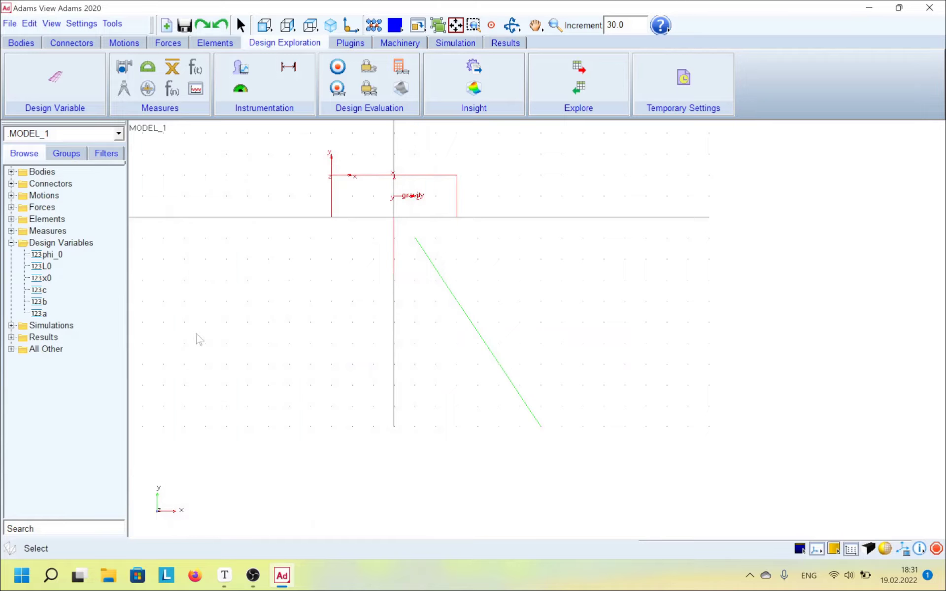
# Step: Modify the polyline so that the X coordinate of its start point is the variable expression (x0)
pyautogui.rightClick(447, 286)
pyautogui.moveTo(465, 306)
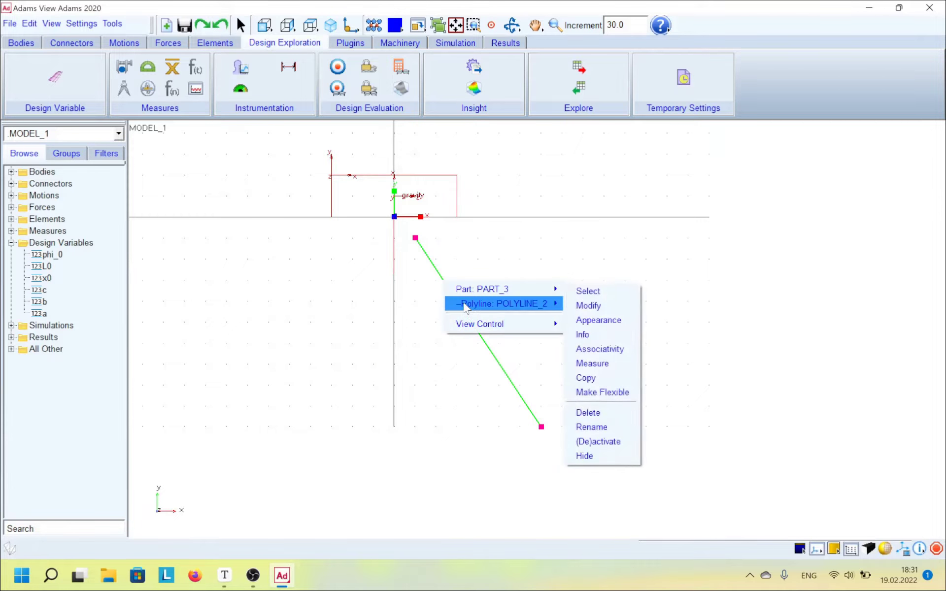
pyautogui.click(621, 322)
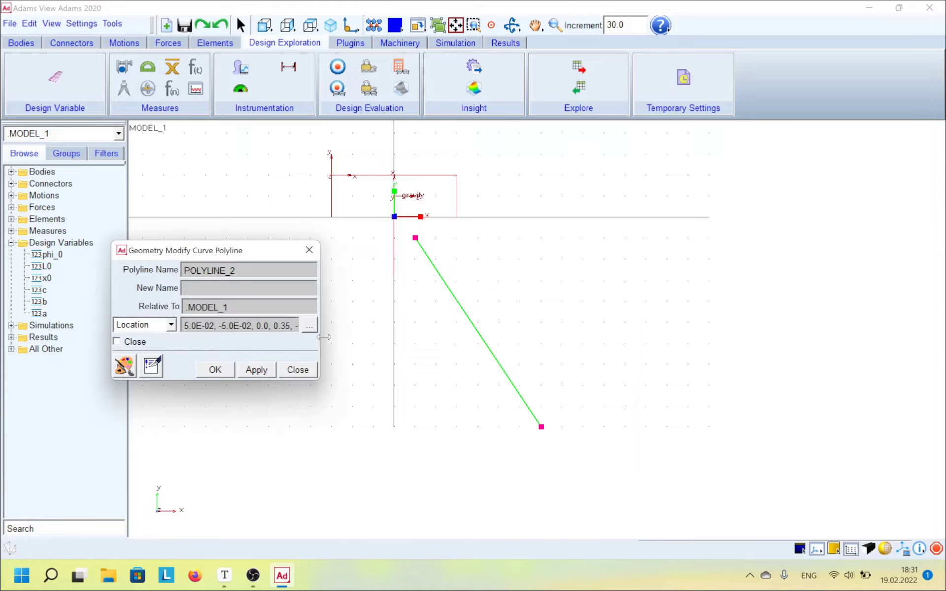
pyautogui.moveTo(324, 337); pyautogui.dragTo(438, 337)
pyautogui.moveTo(252, 326)
pyautogui.mouseDown()
pyautogui.moveTo(184, 326)
pyautogui.moveTo(268, 325)
pyautogui.mouseUp()
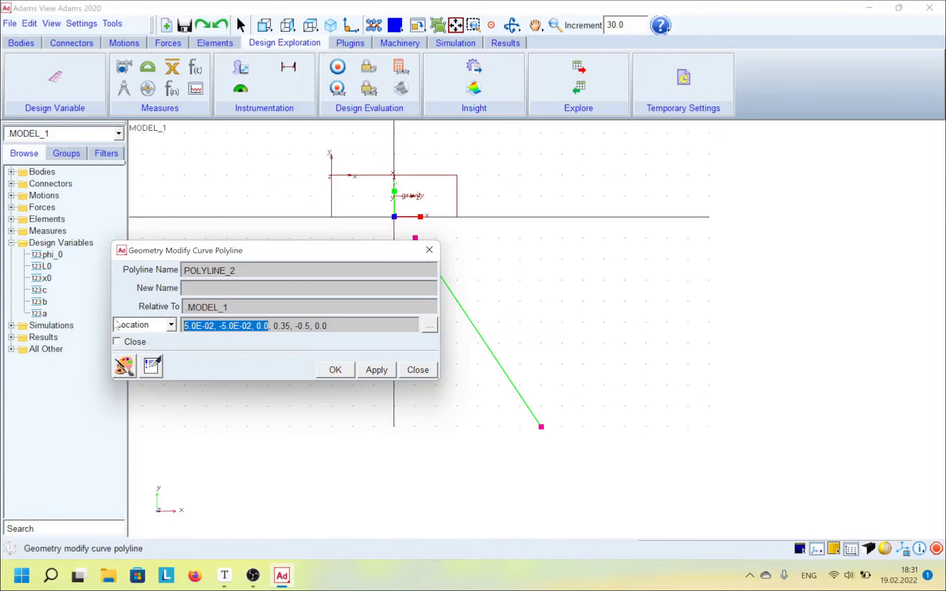
pyautogui.moveTo(273, 326); pyautogui.dragTo(327, 325)
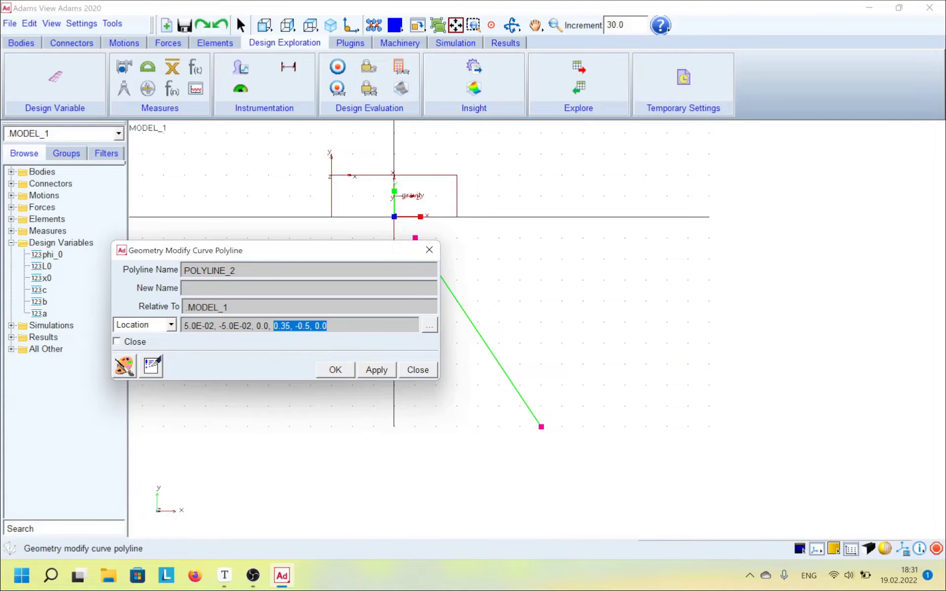
pyautogui.doubleClick(200, 326)
pyautogui.moveTo(298, 255); pyautogui.dragTo(399, 369)
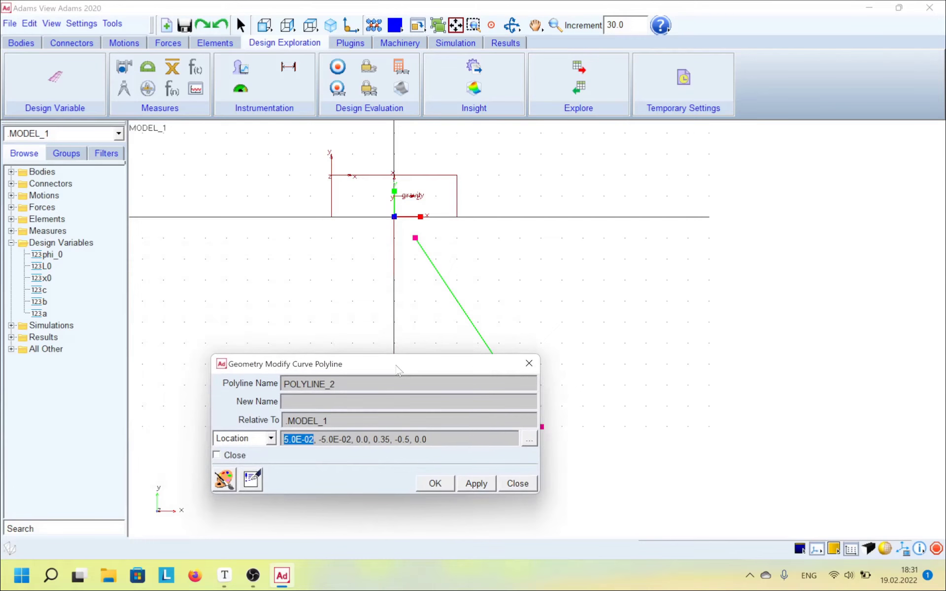
pyautogui.write('()')
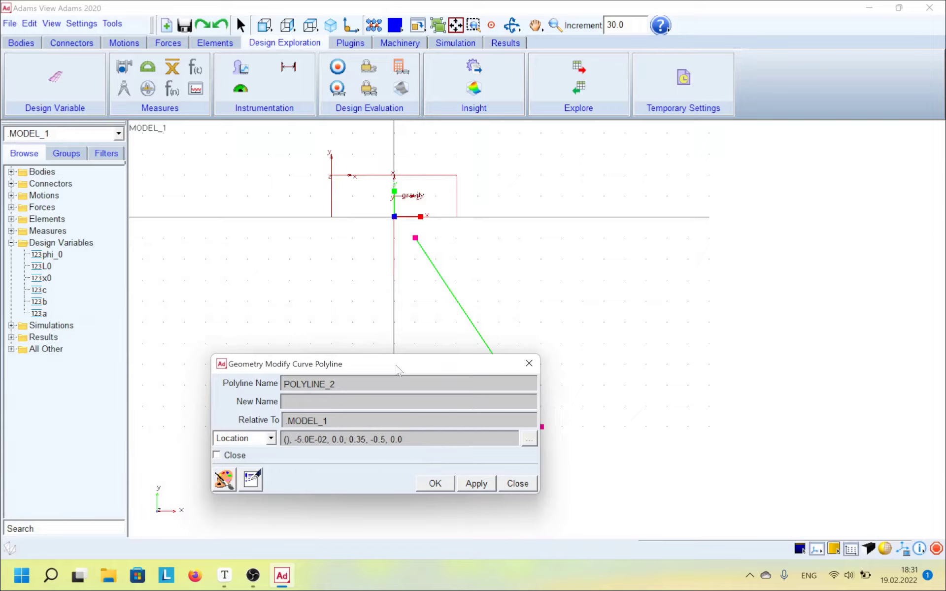
pyautogui.write('x0')
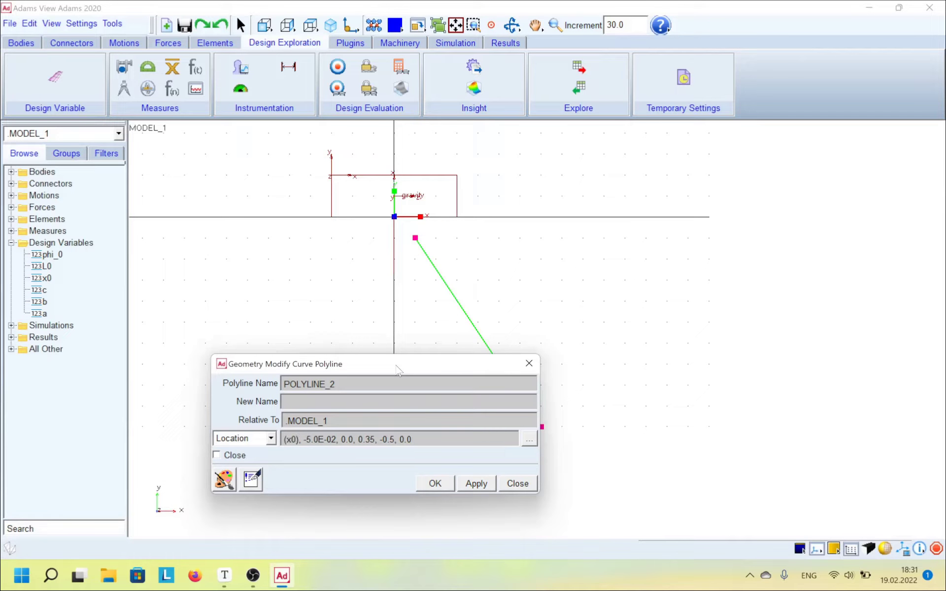
pyautogui.click(476, 483)
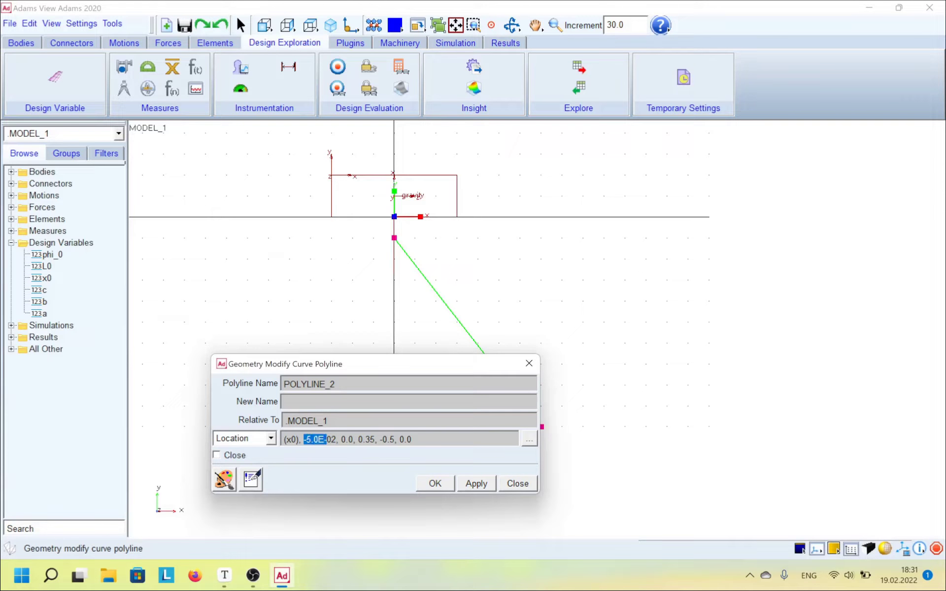
# Step: Set the Y coordinate of the polyline's start point to 0
pyautogui.hotkey('shift', 'Right')
pyautogui.hotkey('shift', 'Right')
pyautogui.write('0')
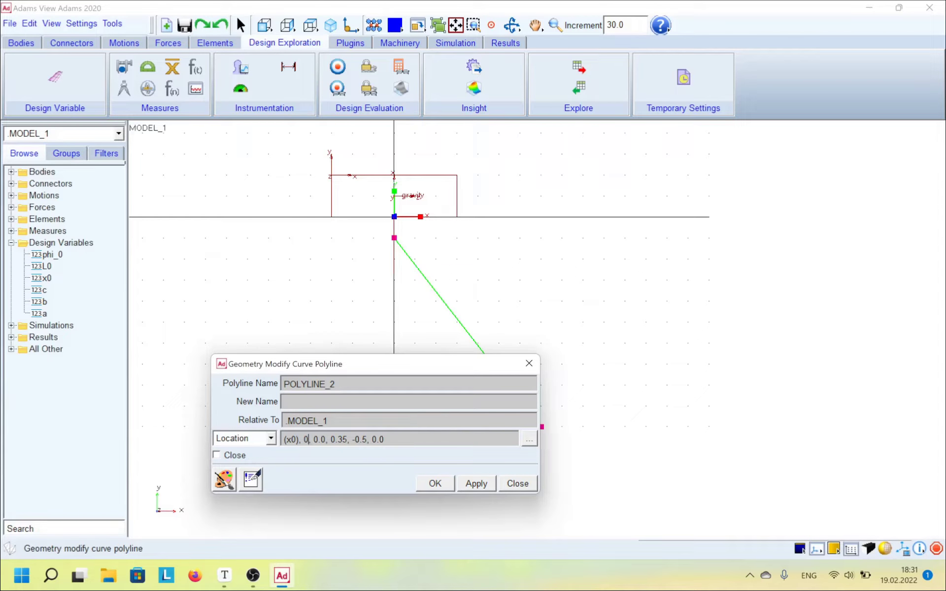
pyautogui.click(465, 485)
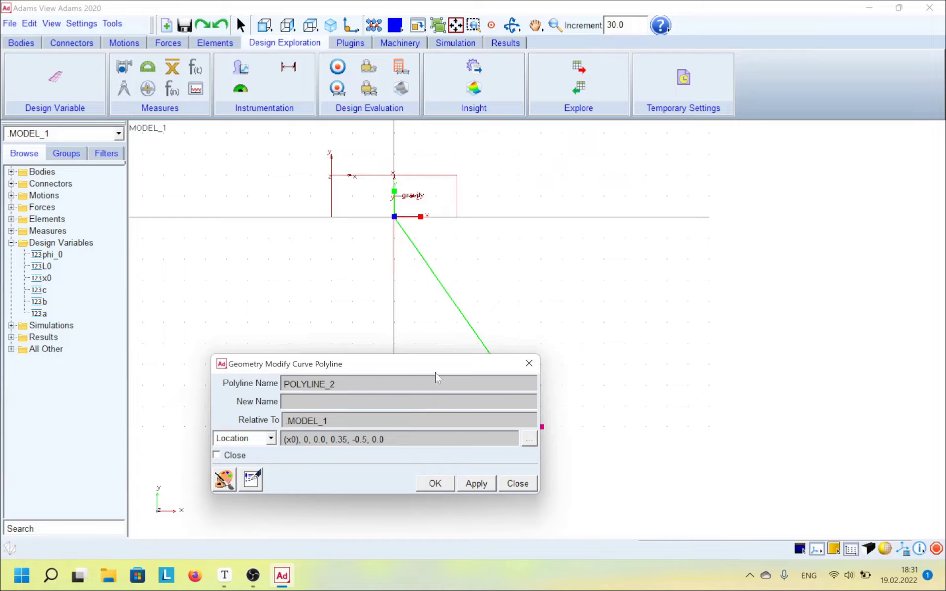
# Step: Set the X coordinate of the polyline's end point to the expression (x0+L0*sin(PHI_0))
pyautogui.moveTo(436, 365); pyautogui.dragTo(306, 344)
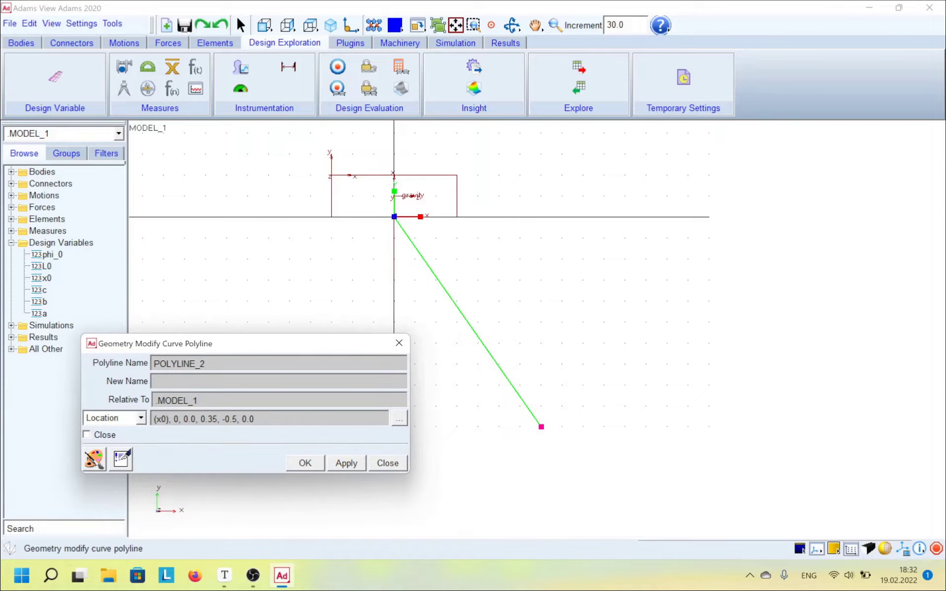
pyautogui.moveTo(199, 419); pyautogui.dragTo(219, 419)
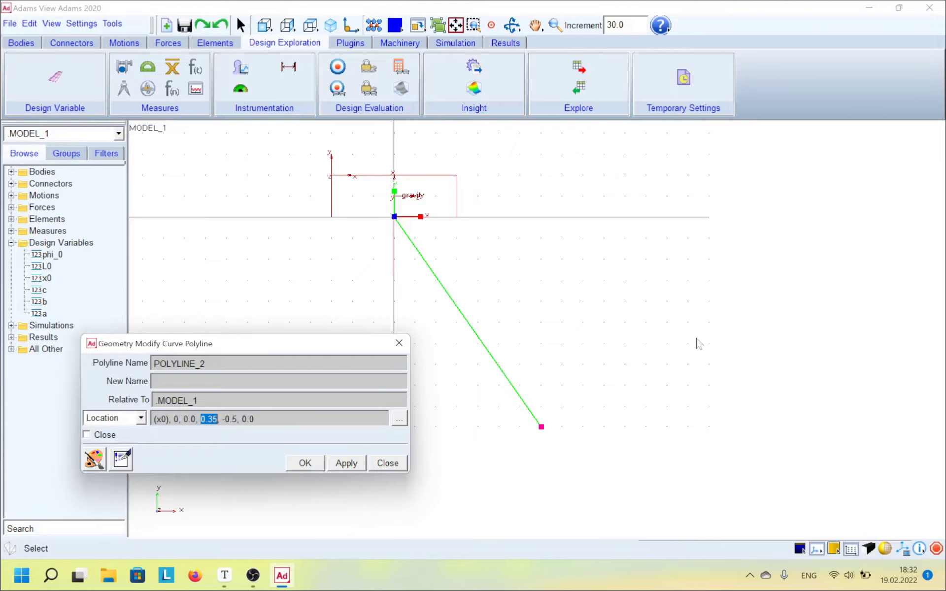
pyautogui.write('(x0), 0, 0.0, (x0+L0*sin(')
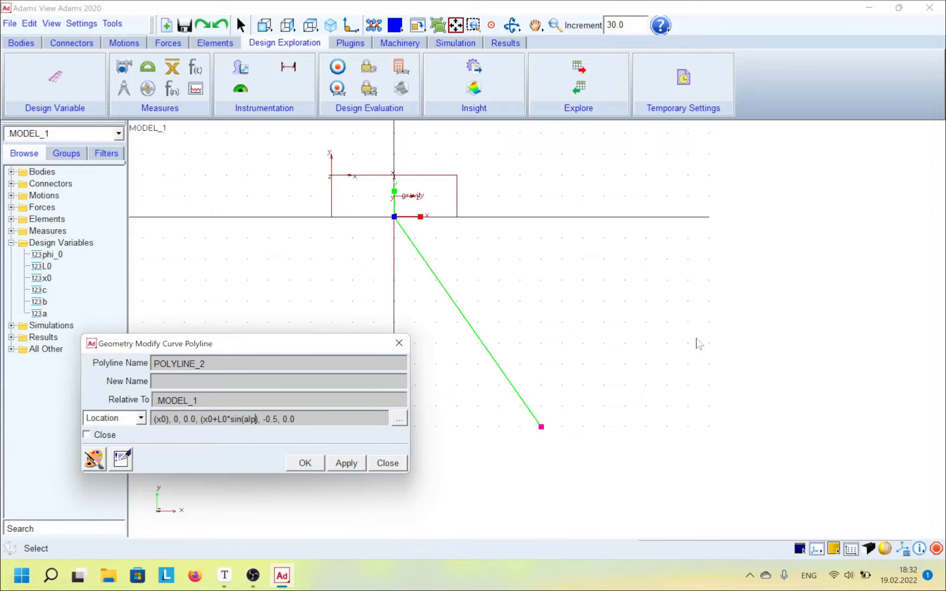
pyautogui.write('PHI0)')
pyautogui.press('Tab')
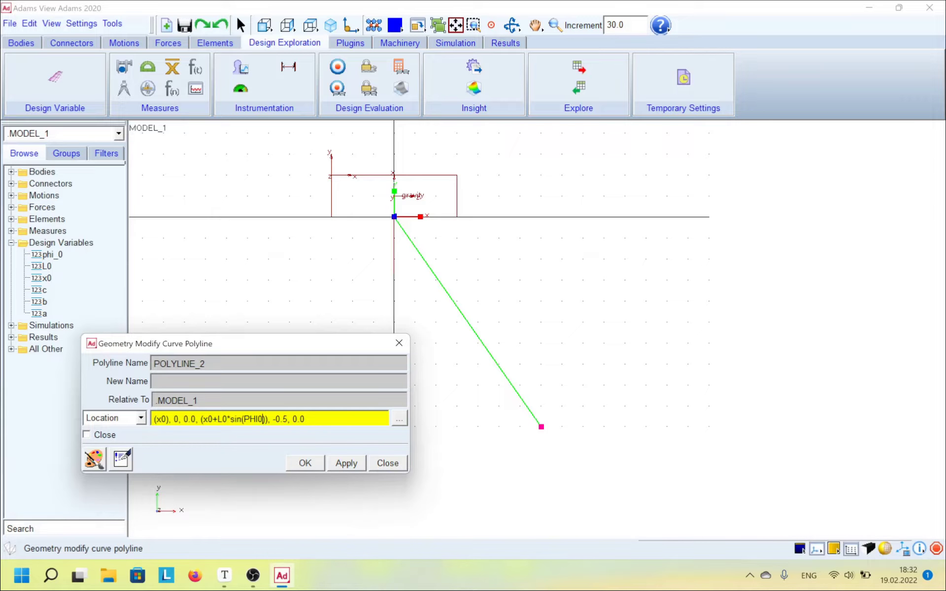
pyautogui.write('_')
# Step: Set the Y coordinate of the polyline's end point to (-L0*cos(phi_0)) and apply the change
pyautogui.doubleClick(286, 419)
pyautogui.write('()')
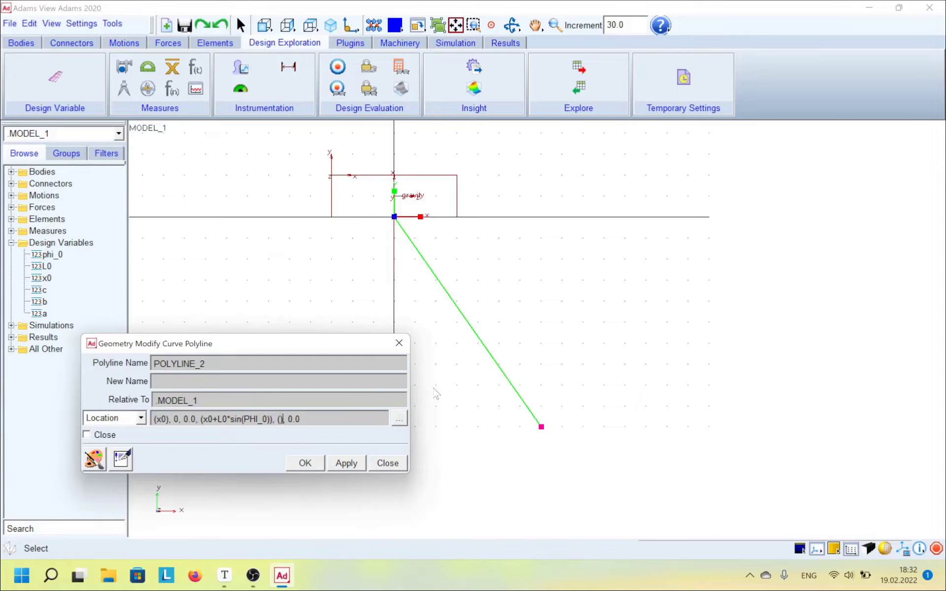
pyautogui.write('-L0*cos()phi_0')
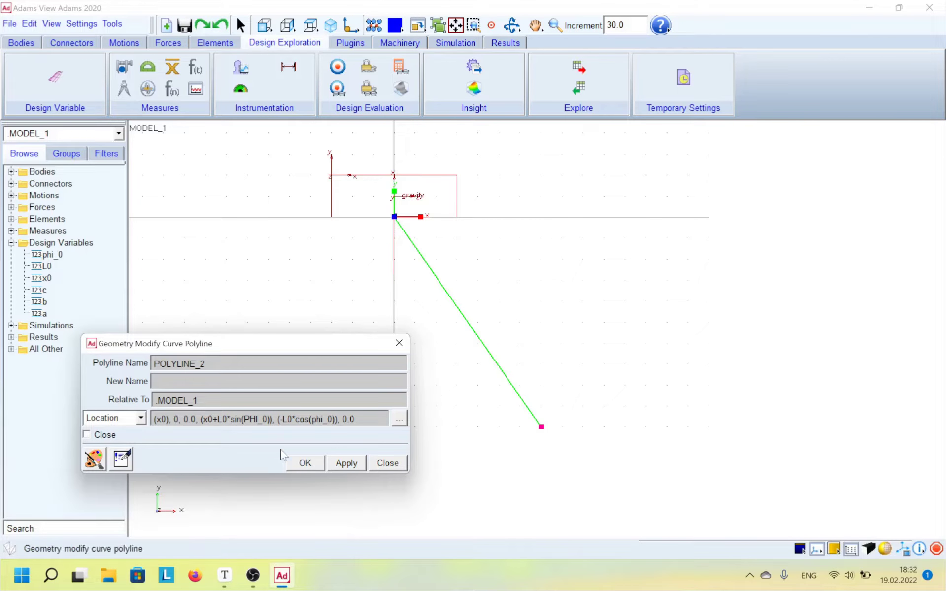
pyautogui.click(338, 466)
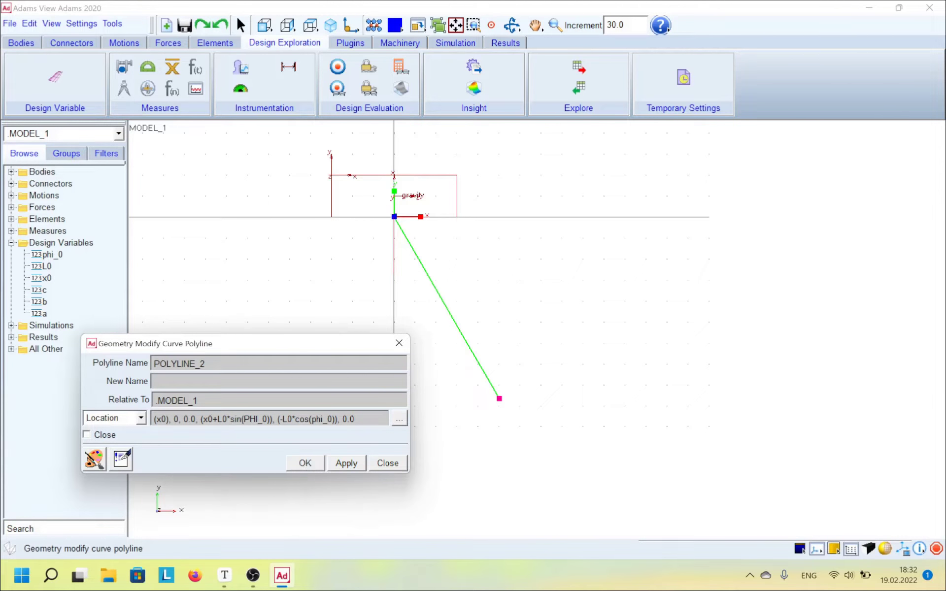
# Step: Copy the polyline end point's X, Y and Z location expressions and finish modifying the polyline
pyautogui.doubleClick(347, 419)
pyautogui.moveTo(347, 418); pyautogui.dragTo(199, 419)
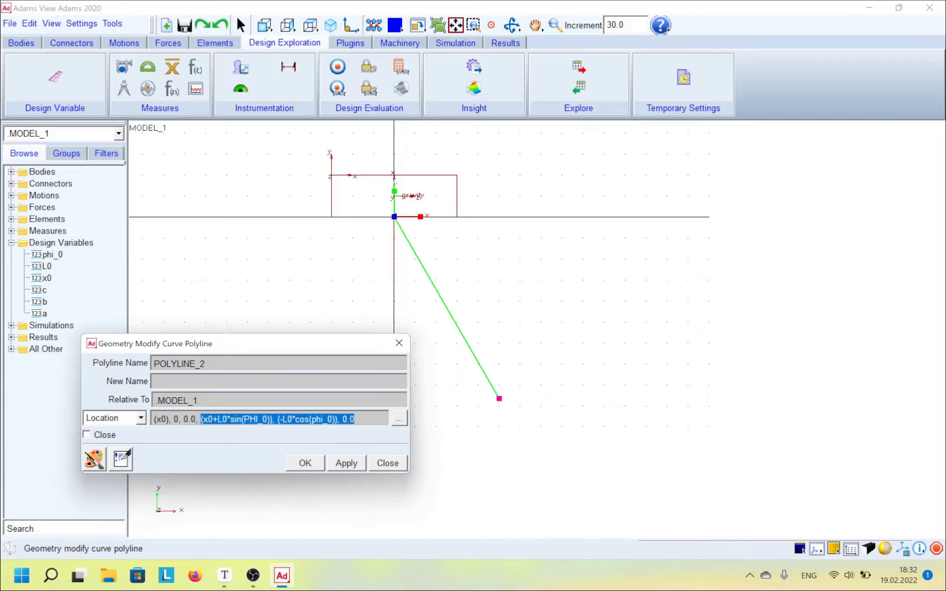
pyautogui.rightClick(223, 417)
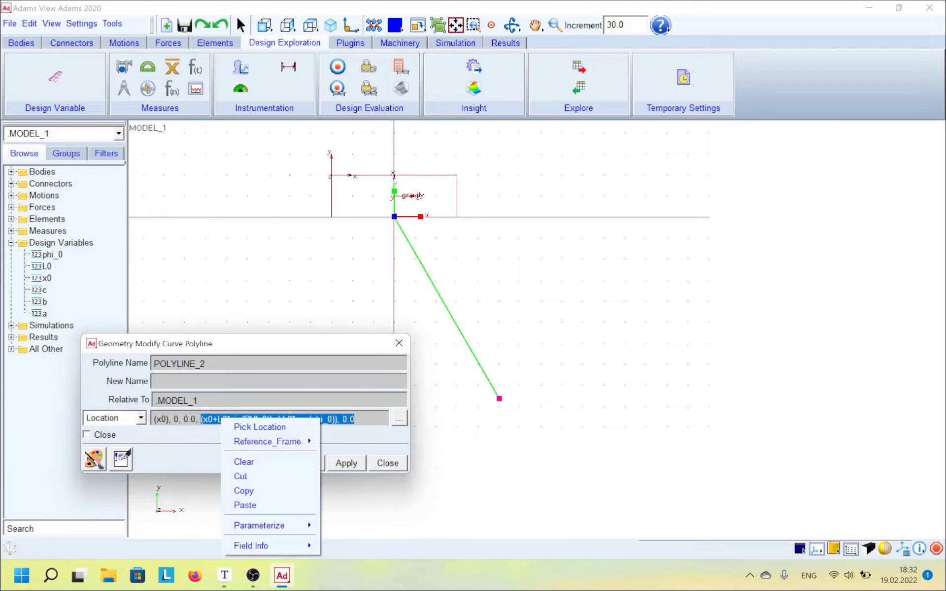
pyautogui.click(251, 490)
pyautogui.click(302, 462)
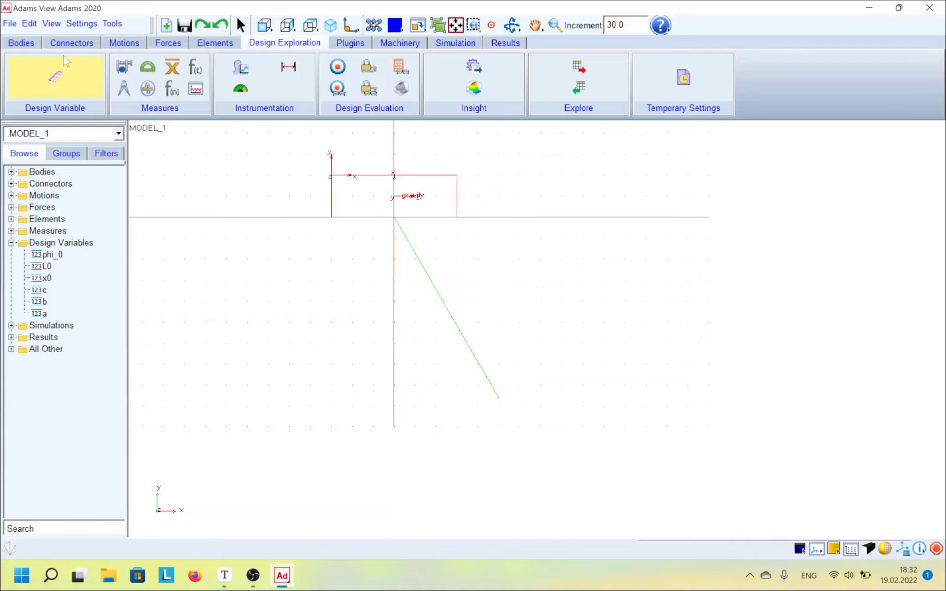
# Step: Create a sphere with a radius of about 0.053 m as a new part, centred on the polyline's lower end
pyautogui.click(21, 43)
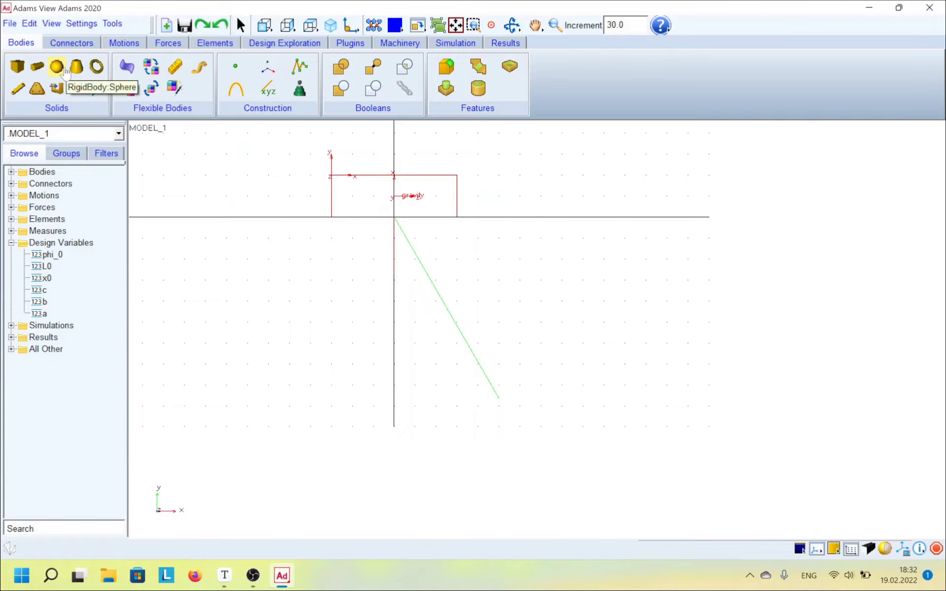
pyautogui.click(64, 71)
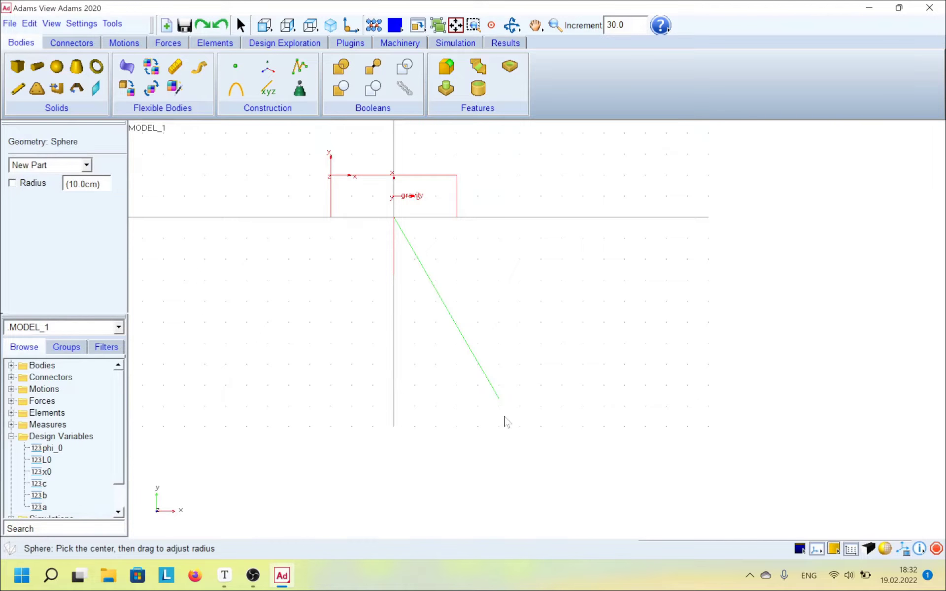
pyautogui.moveTo(499, 398); pyautogui.dragTo(525, 418)
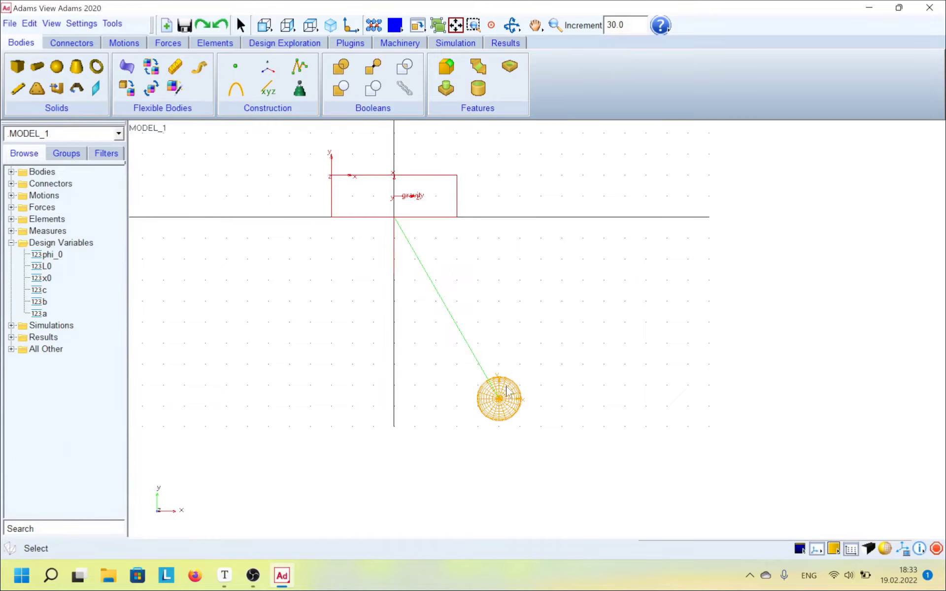
# Step: Look up which marker defines the sphere's centre in its object information
pyautogui.rightClick(507, 390)
pyautogui.moveTo(591, 406)
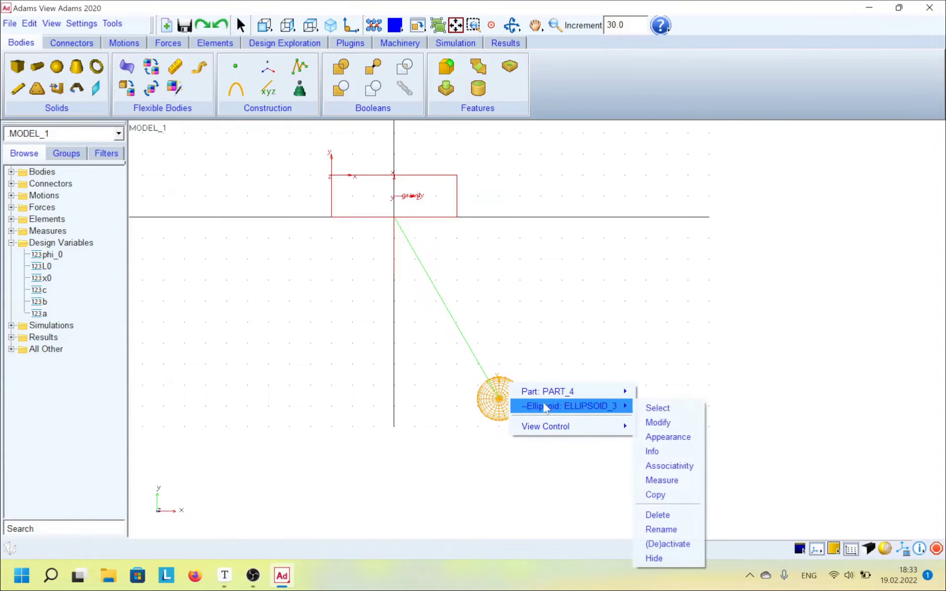
pyautogui.click(655, 451)
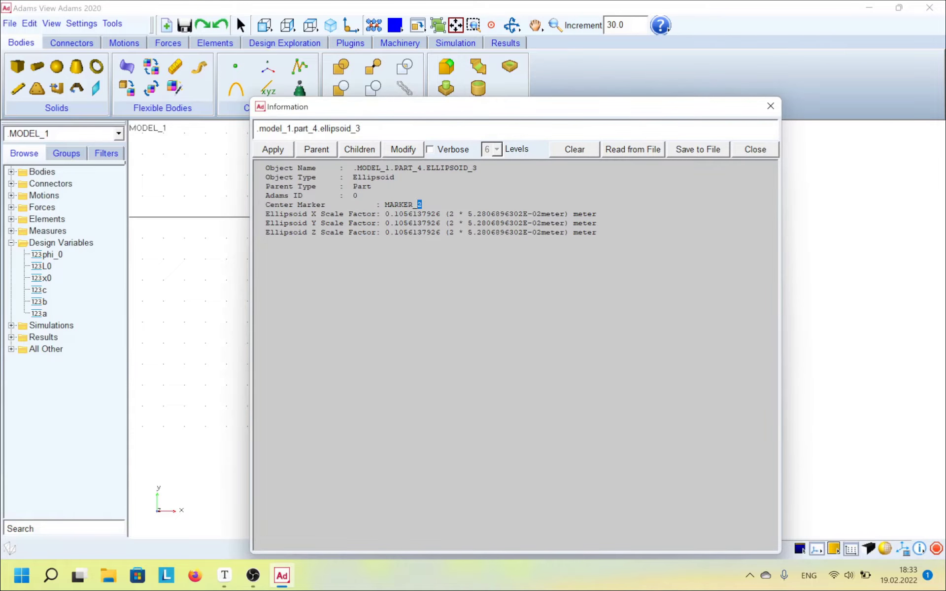
pyautogui.moveTo(422, 205); pyautogui.dragTo(256, 205)
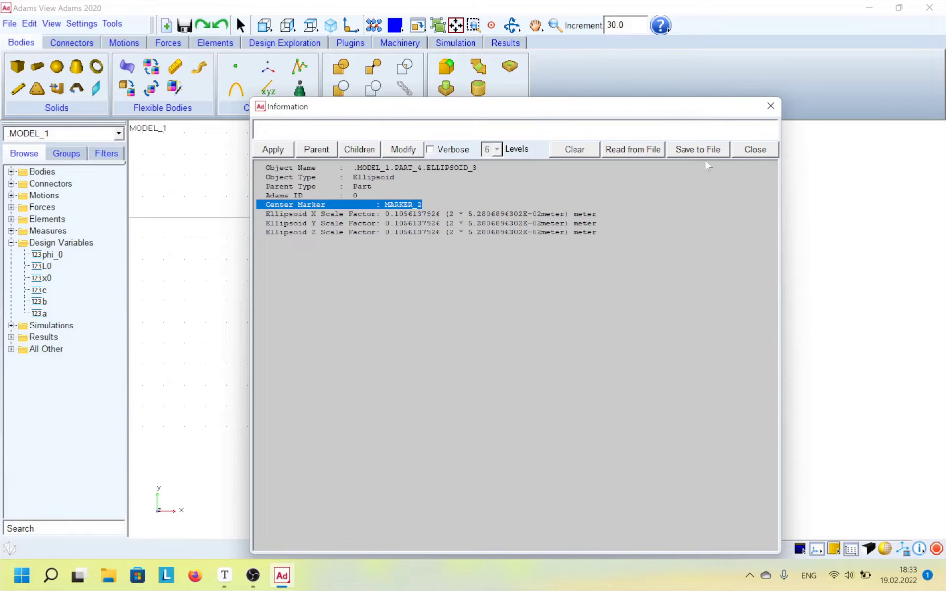
pyautogui.click(770, 106)
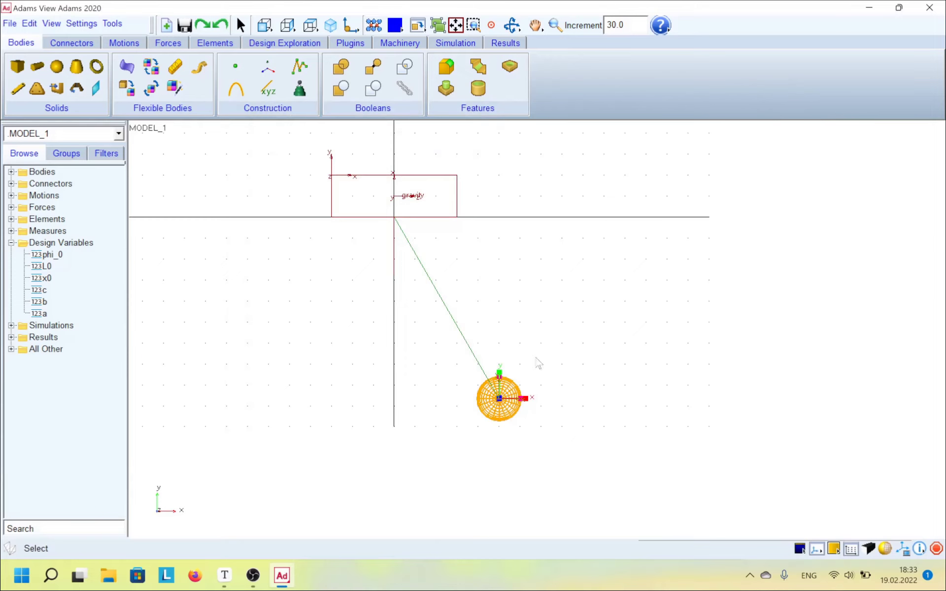
# Step: Set the location of the sphere's centre marker MARKER_2 to the copied expressions (x0+L0*sin(PHI_0)), (-L0*cos(phi_0)), 0.0
pyautogui.rightClick(517, 403)
pyautogui.moveTo(559, 433)
pyautogui.click(664, 446)
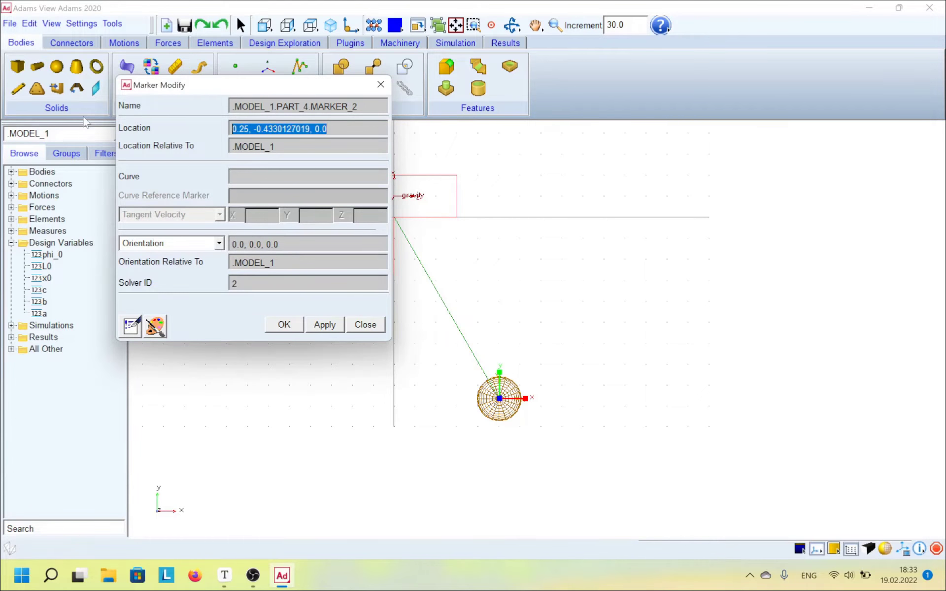
pyautogui.hotkey('ctrl', 'v')
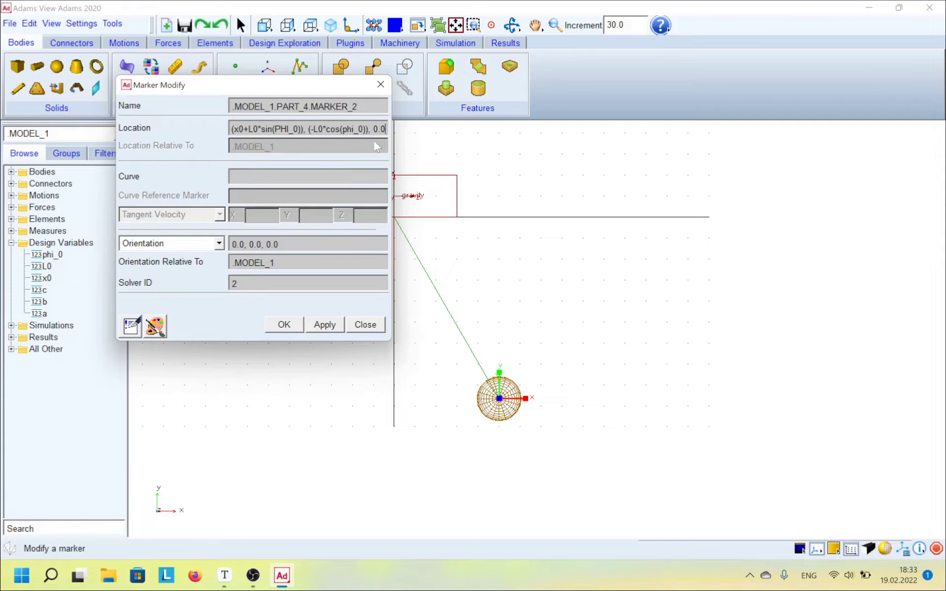
pyautogui.moveTo(391, 143); pyautogui.dragTo(530, 142)
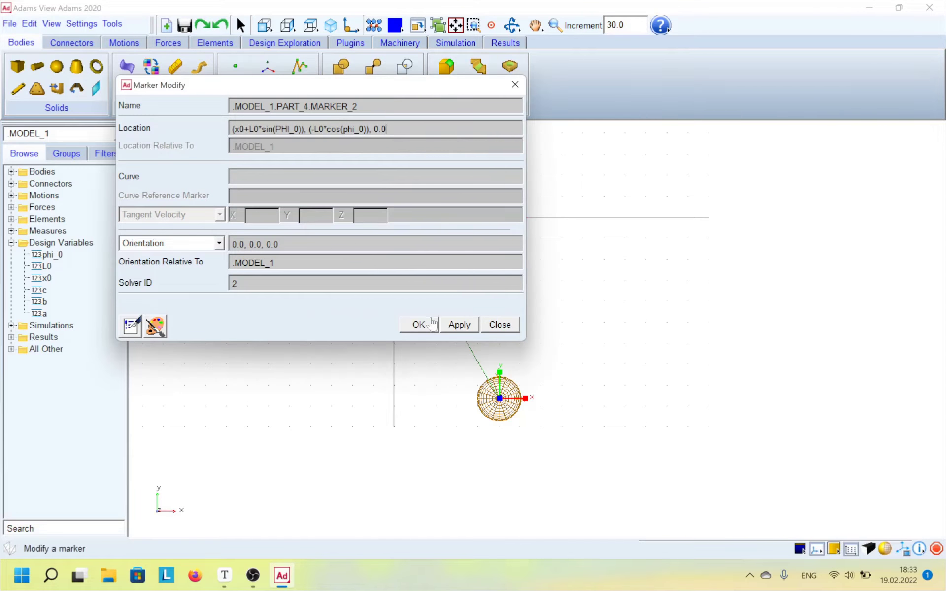
pyautogui.click(418, 325)
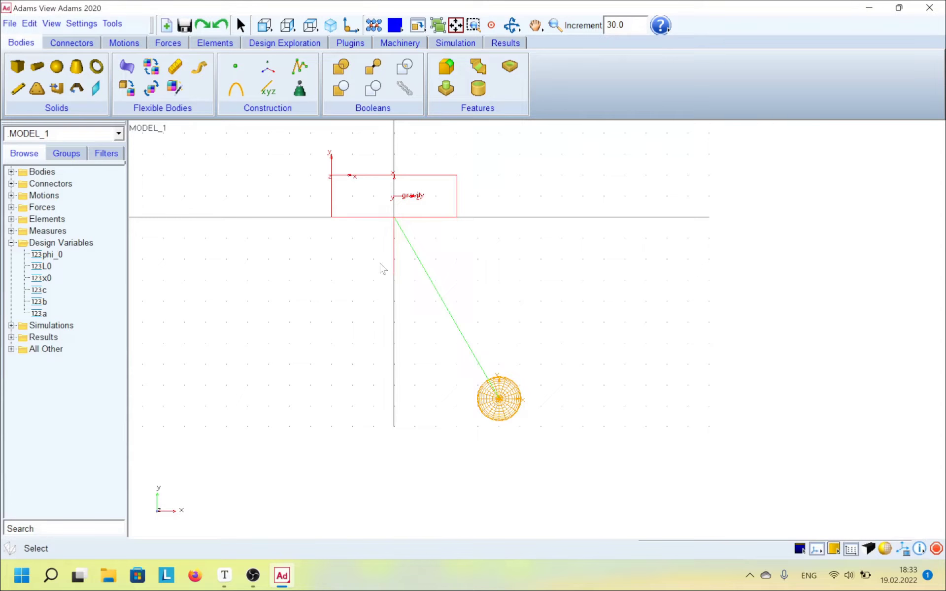
# Step: Create a fixed joint between the polyline and the sphere, located at the sphere's centre and normal to the grid
pyautogui.click(72, 43)
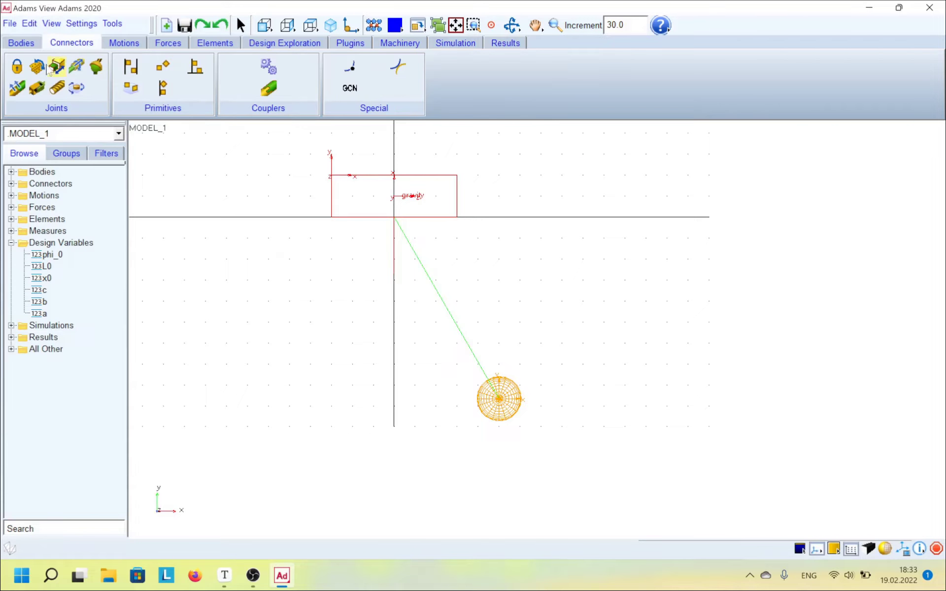
pyautogui.click(17, 69)
pyautogui.click(471, 352)
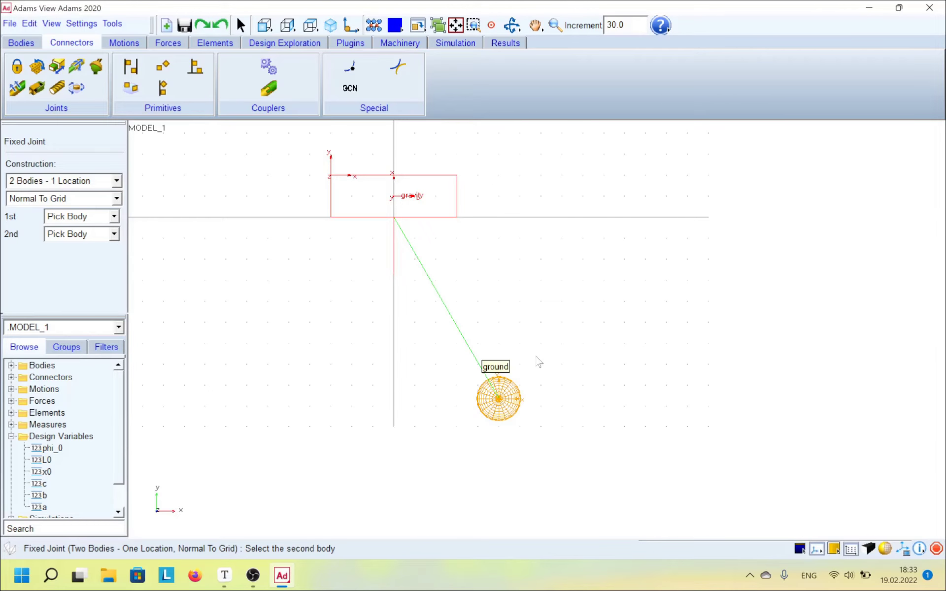
pyautogui.click(510, 390)
pyautogui.click(499, 399)
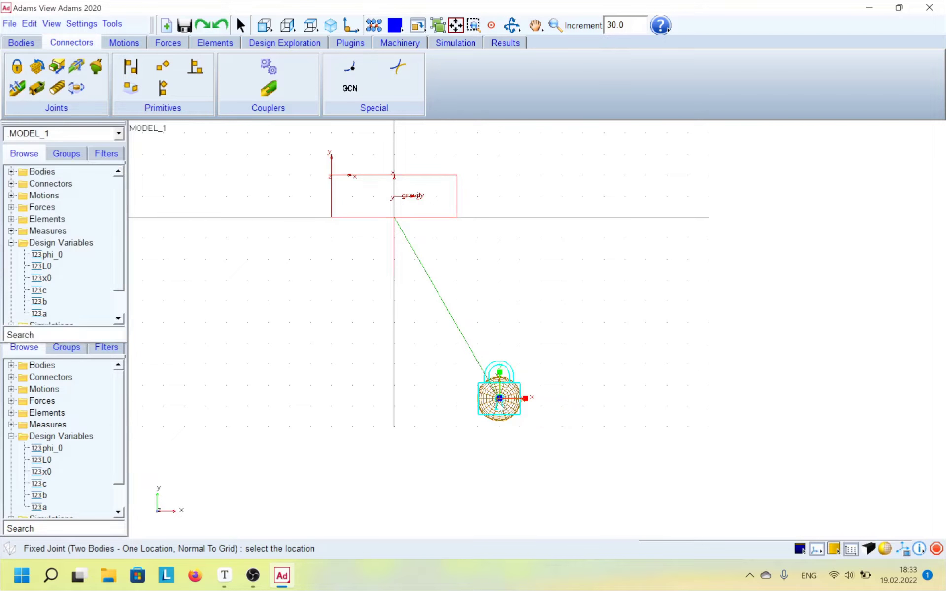
# Step: Parameterize the fixed joint's location to the sphere's centre marker PART_4.MARKER_2, maintaining the distance
pyautogui.press('w')
pyautogui.moveTo(450, 324); pyautogui.dragTo(583, 449)
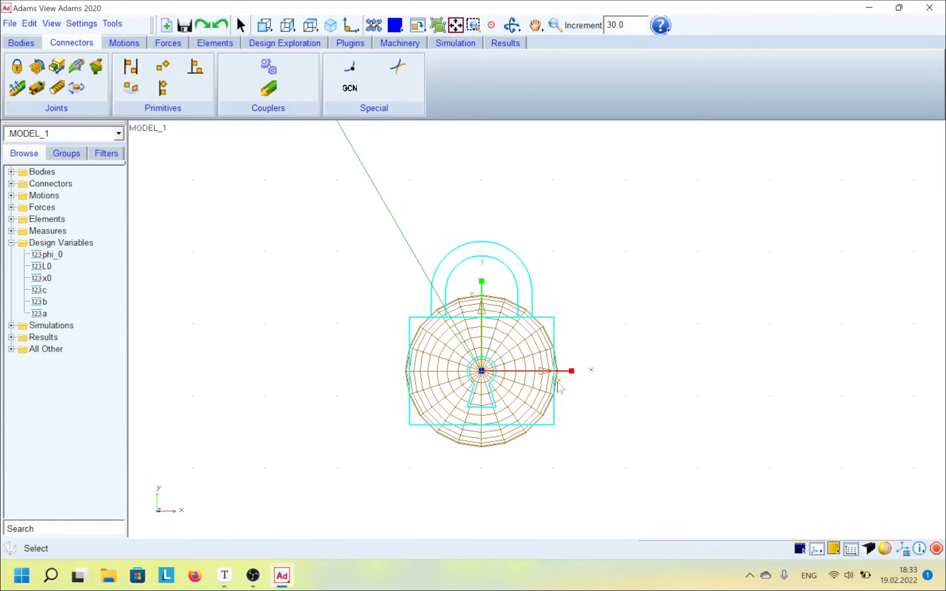
pyautogui.rightClick(417, 25)
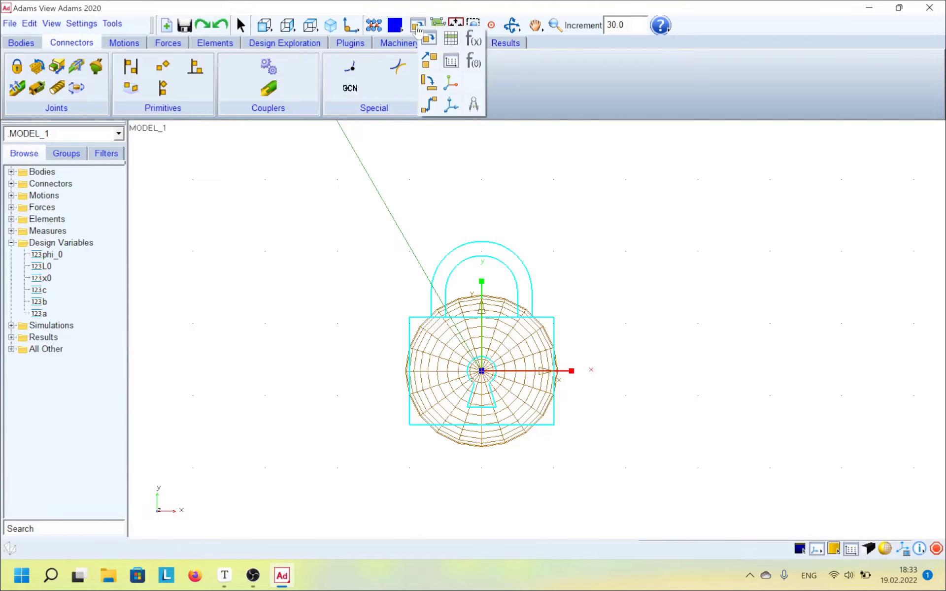
pyautogui.click(472, 43)
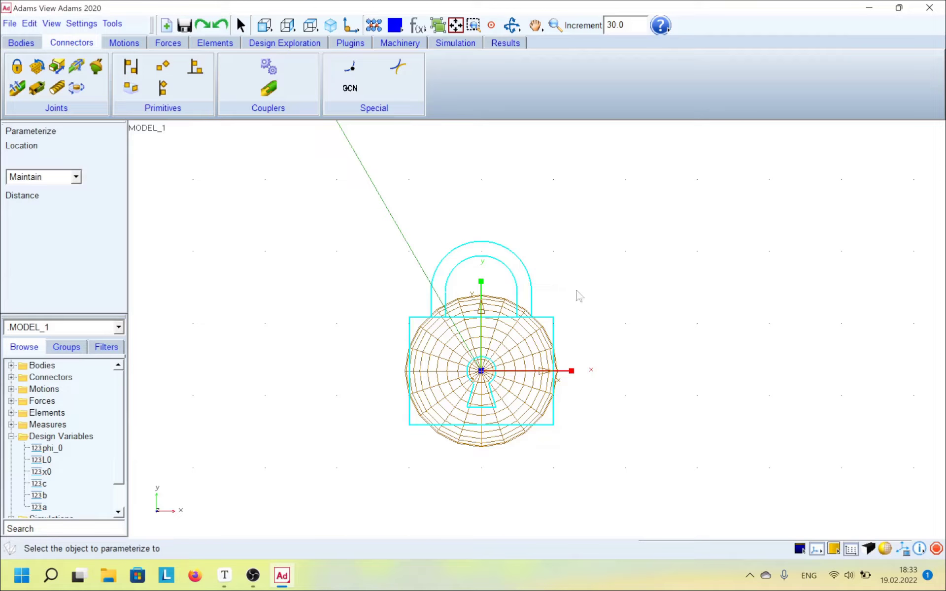
pyautogui.rightClick(481, 372)
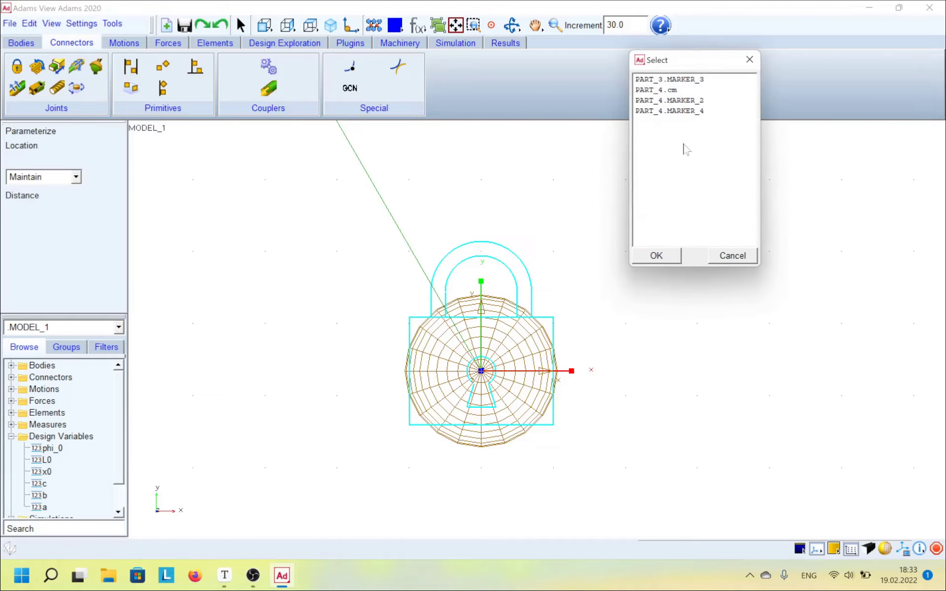
pyautogui.click(698, 101)
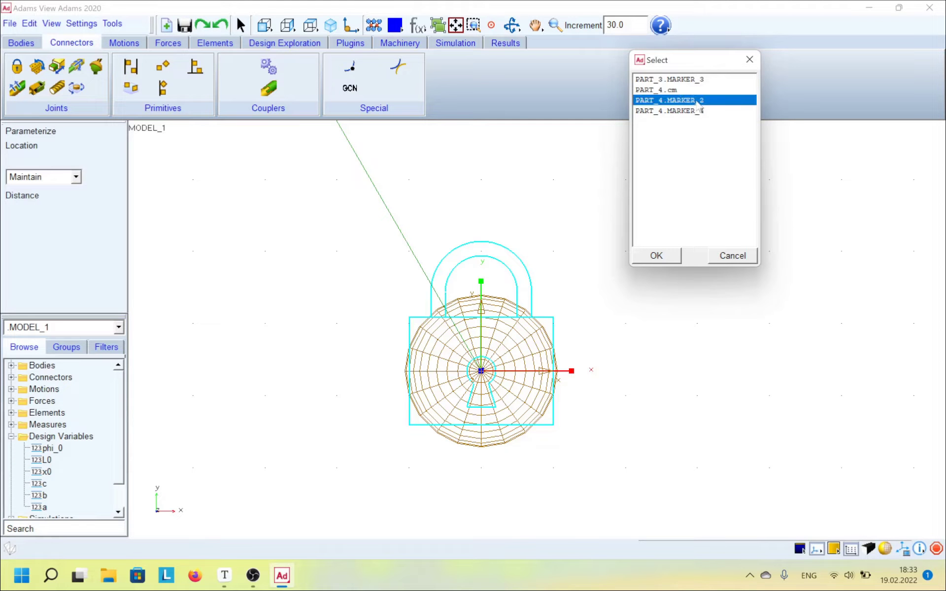
pyautogui.click(658, 256)
# Step: Create a revolute joint between the polyline and the box at the polyline's start point, normal to the grid
pyautogui.press('z')
pyautogui.moveTo(663, 249); pyautogui.dragTo(664, 327)
pyautogui.press('t')
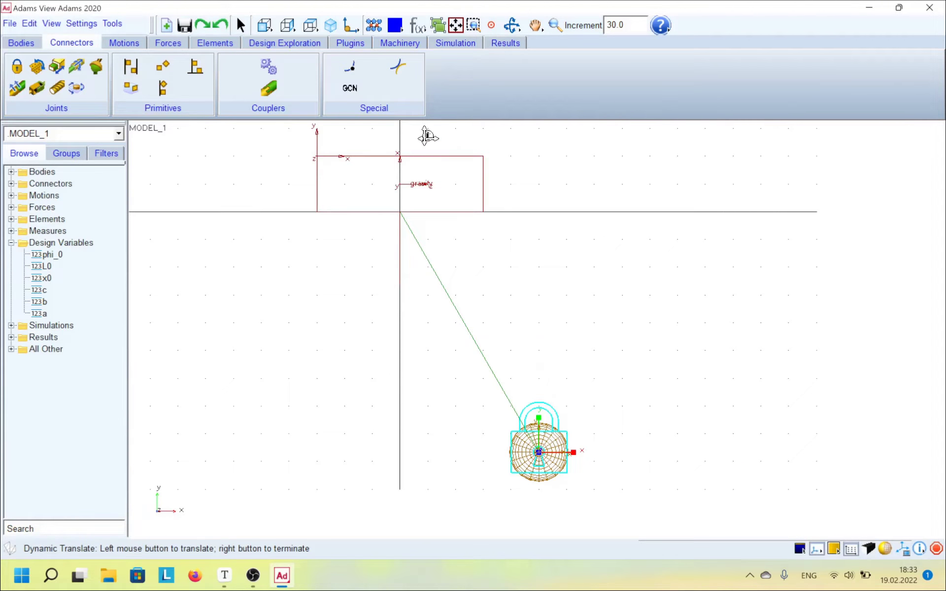
pyautogui.rightClick(428, 136)
pyautogui.click(37, 66)
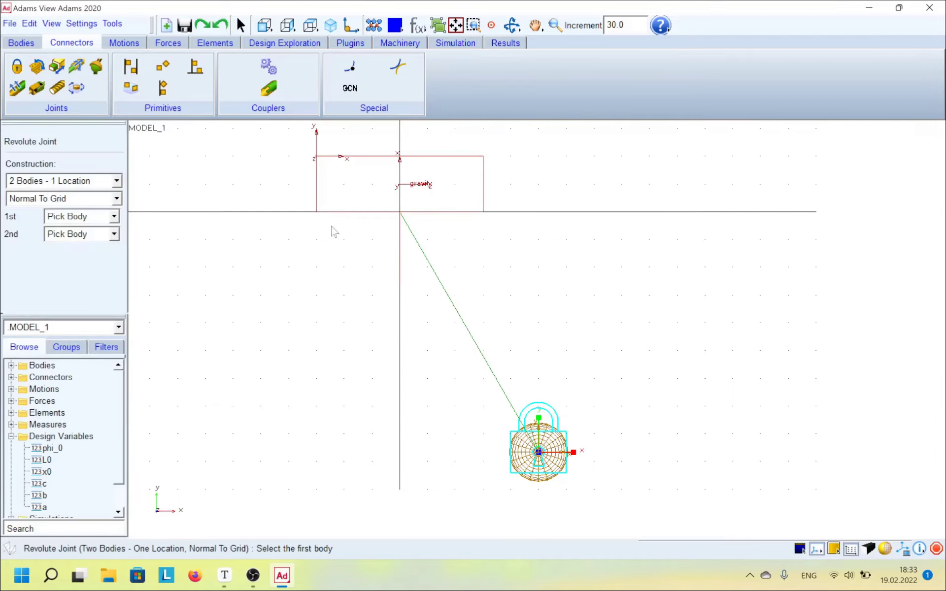
pyautogui.click(429, 218)
pyautogui.click(423, 221)
pyautogui.click(400, 212)
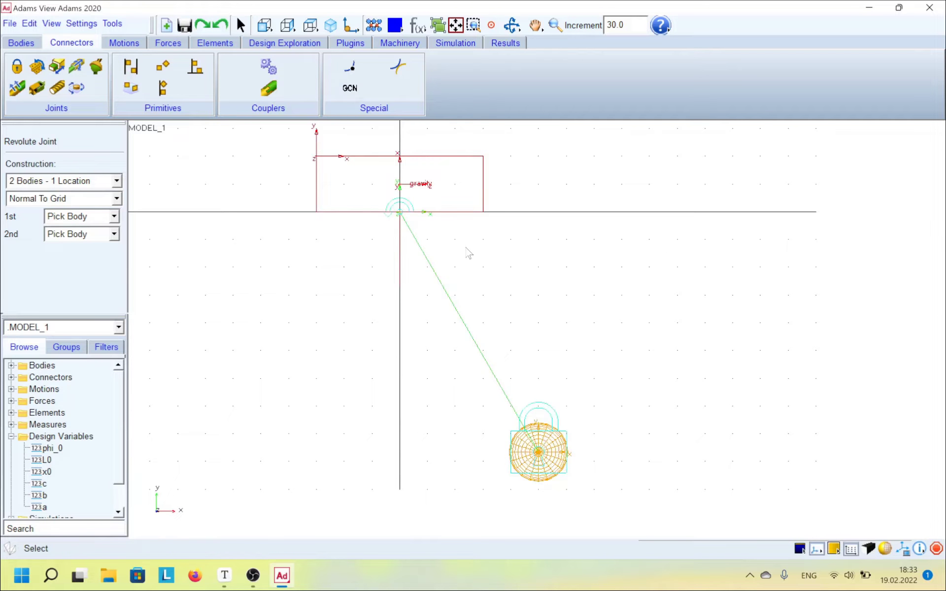
# Step: Parameterize the location of the revolute joint JOINT_2 to the box's corner marker MARKER_1, maintaining the distance
pyautogui.click(398, 67)
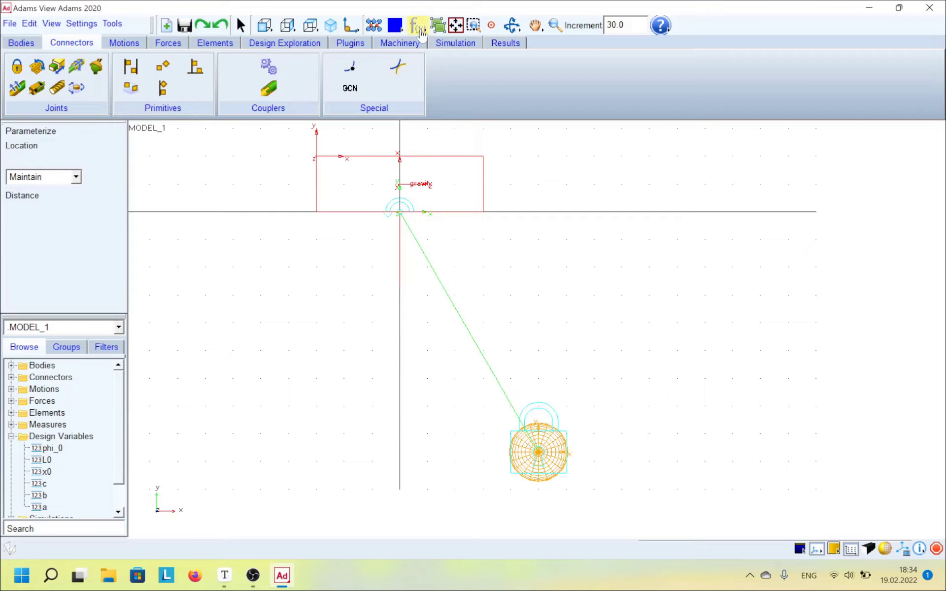
pyautogui.click(390, 207)
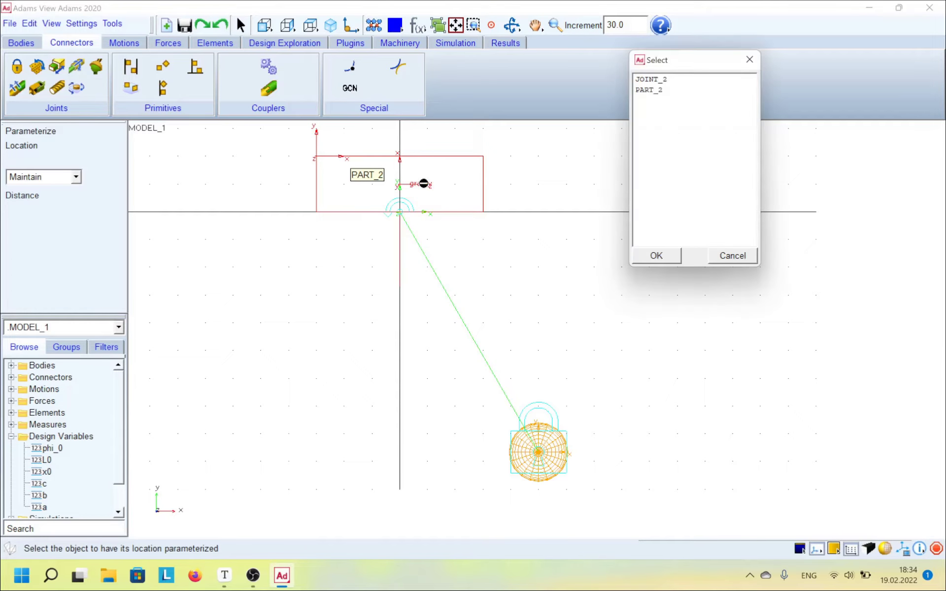
pyautogui.click(675, 80)
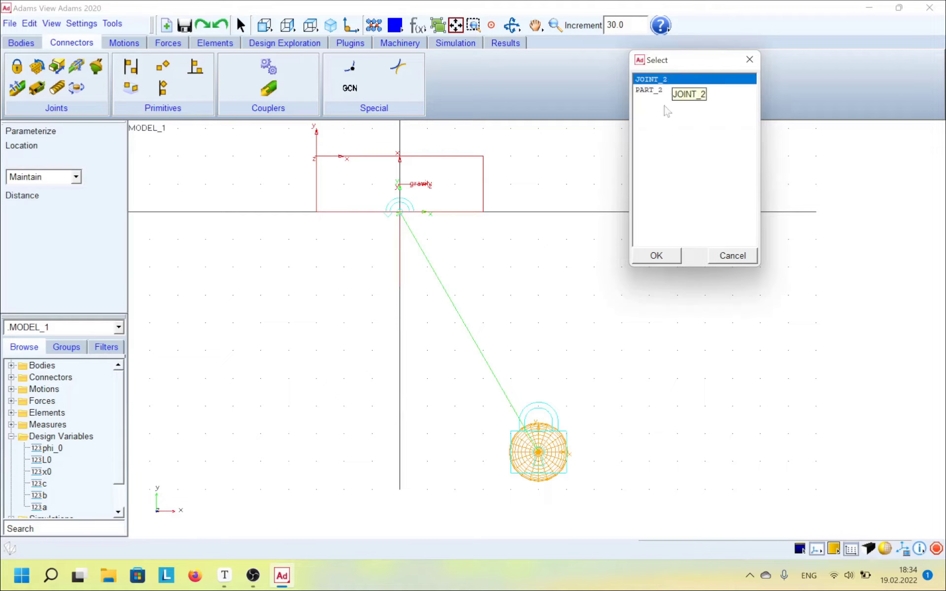
pyautogui.click(660, 254)
pyautogui.click(321, 137)
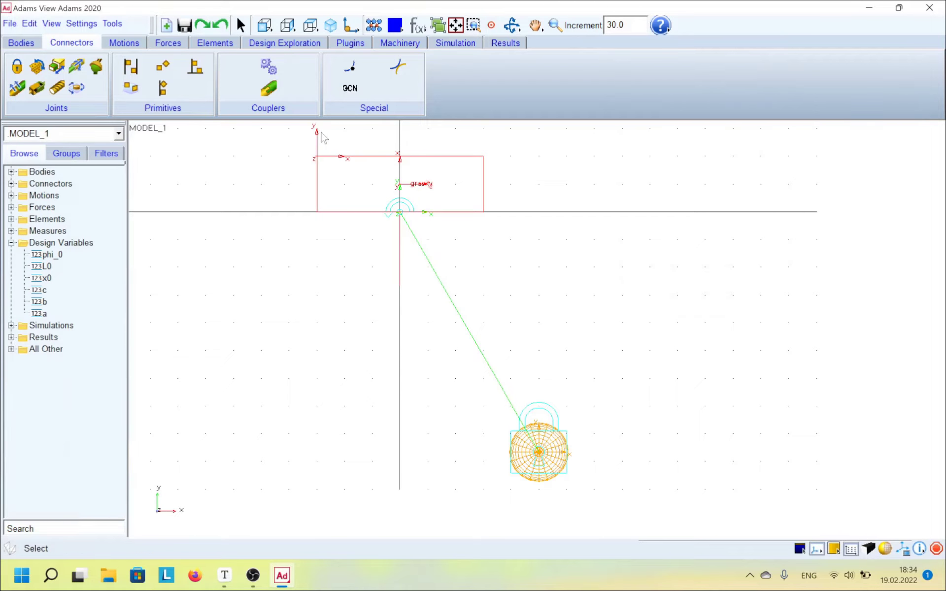
# Step: Set the first two offsets in the location of the box's joint marker MARKER_6 to a/2 and -b relative to MARKER_1
pyautogui.rightClick(399, 214)
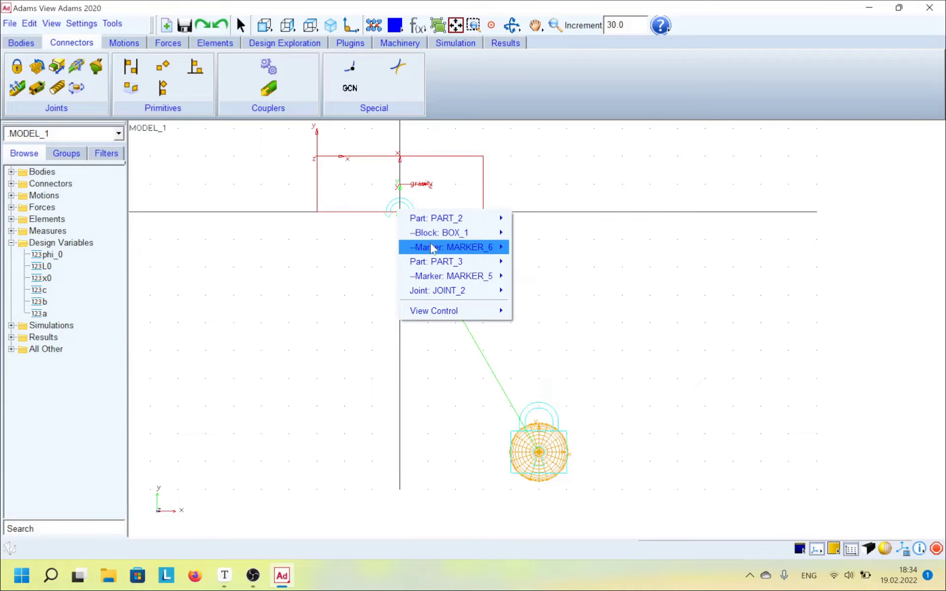
pyautogui.moveTo(433, 246)
pyautogui.click(542, 265)
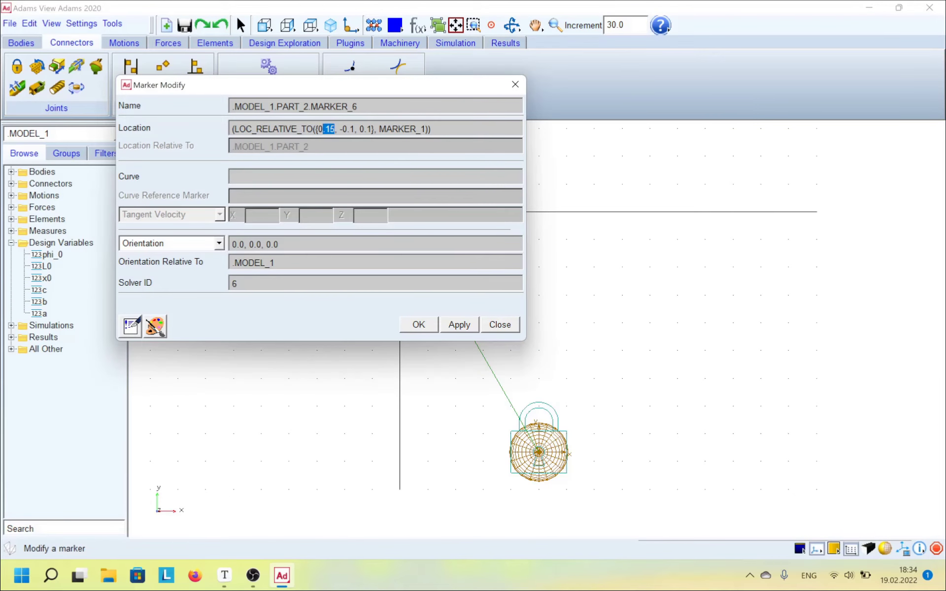
pyautogui.write('a/2')
pyautogui.moveTo(341, 129); pyautogui.dragTo(352, 129)
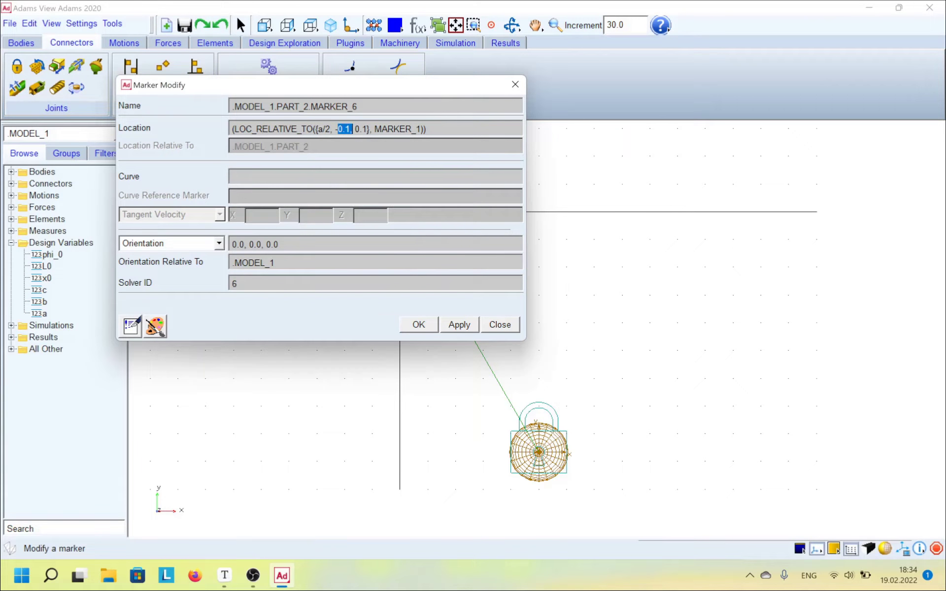
pyautogui.write('b')
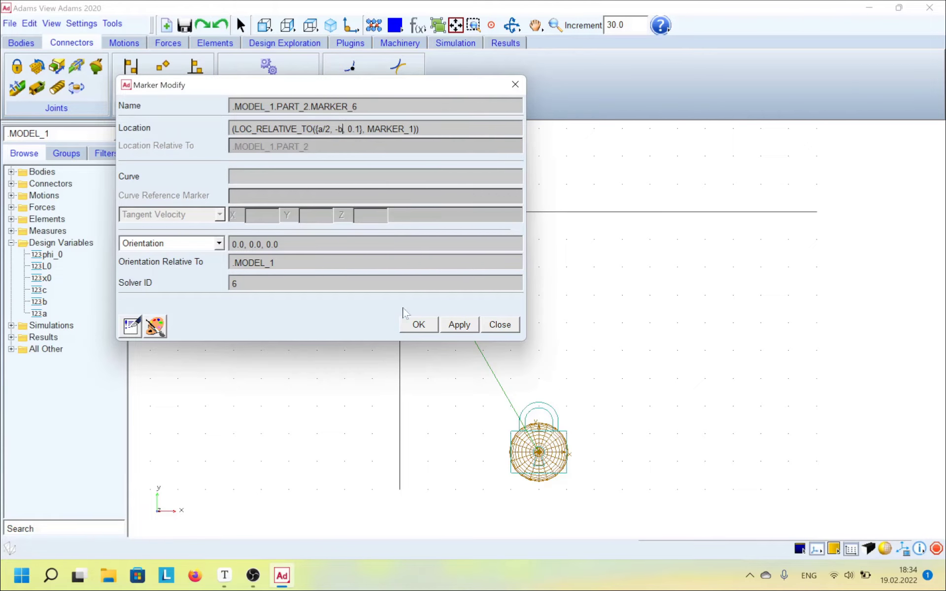
pyautogui.click(418, 324)
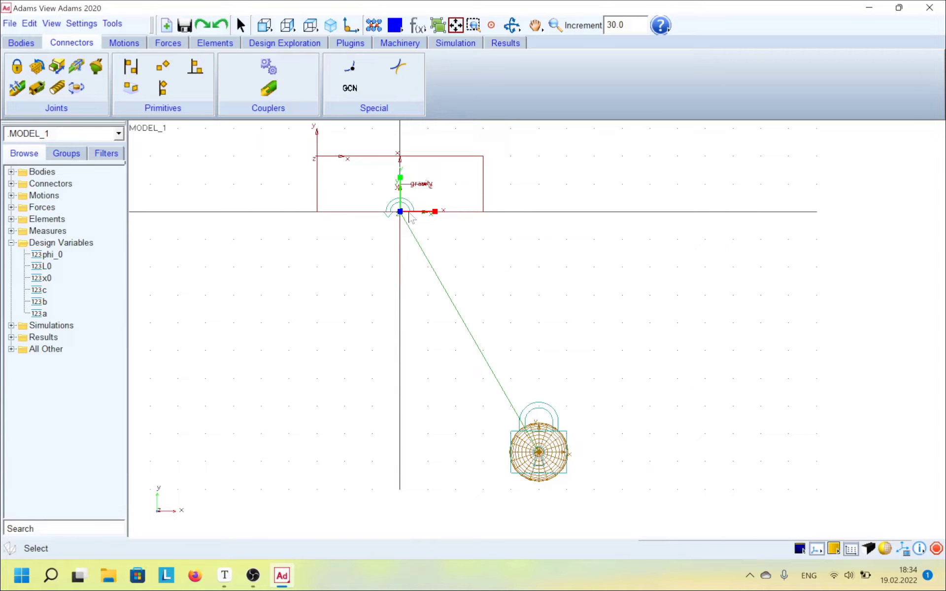
# Step: Set the first two location offsets of the polyline's joint marker MARKER_5 to a/2 and -b relative to MARKER_1
pyautogui.rightClick(410, 216)
pyautogui.moveTo(466, 274)
pyautogui.click(541, 295)
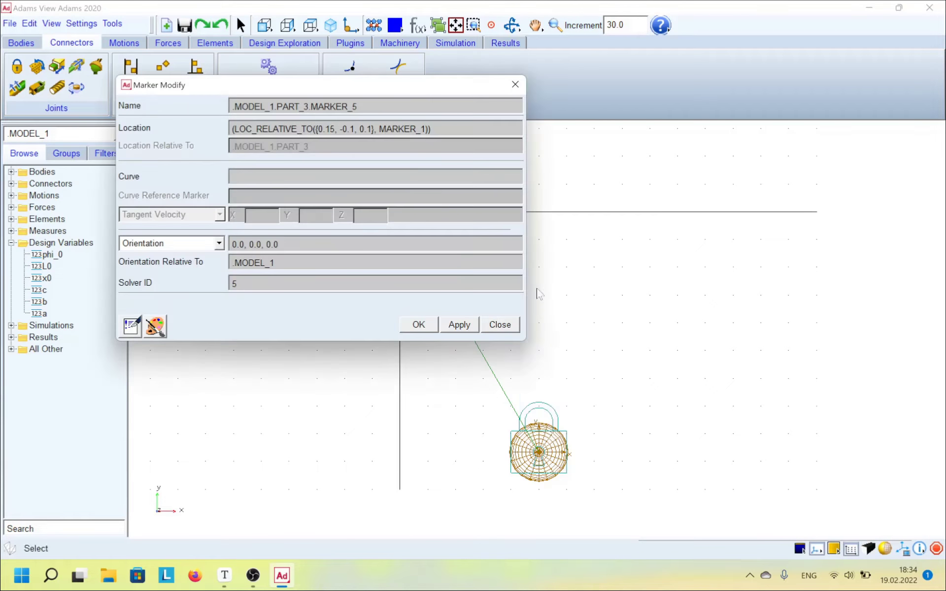
pyautogui.moveTo(325, 128); pyautogui.dragTo(334, 128)
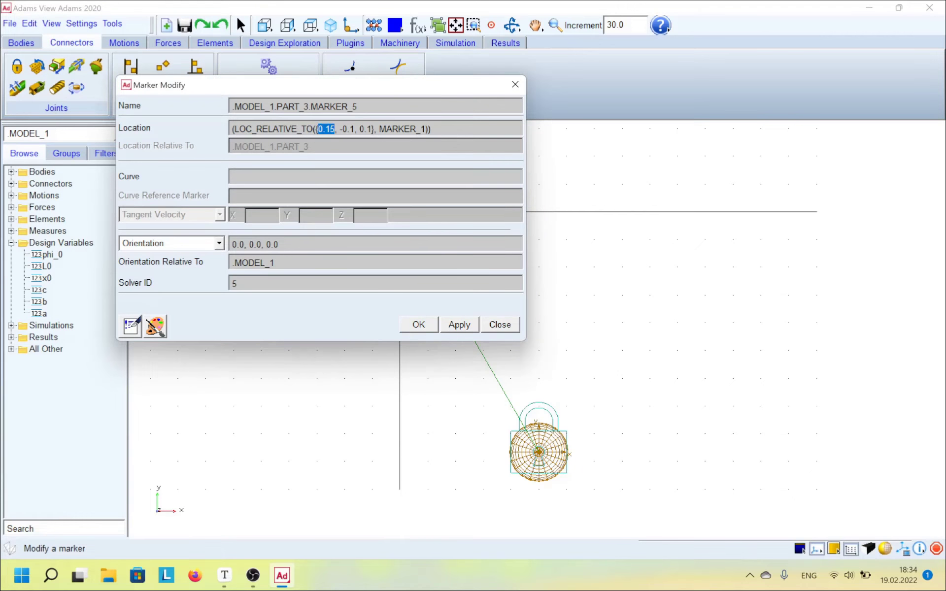
pyautogui.write('a/2, -')
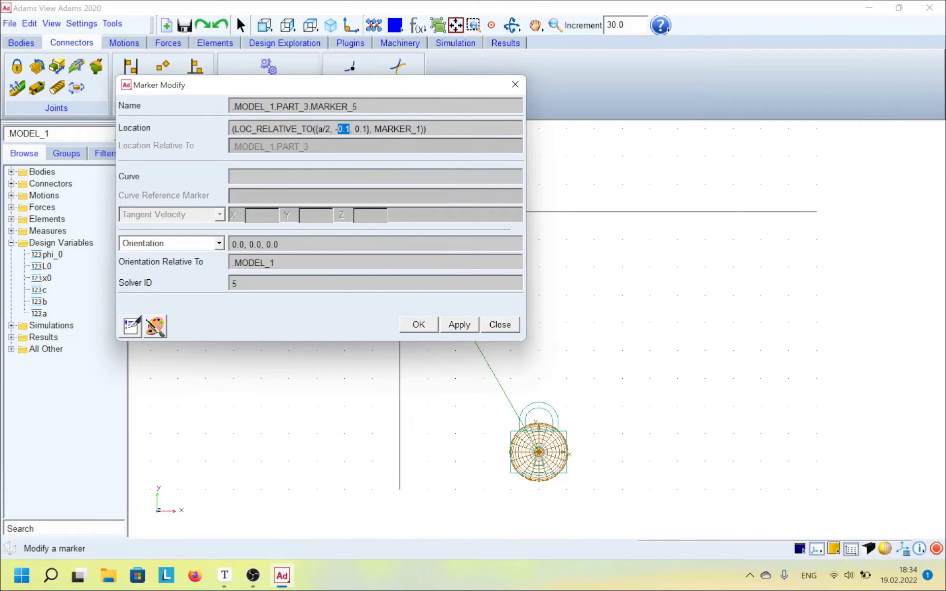
pyautogui.write('b')
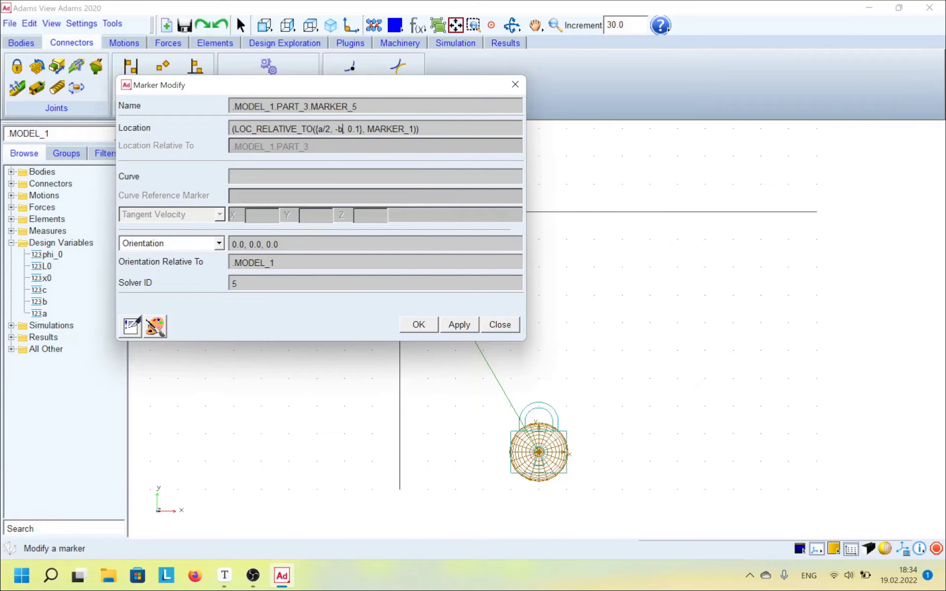
# Step: Try a third location offset of 0 for MARKER_5 and inspect its position in a rotated 3D view
pyautogui.moveTo(379, 89)
pyautogui.mouseDown()
pyautogui.moveTo(389, 291)
pyautogui.moveTo(365, 300)
pyautogui.mouseUp()
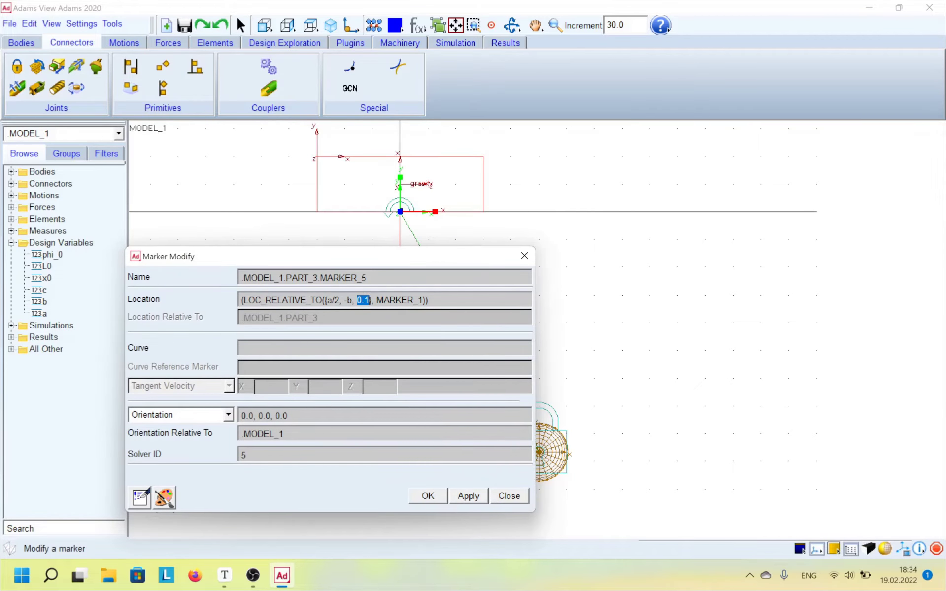
pyautogui.write('0')
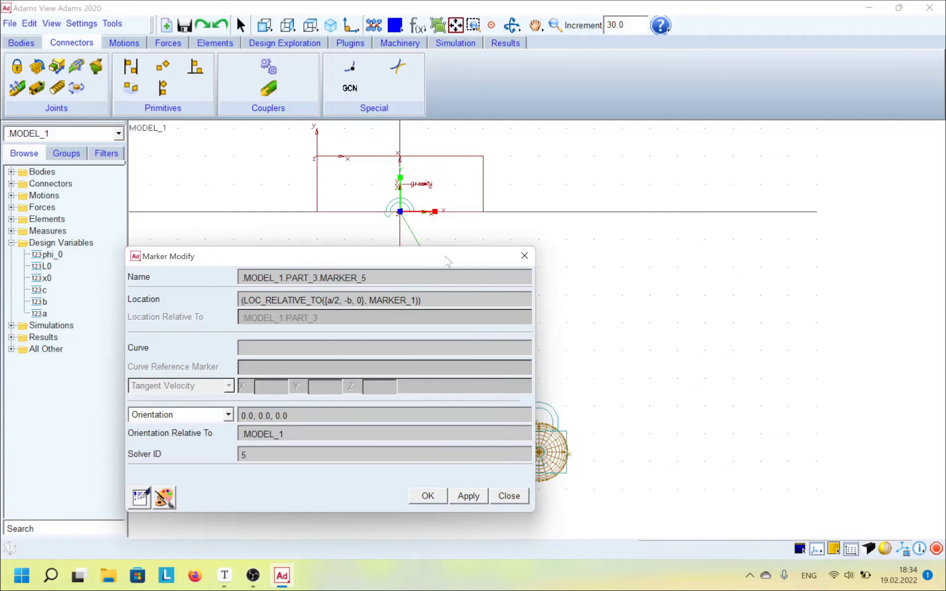
pyautogui.moveTo(446, 255); pyautogui.dragTo(671, 261)
pyautogui.click(613, 222)
pyautogui.press('r')
pyautogui.moveTo(586, 232)
pyautogui.mouseDown()
pyautogui.moveTo(466, 264)
pyautogui.moveTo(476, 259)
pyautogui.mouseUp()
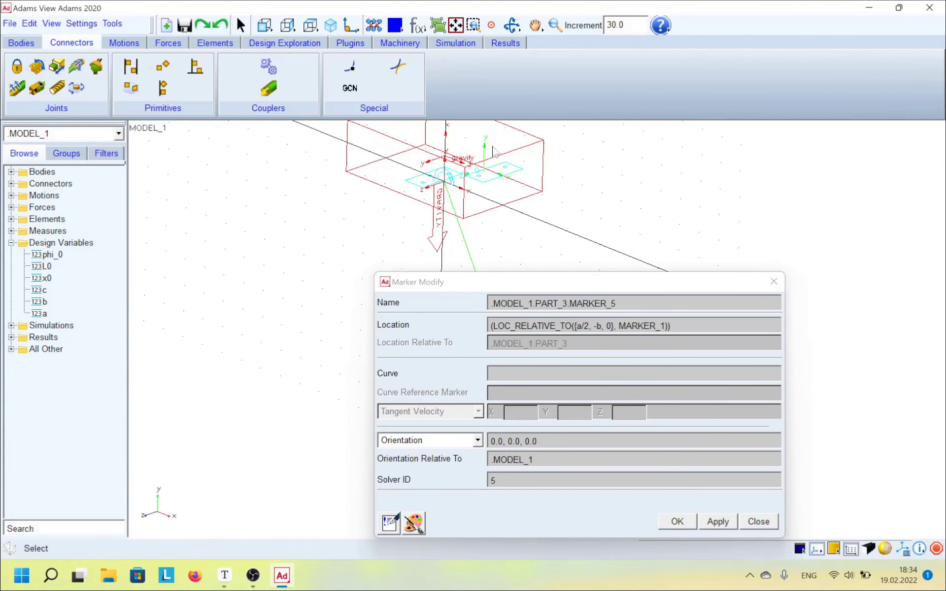
# Step: Set the third location offset of the polyline's joint marker MARKER_5 to c/2 relative to MARKER_1
pyautogui.rightClick(477, 153)
pyautogui.moveTo(522, 199)
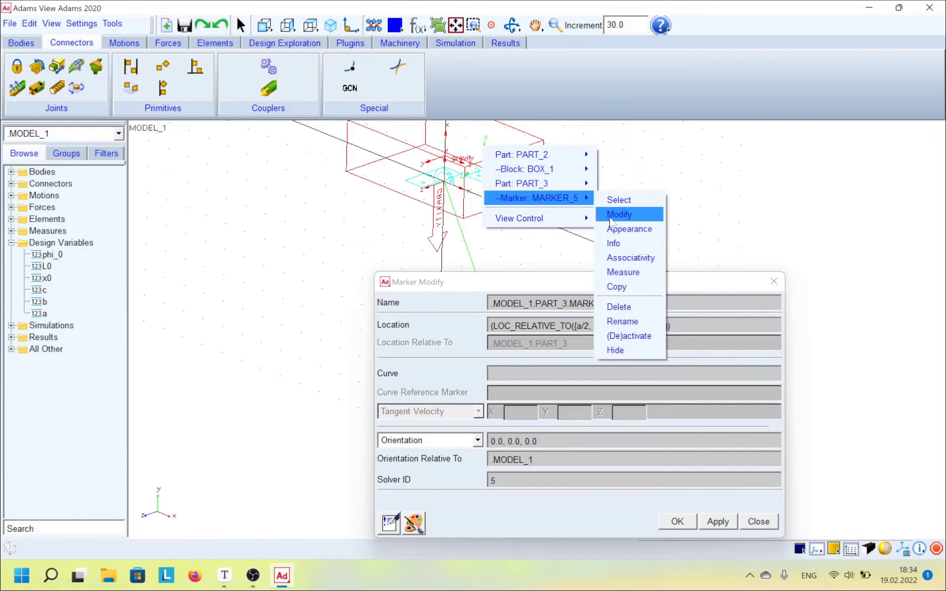
pyautogui.click(599, 213)
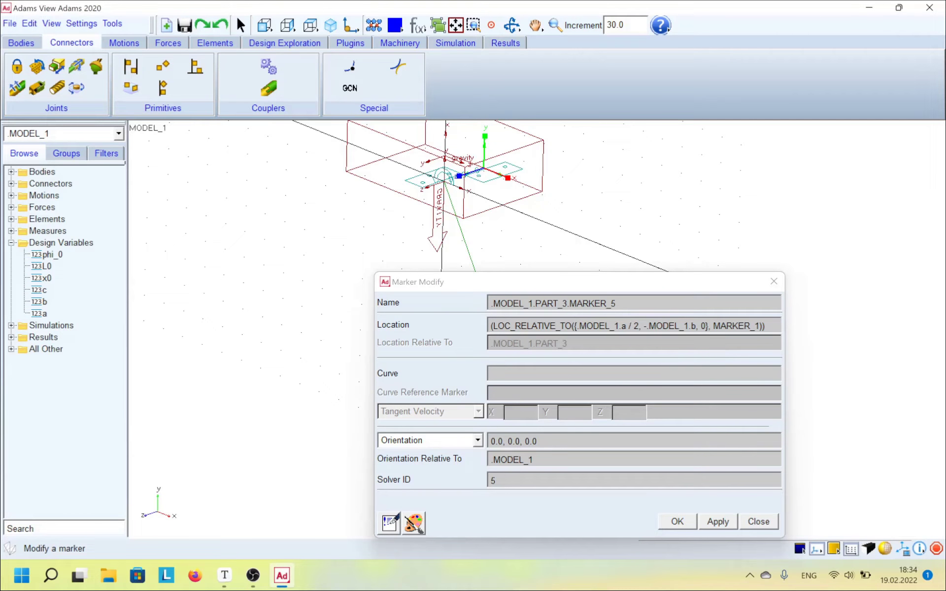
pyautogui.rightClick(482, 140)
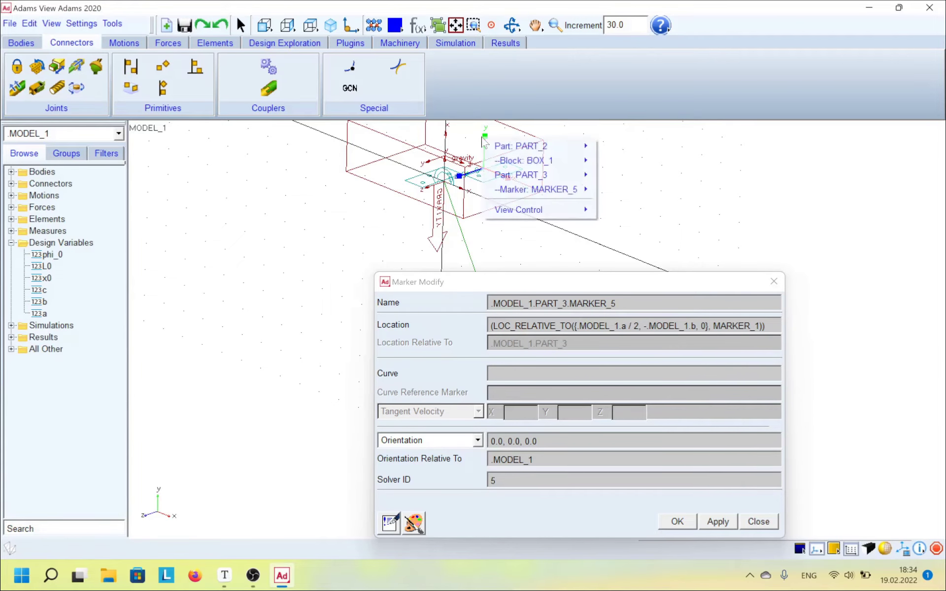
pyautogui.moveTo(537, 189)
pyautogui.click(609, 210)
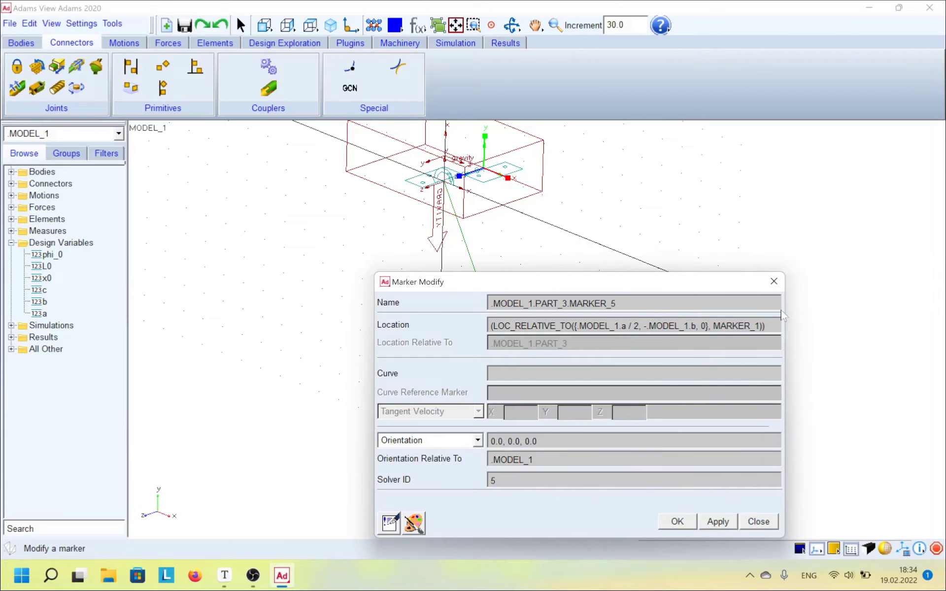
pyautogui.press('BackSpace')
pyautogui.write('c/2')
pyautogui.click(677, 521)
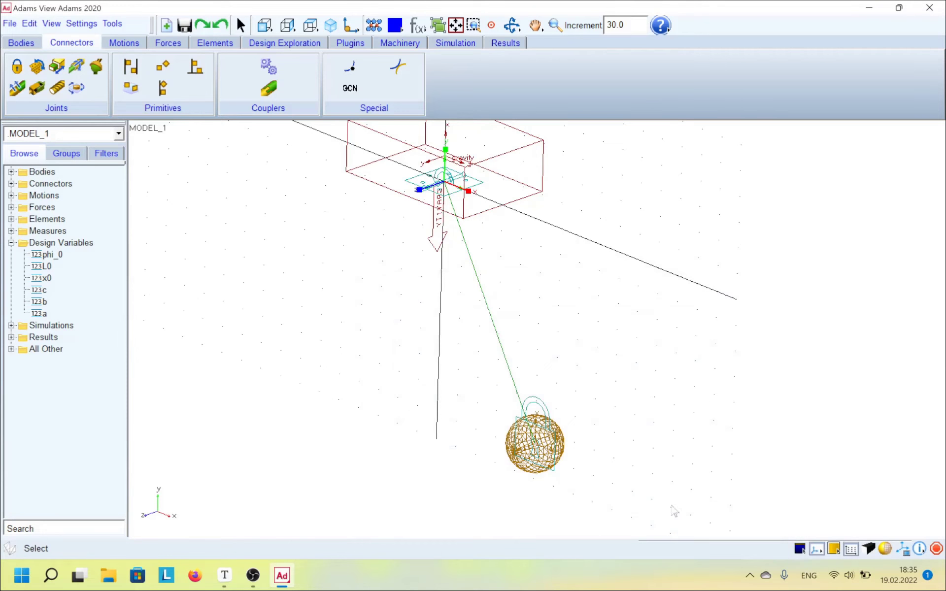
# Step: Set the third location offset of the box's joint marker MARKER_6 to c/2 relative to MARKER_1
pyautogui.rightClick(442, 173)
pyautogui.moveTo(495, 209)
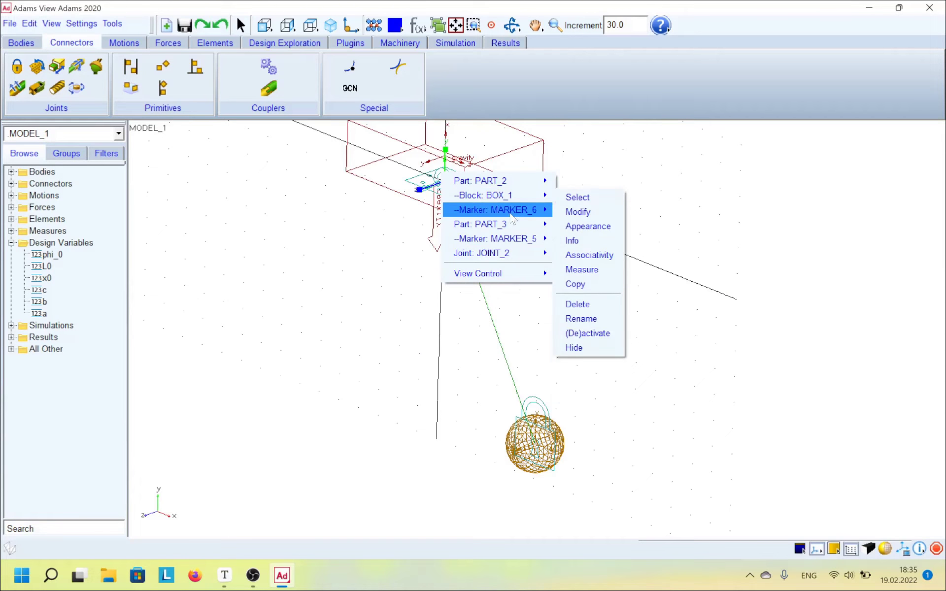
pyautogui.click(594, 228)
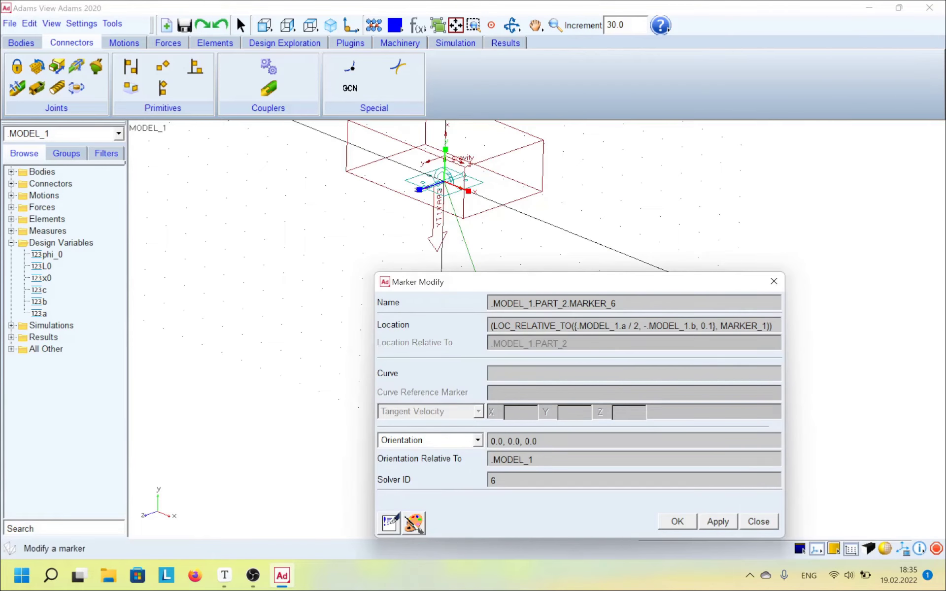
pyautogui.write('c/2')
pyautogui.click(678, 521)
# Step: Create a translational joint between the box and ground at the box's centre of mass, directed along the horizontal x direction
pyautogui.click(265, 25)
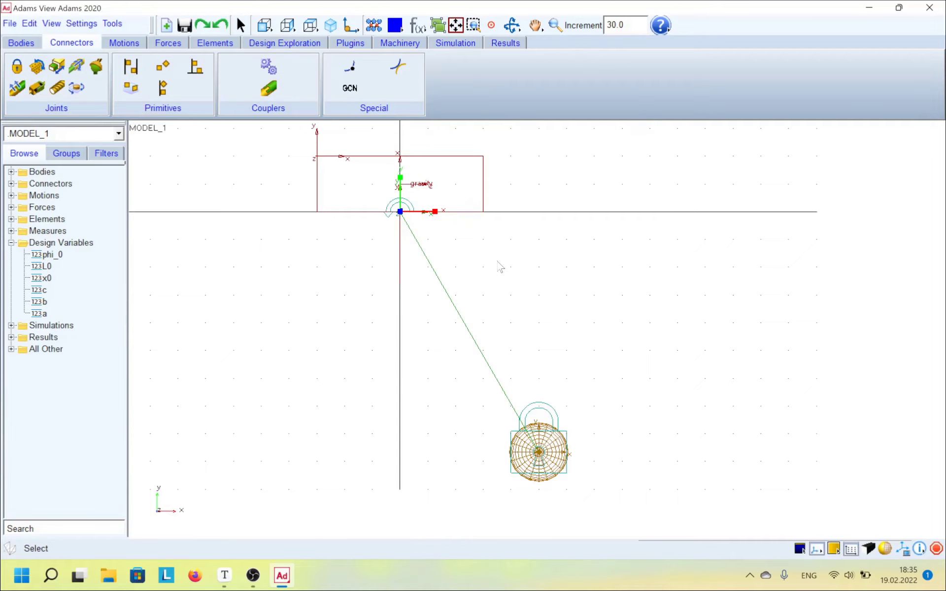
pyautogui.press('r')
pyautogui.moveTo(460, 260); pyautogui.dragTo(561, 276)
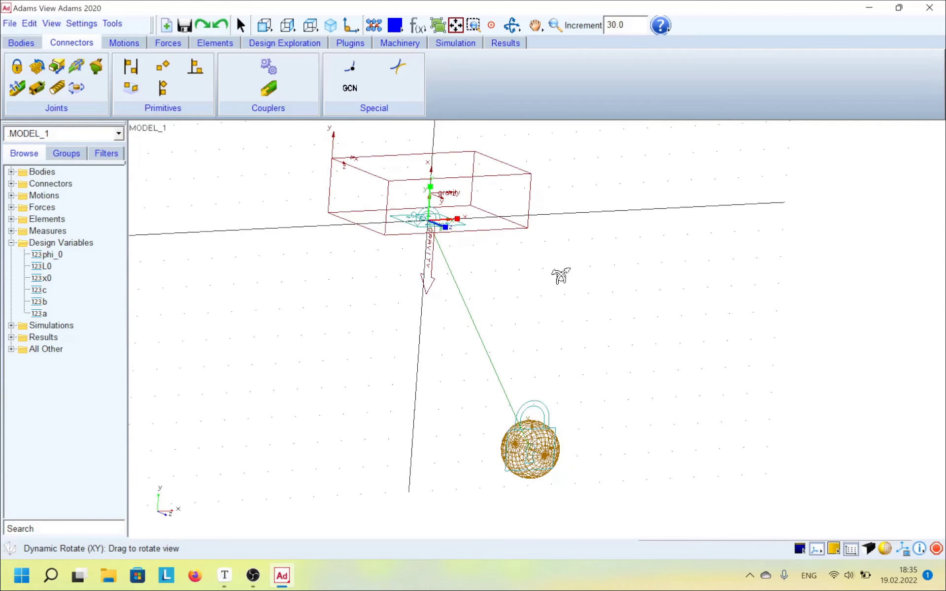
pyautogui.click(57, 67)
pyautogui.click(327, 210)
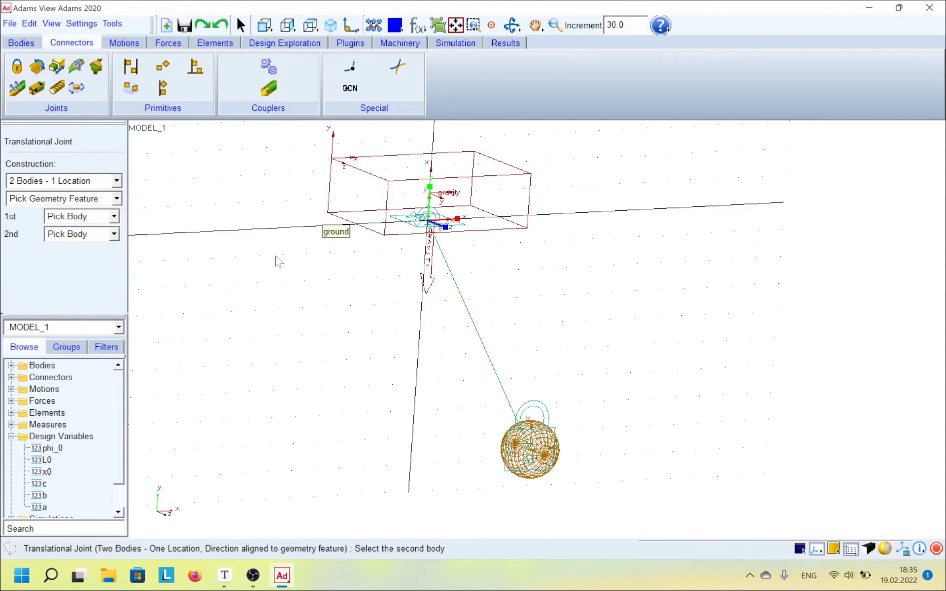
pyautogui.click(385, 241)
pyautogui.click(428, 213)
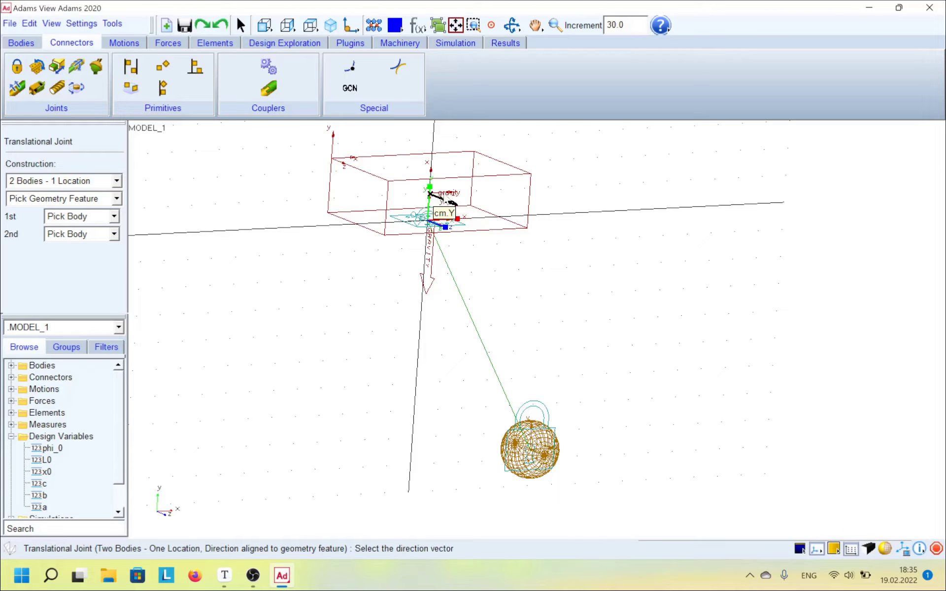
pyautogui.click(446, 197)
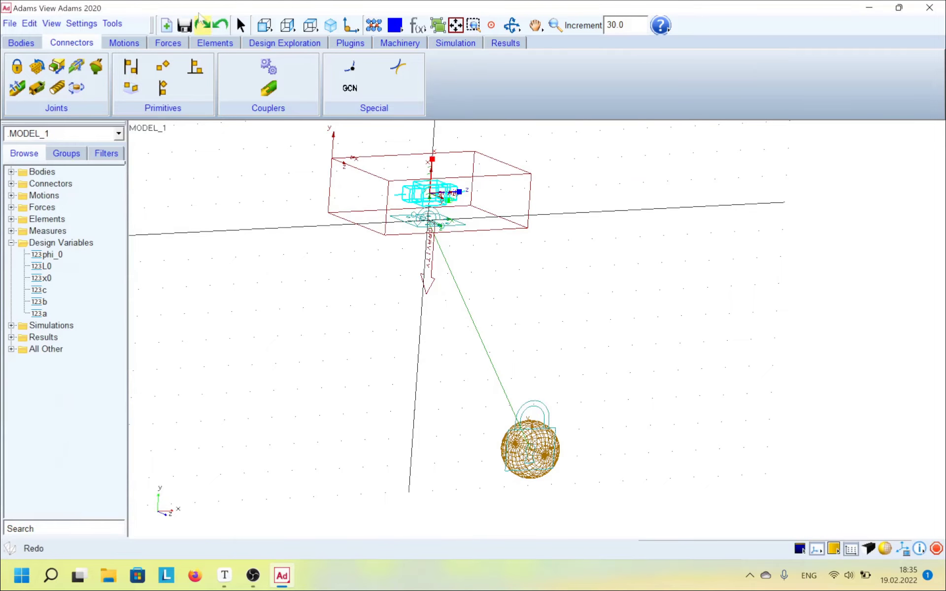
# Step: Set the icon size of the sphere's centre marker MARKER_2 to 0.3 in its appearance settings
pyautogui.click(265, 26)
pyautogui.click(503, 302)
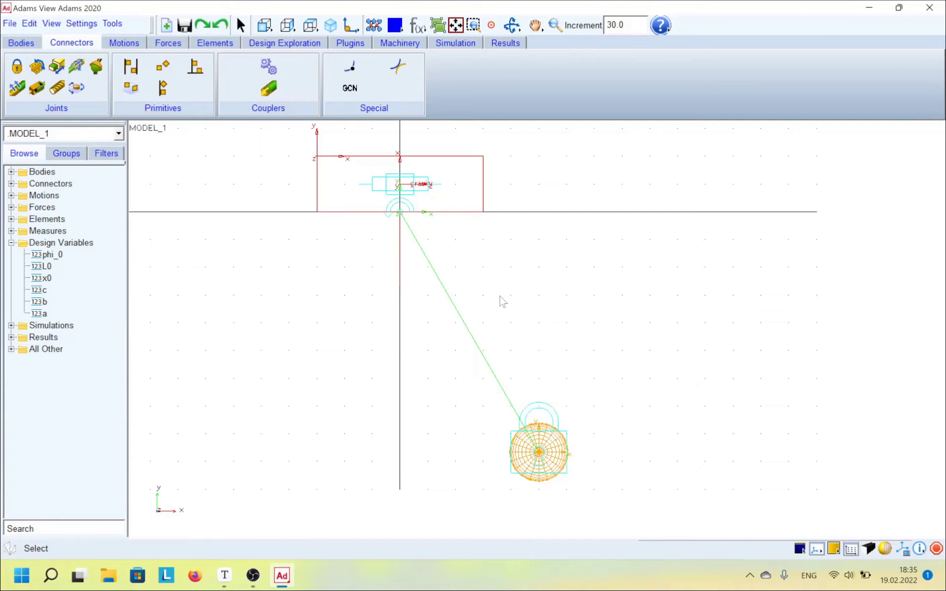
pyautogui.rightClick(541, 427)
pyautogui.moveTo(593, 527)
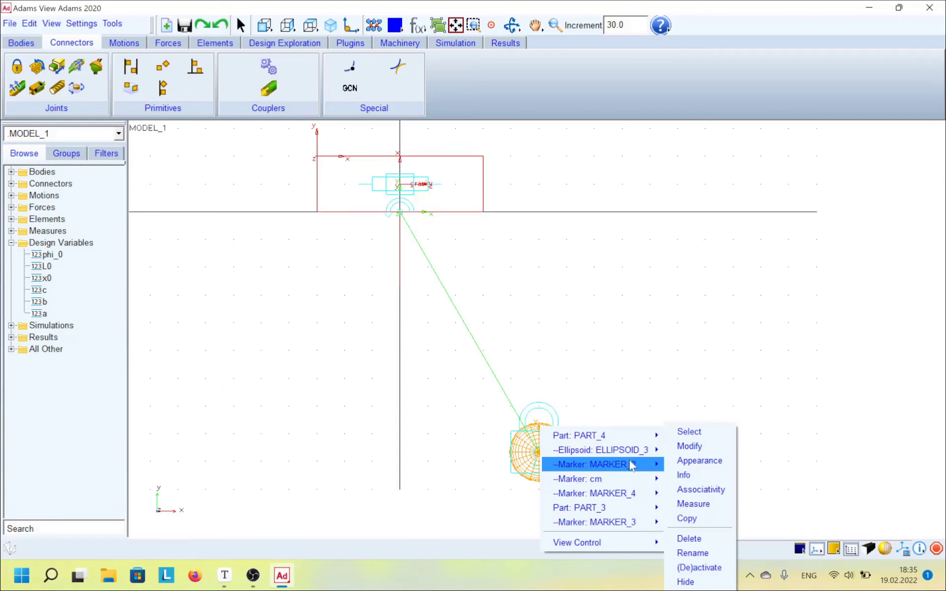
pyautogui.click(673, 448)
pyautogui.rightClick(540, 435)
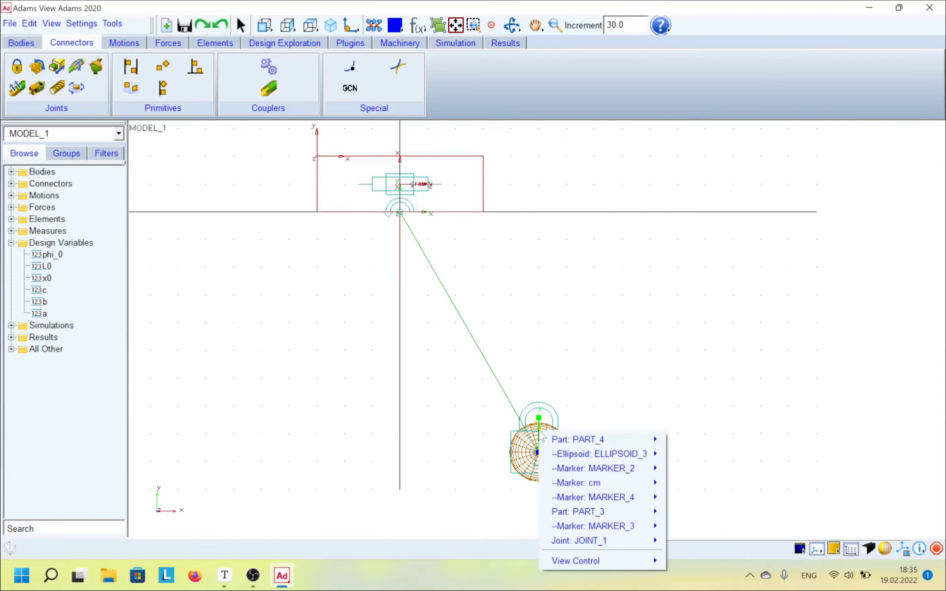
pyautogui.moveTo(604, 469)
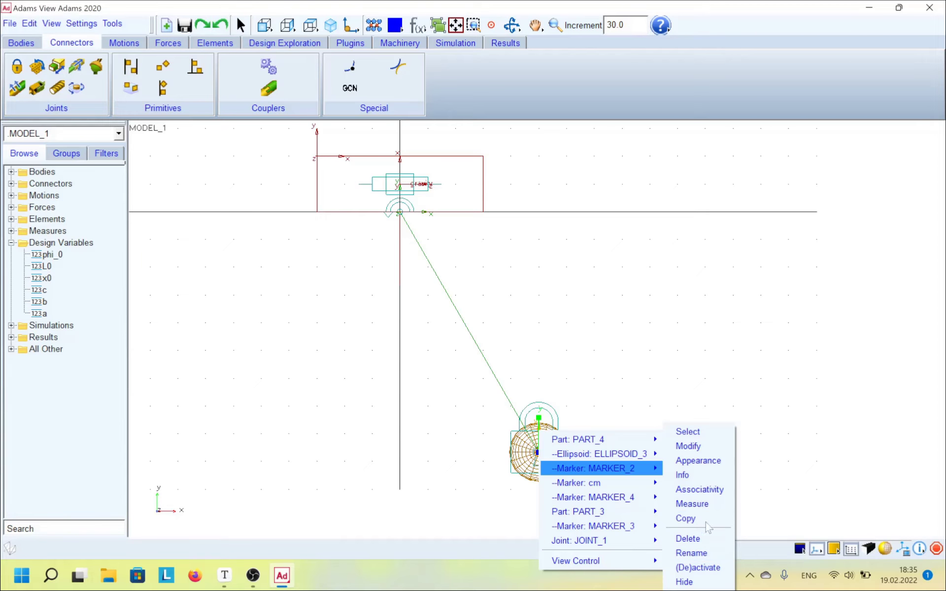
pyautogui.click(715, 461)
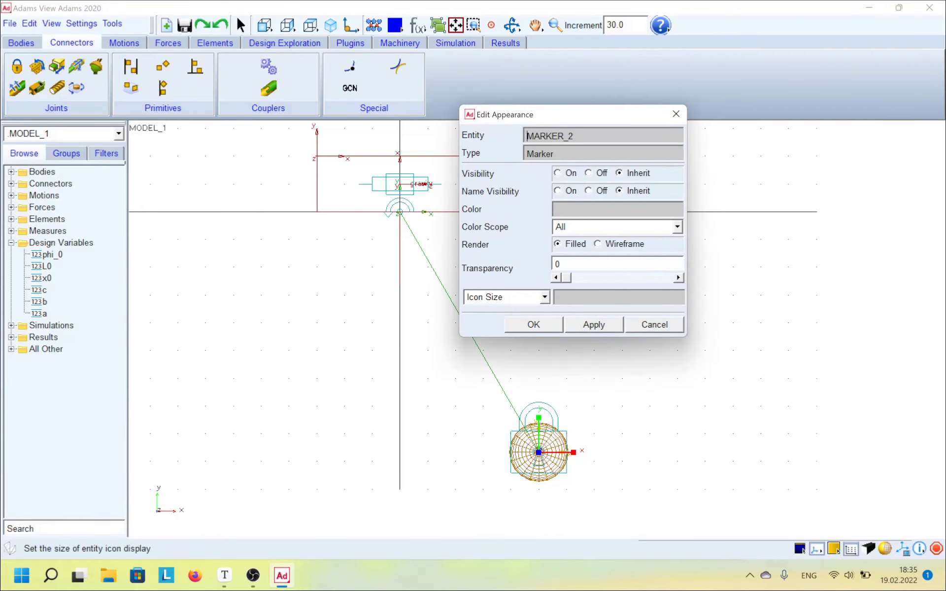
pyautogui.write('0.1')
pyautogui.click(593, 324)
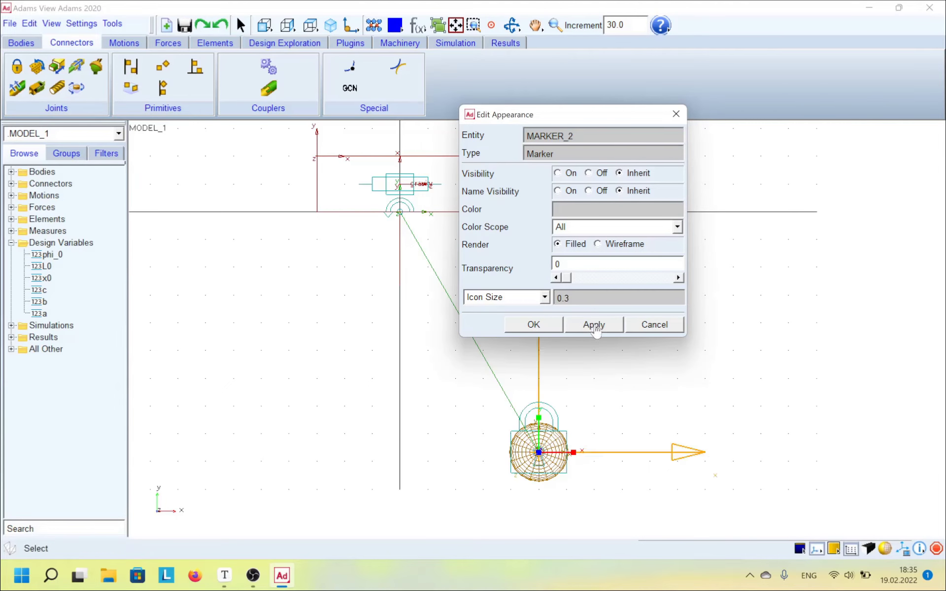
pyautogui.click(535, 324)
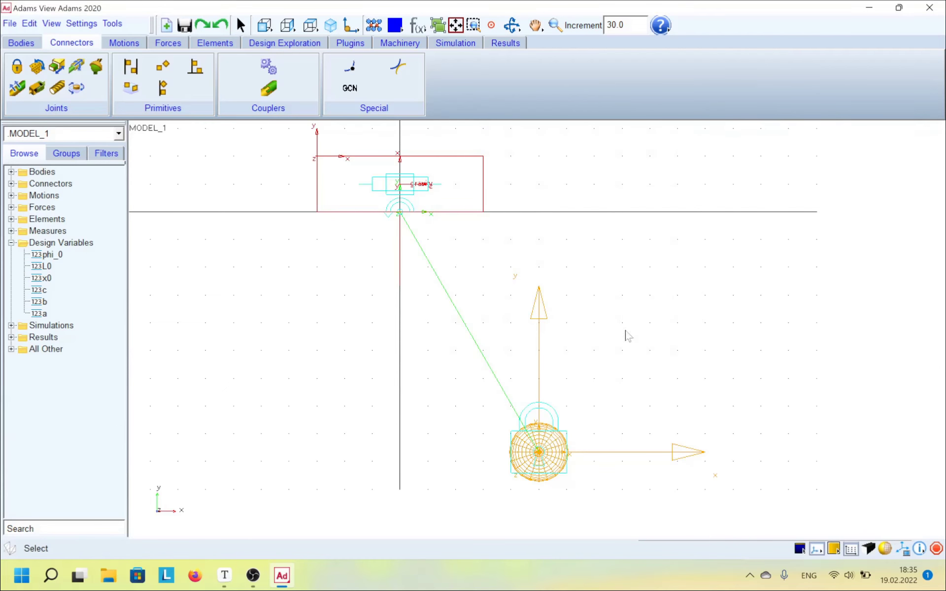
# Step: Set the orientation of the sphere's centre marker MARKER_2 to (phi_0), 0.0, 0.0
pyautogui.rightClick(542, 316)
pyautogui.moveTo(596, 335)
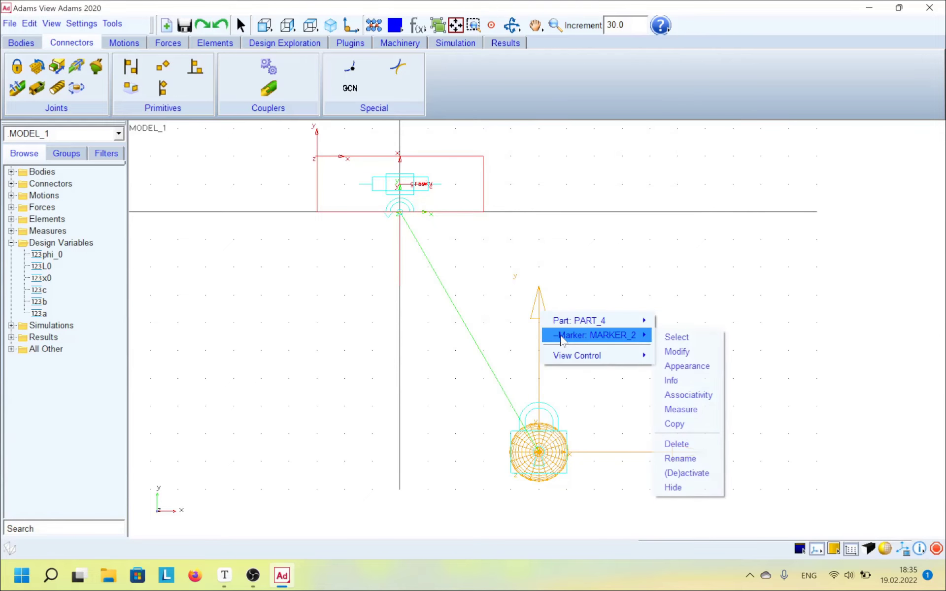
pyautogui.click(682, 352)
pyautogui.moveTo(598, 289)
pyautogui.mouseDown()
pyautogui.moveTo(839, 305)
pyautogui.moveTo(742, 104)
pyautogui.moveTo(654, 43)
pyautogui.mouseUp()
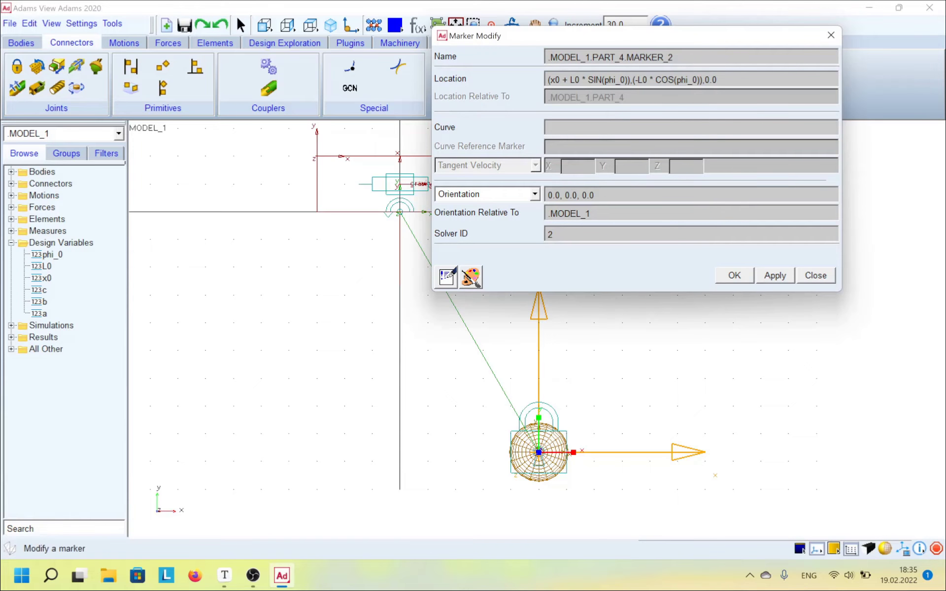
pyautogui.doubleClick(554, 195)
pyautogui.write('phi_0)')
pyautogui.press('Home')
pyautogui.write('(')
pyautogui.click(775, 276)
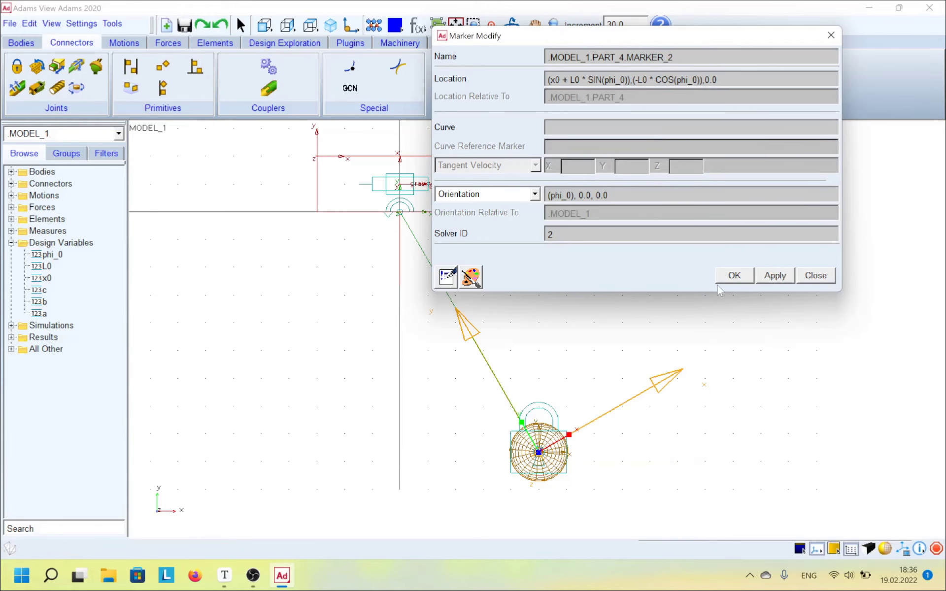
pyautogui.click(733, 276)
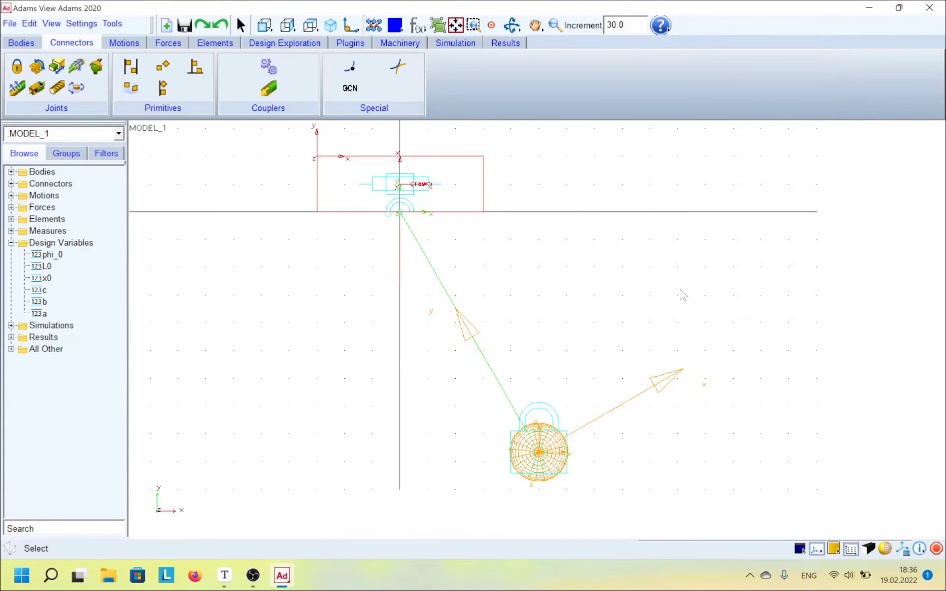
# Step: Start an orientation measure for the sphere's centre marker MARKER_2 instead of a point measure
pyautogui.rightClick(659, 384)
pyautogui.moveTo(684, 407)
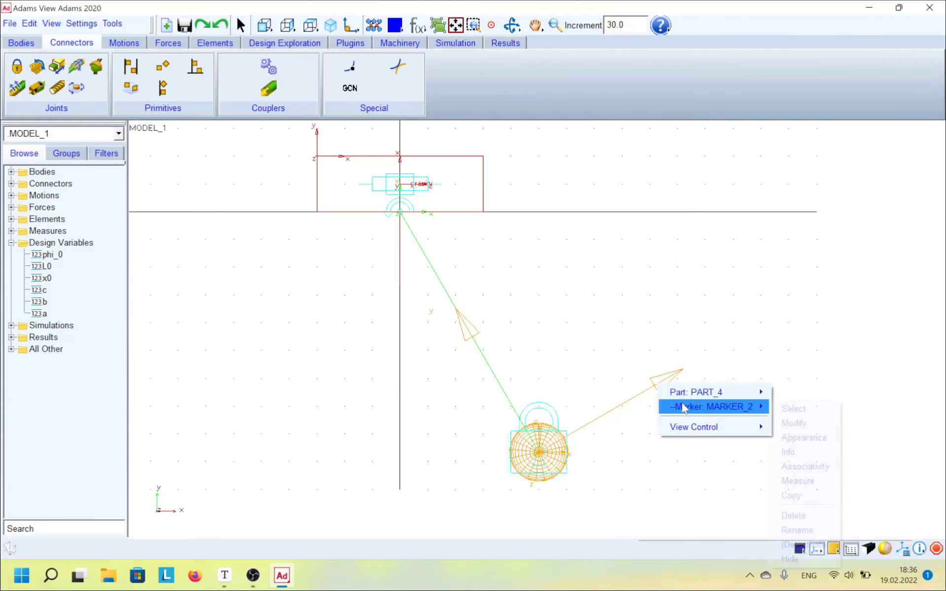
pyautogui.click(802, 482)
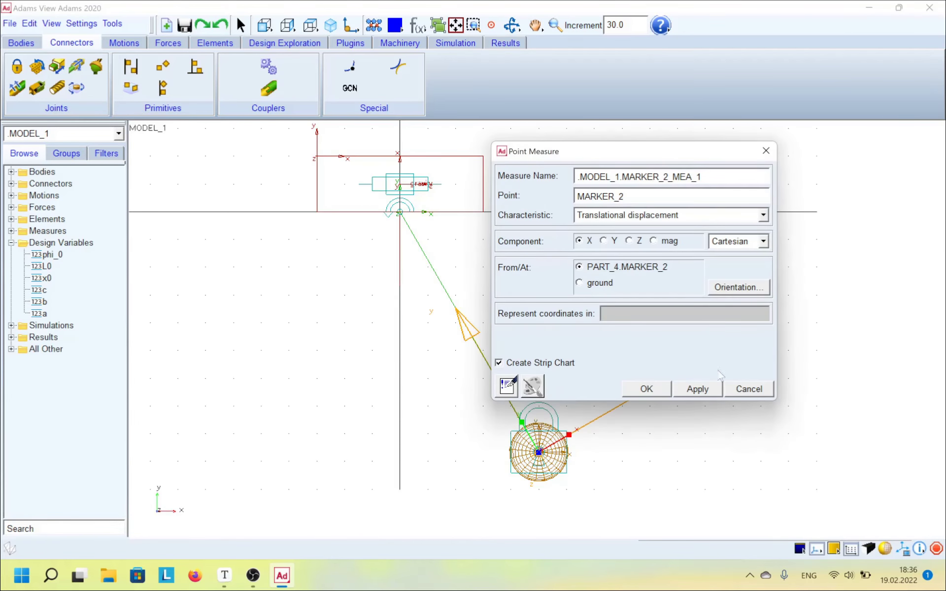
pyautogui.click(766, 286)
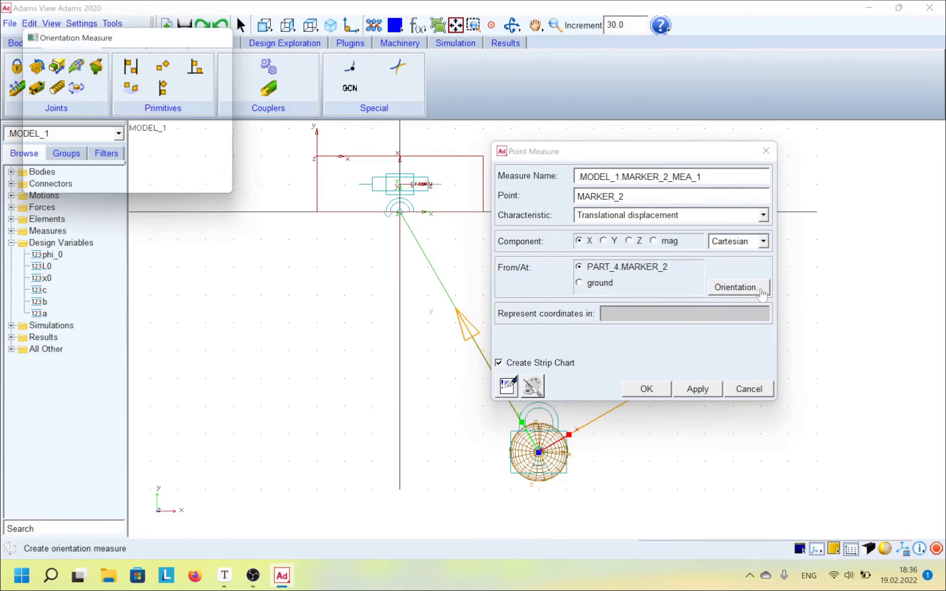
pyautogui.click(766, 151)
pyautogui.moveTo(115, 47); pyautogui.dragTo(605, 166)
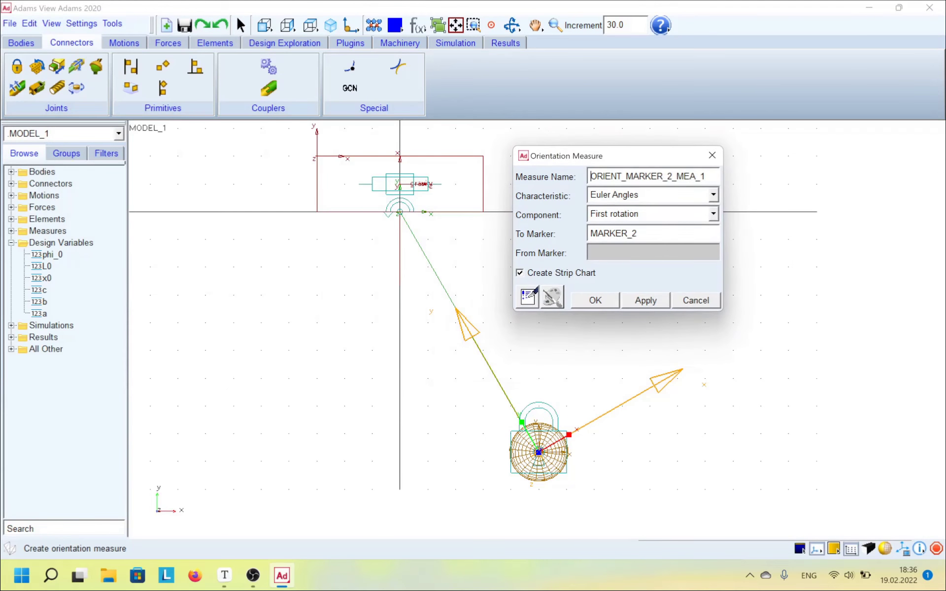
# Step: Create the orientation measure phi_measure for MARKER_2 using the Body 3-1-3 first rotation, and place its strip chart clear of the pendulum
pyautogui.click(620, 195)
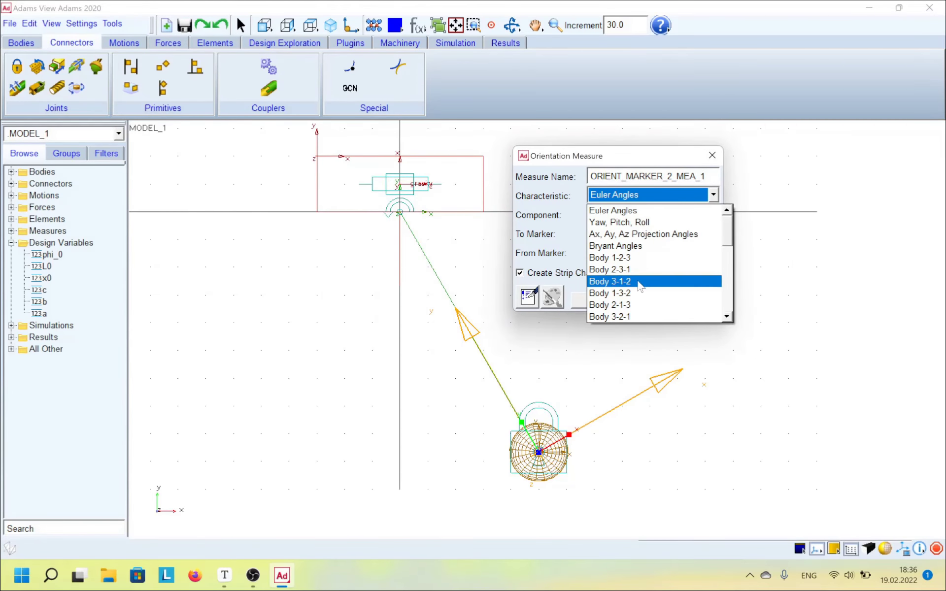
pyautogui.scroll(-3, 636, 296)
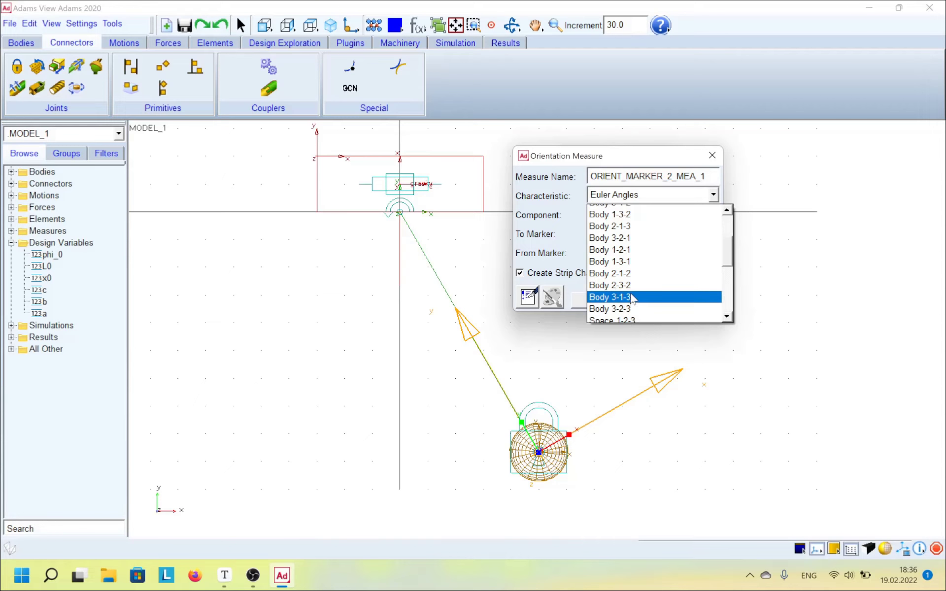
pyautogui.click(636, 302)
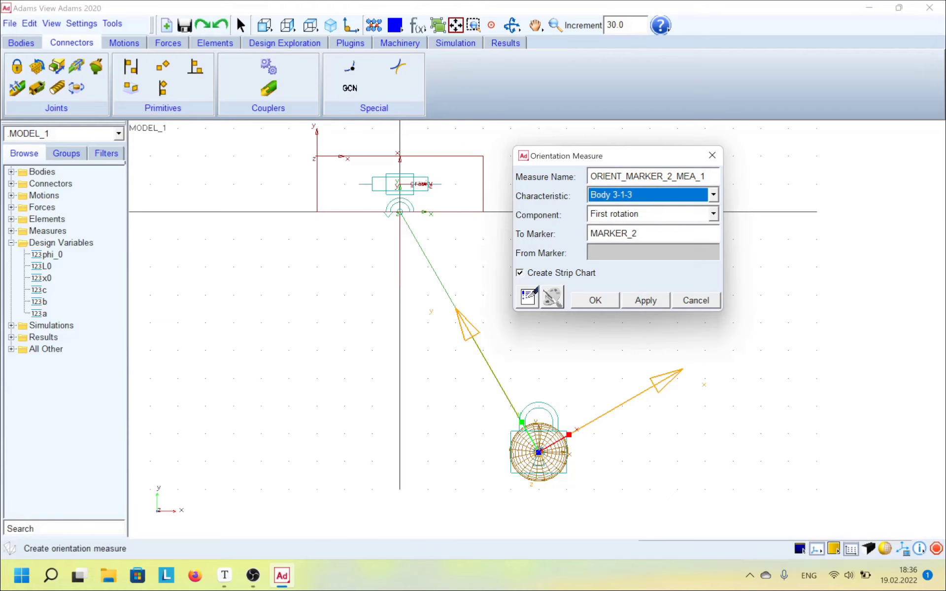
pyautogui.moveTo(709, 176); pyautogui.dragTo(532, 175)
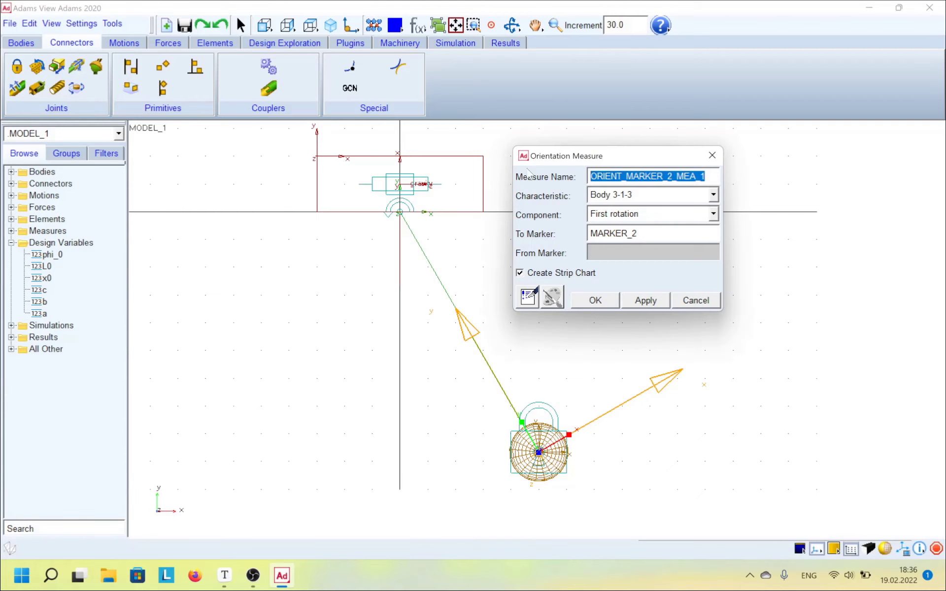
pyautogui.write('phi_measure')
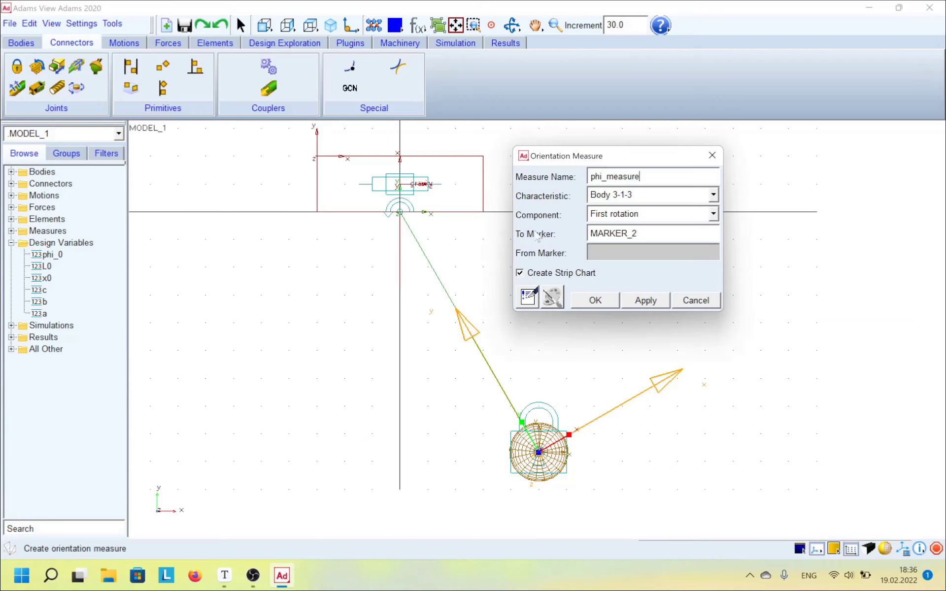
pyautogui.click(588, 301)
pyautogui.moveTo(197, 73); pyautogui.dragTo(208, 407)
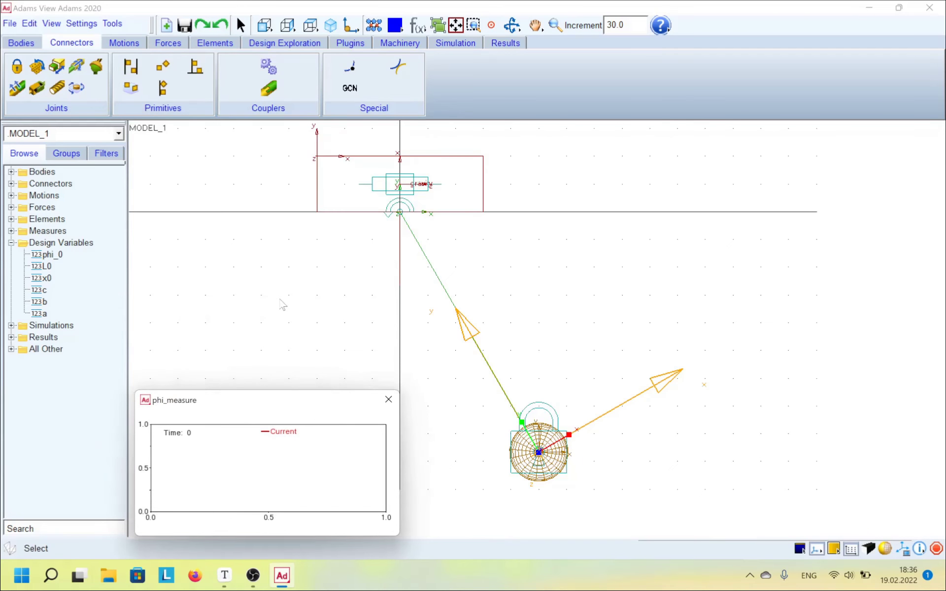
pyautogui.click(283, 305)
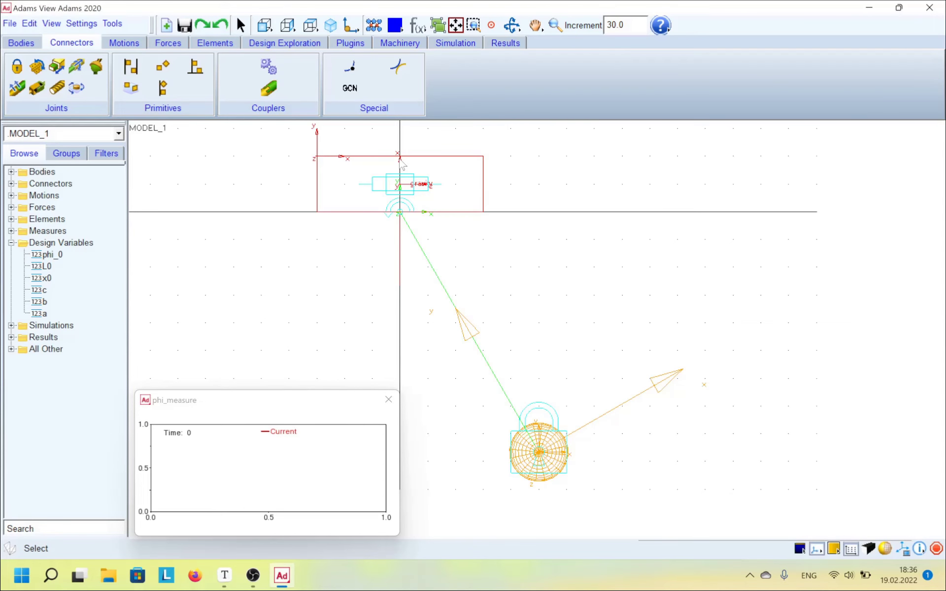
# Step: Configure the interactive simulation with an end time of 10 and a step size of 0.01
pyautogui.click(455, 43)
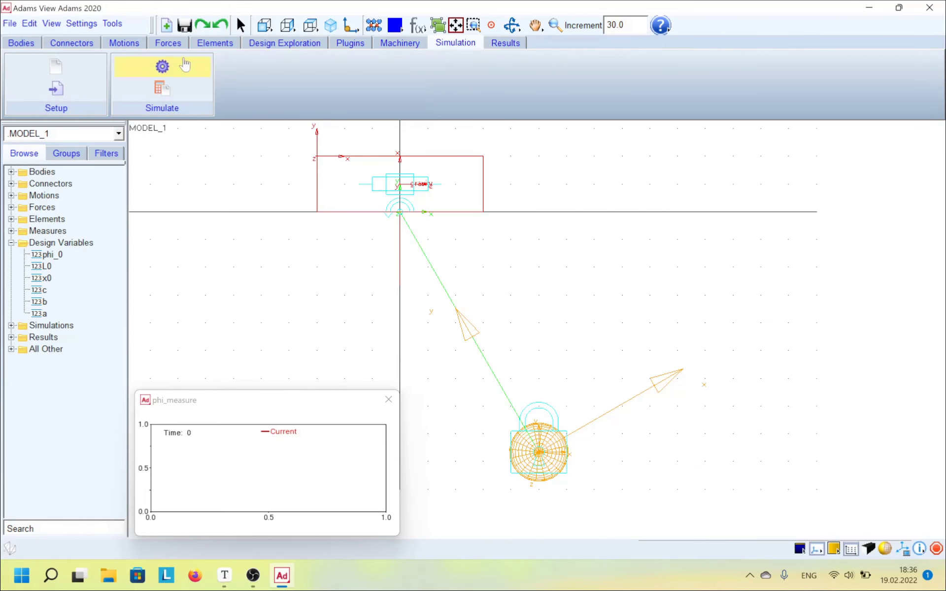
pyautogui.click(168, 87)
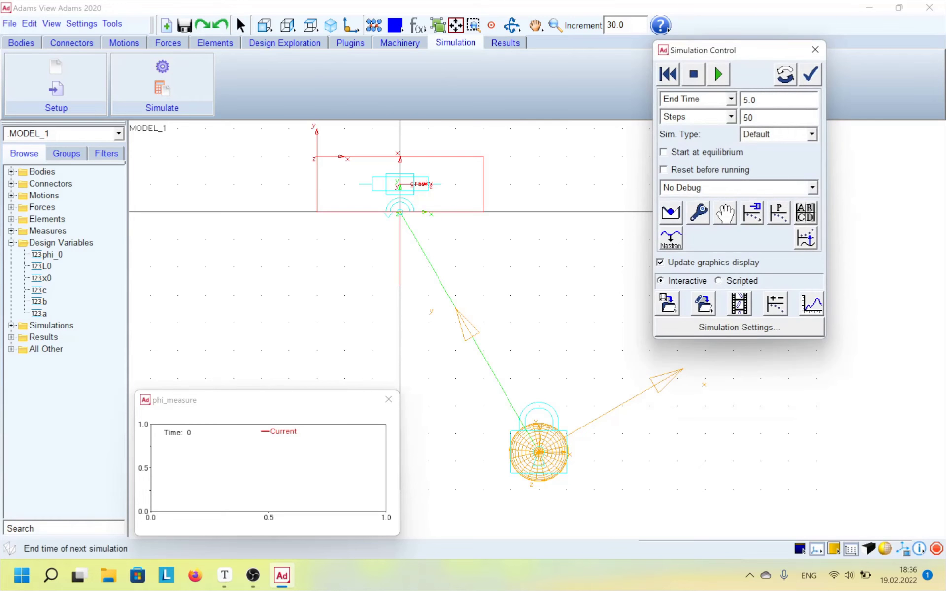
pyautogui.write('10')
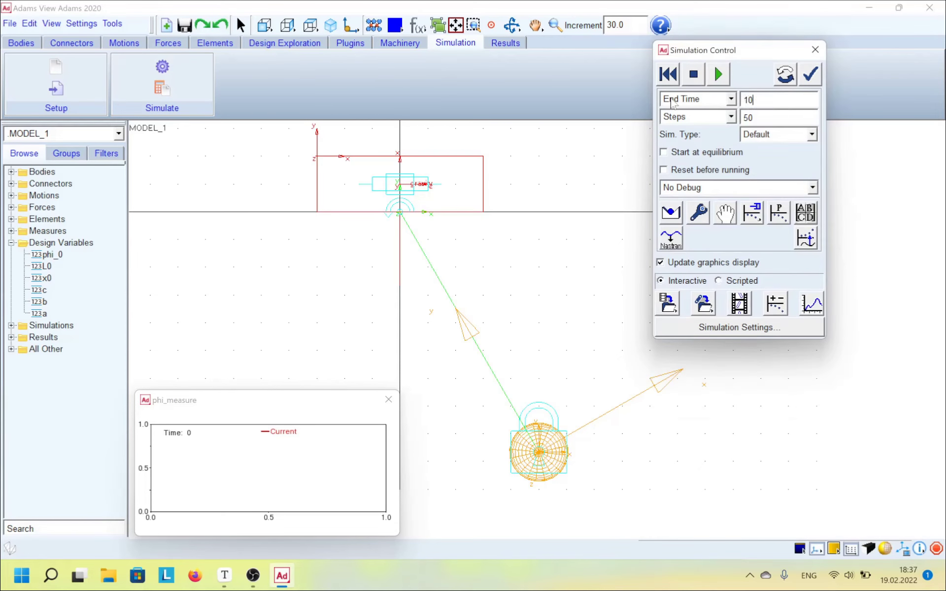
pyautogui.click(731, 116)
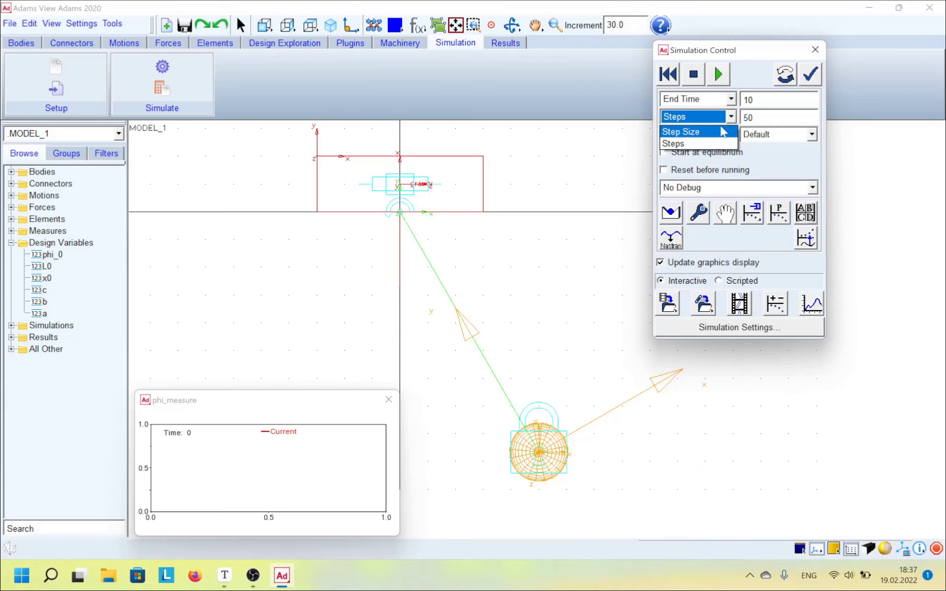
pyautogui.click(724, 131)
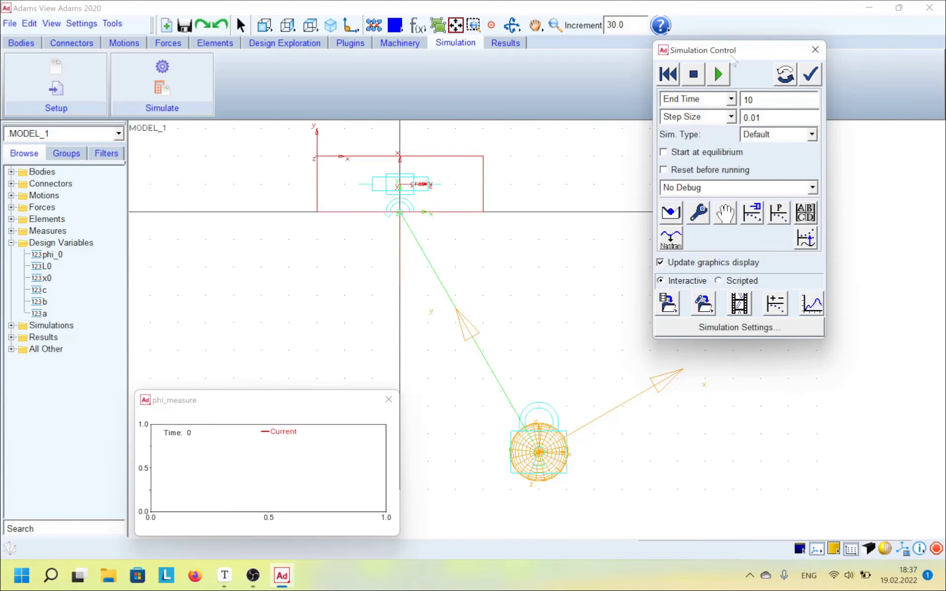
pyautogui.moveTo(734, 51); pyautogui.dragTo(804, 105)
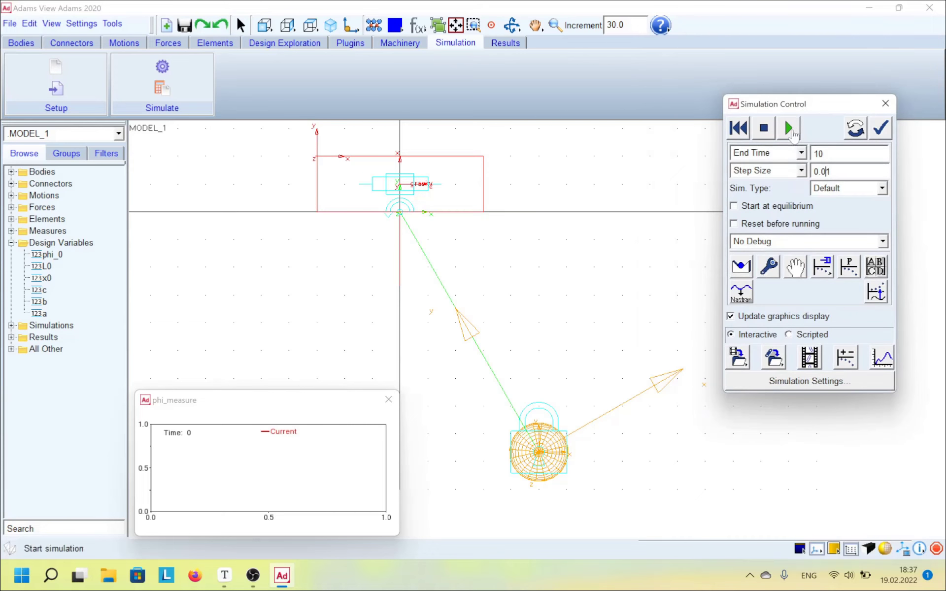
# Step: Run the simulation and reset the model to its initial position
pyautogui.click(789, 129)
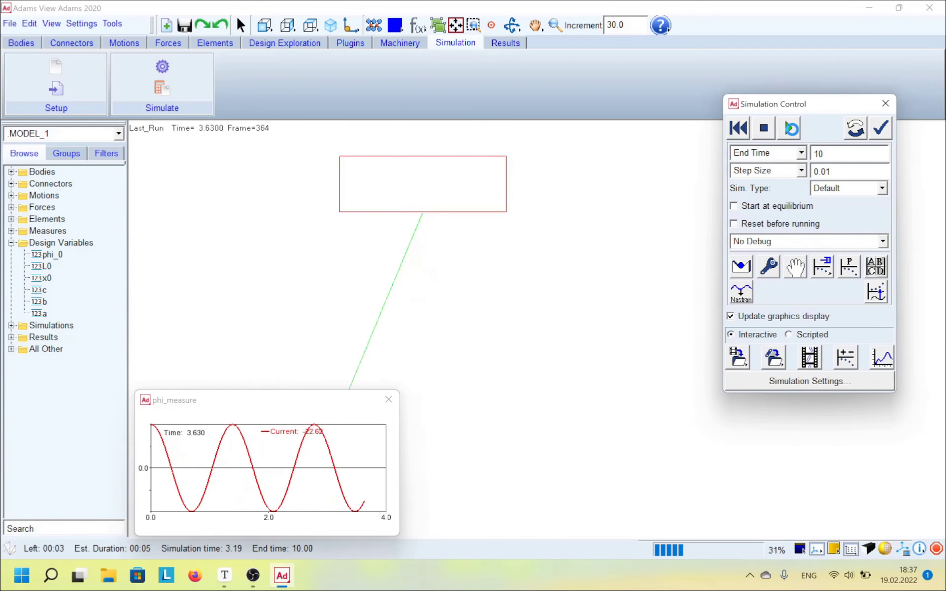
pyautogui.click(737, 130)
pyautogui.click(463, 254)
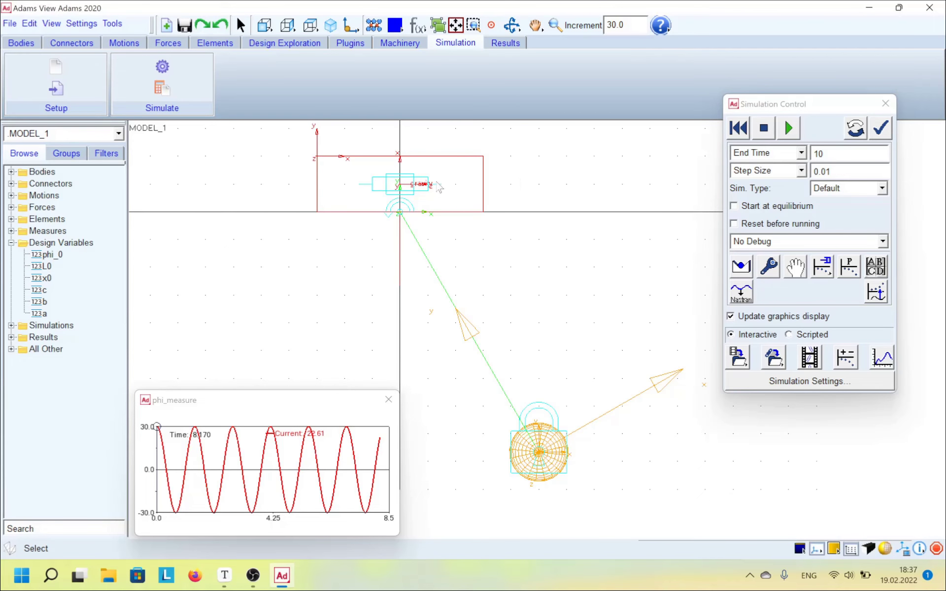
# Step: Switch to Adams PostProcessor and plot phi_measure from the last run against time
pyautogui.press('F8')
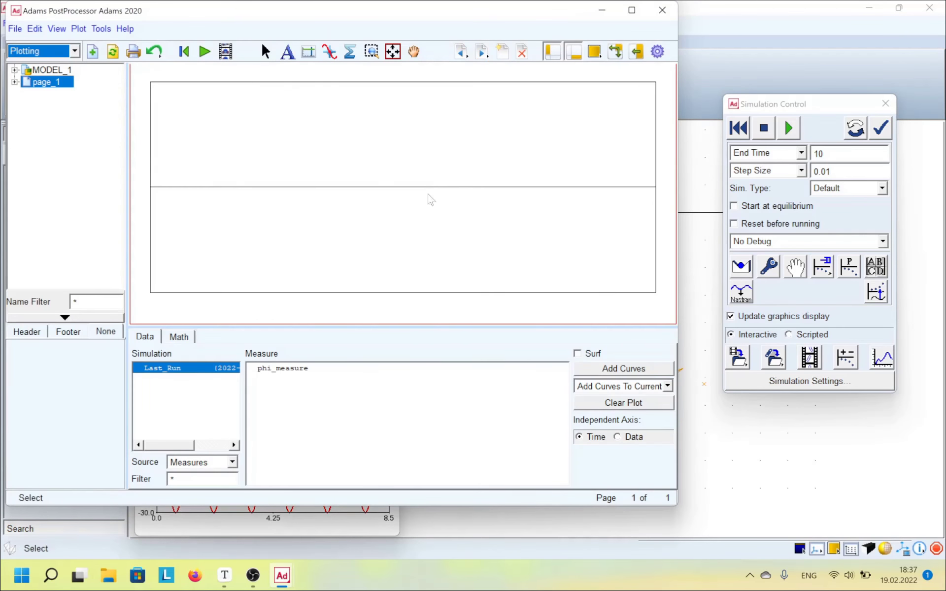
pyautogui.click(294, 373)
pyautogui.click(623, 368)
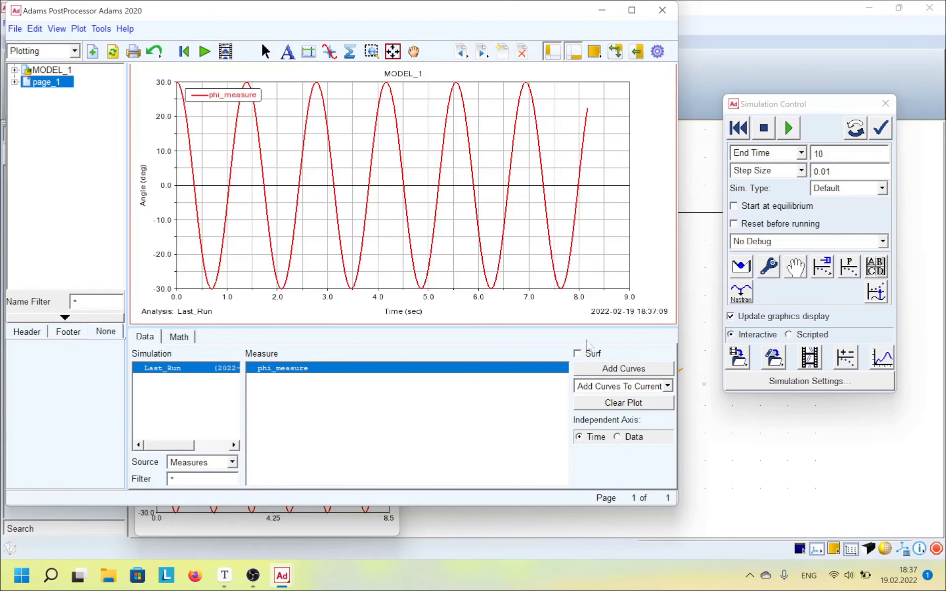
pyautogui.moveTo(533, 18); pyautogui.dragTo(588, 55)
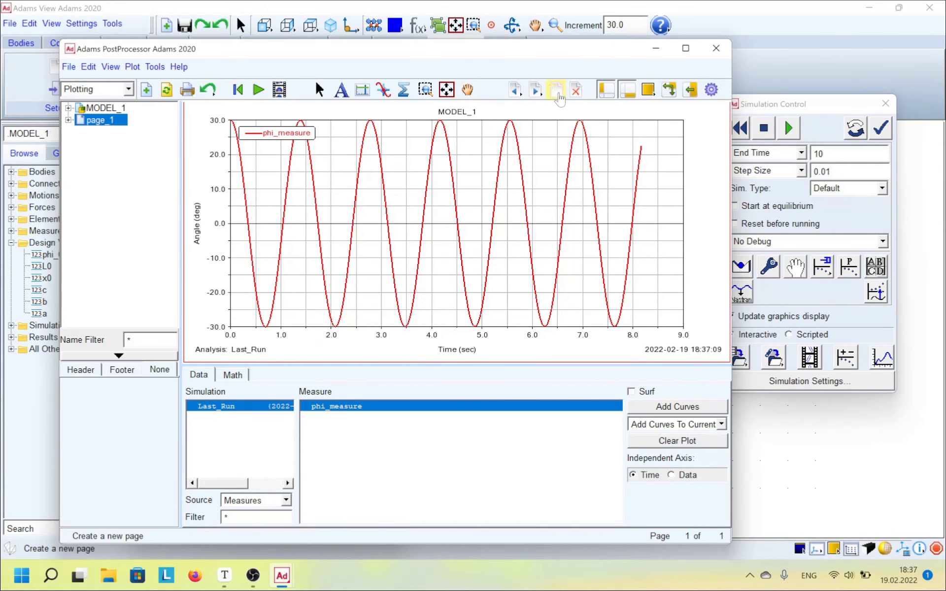
# Step: Add a new plot page and plot the X component of PART_2's CM_Position with Objects as the data source
pyautogui.click(556, 90)
pyautogui.click(233, 501)
pyautogui.click(236, 511)
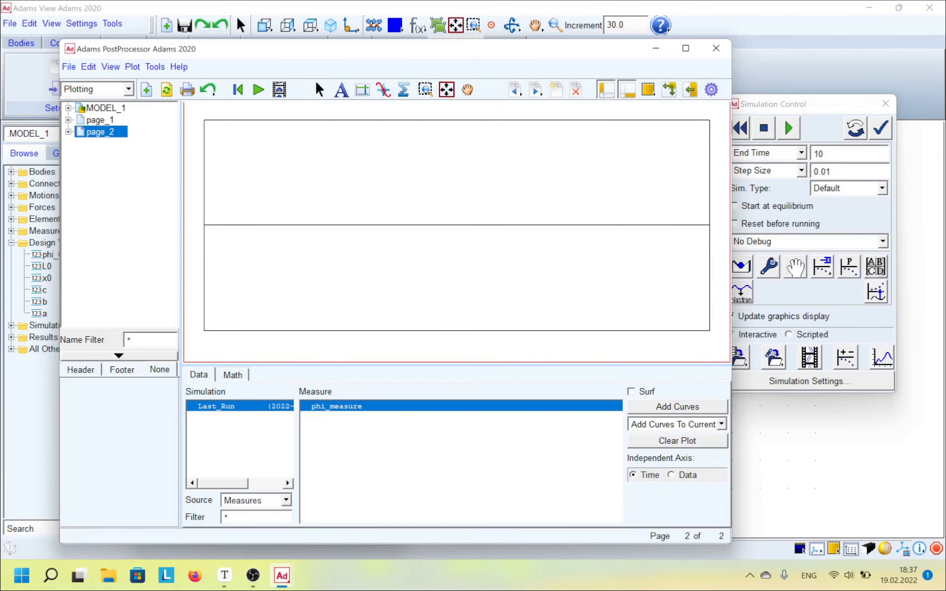
pyautogui.click(390, 406)
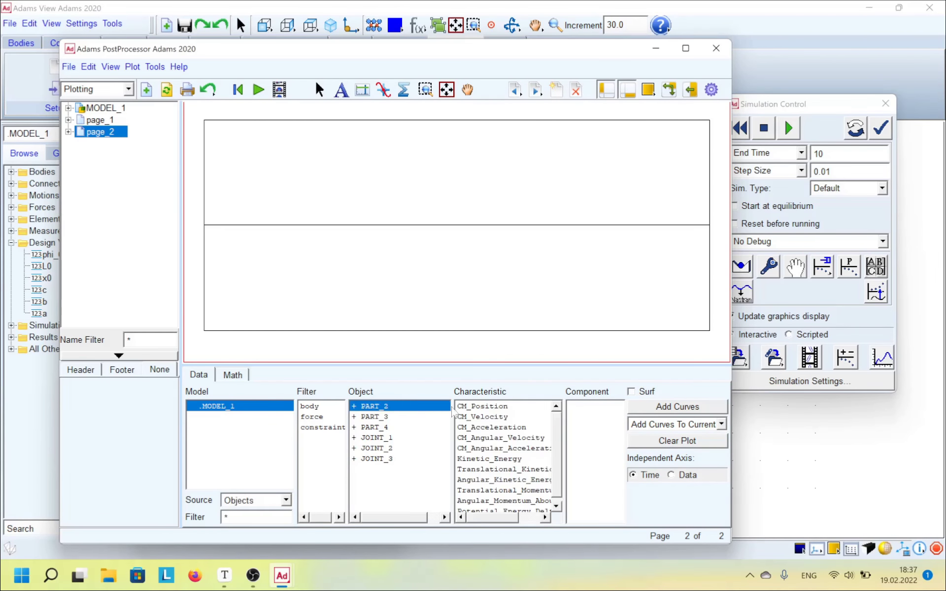
pyautogui.click(486, 407)
pyautogui.click(581, 407)
pyautogui.click(643, 408)
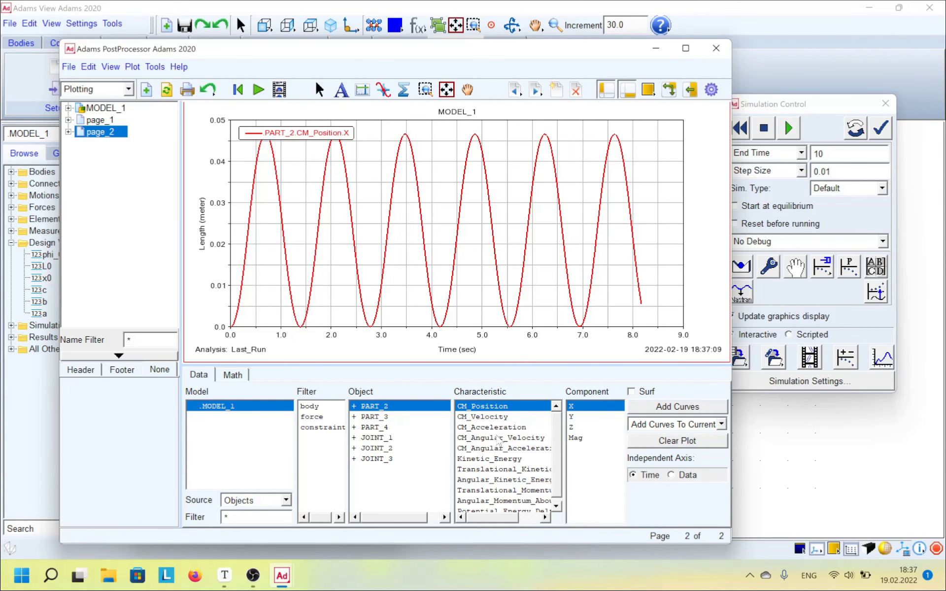
# Step: Add the X component of PART_2's CM_Velocity to the current plot and return to Adams View
pyautogui.click(497, 417)
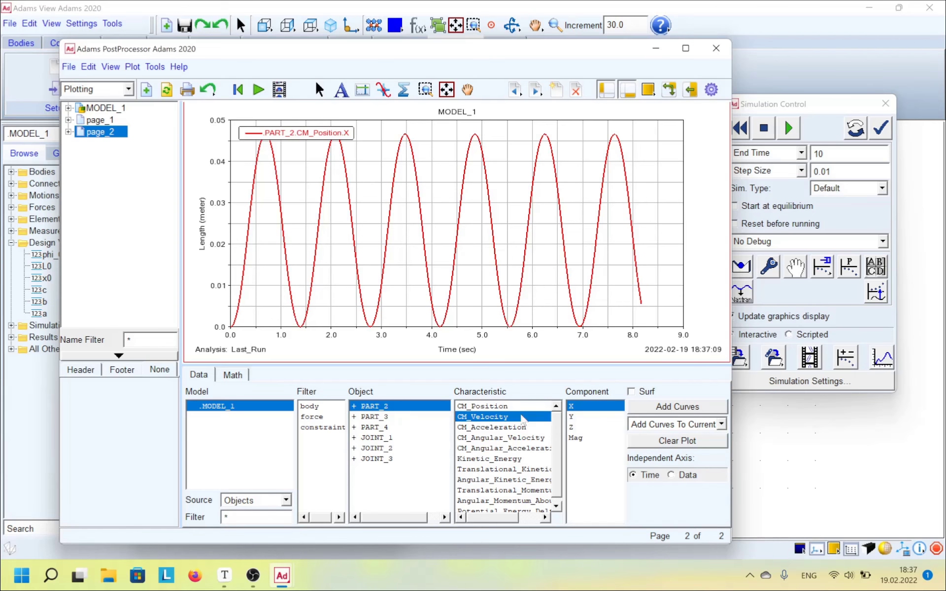
pyautogui.click(640, 408)
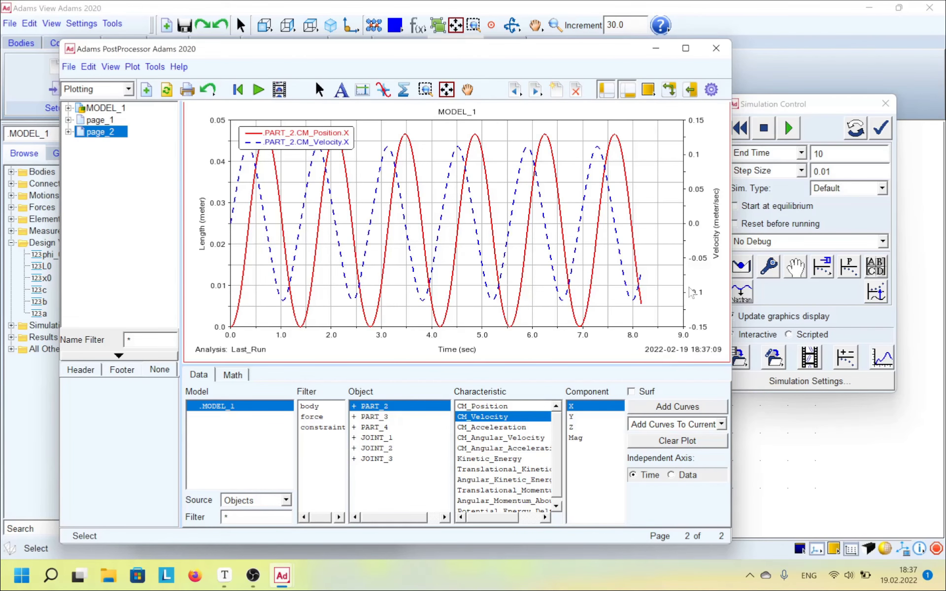
pyautogui.click(716, 48)
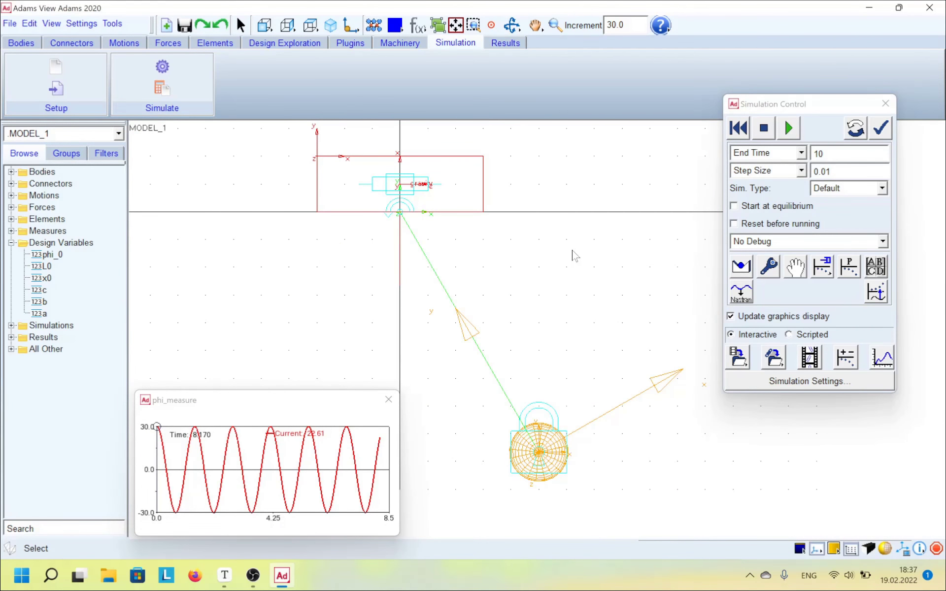
# Step: Rerun the simulation with the model shown shaded and reset it to the initial position
pyautogui.click(786, 129)
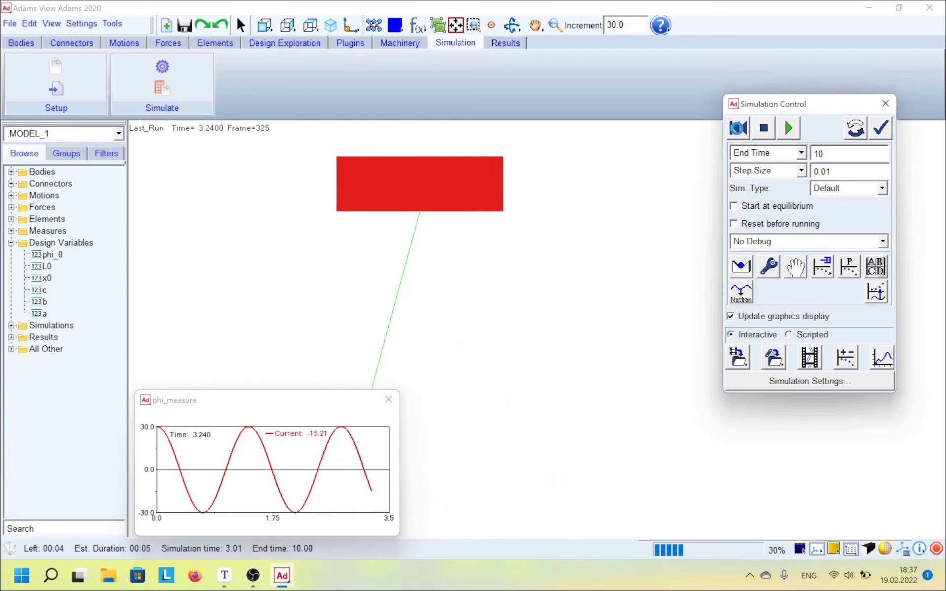
pyautogui.click(738, 129)
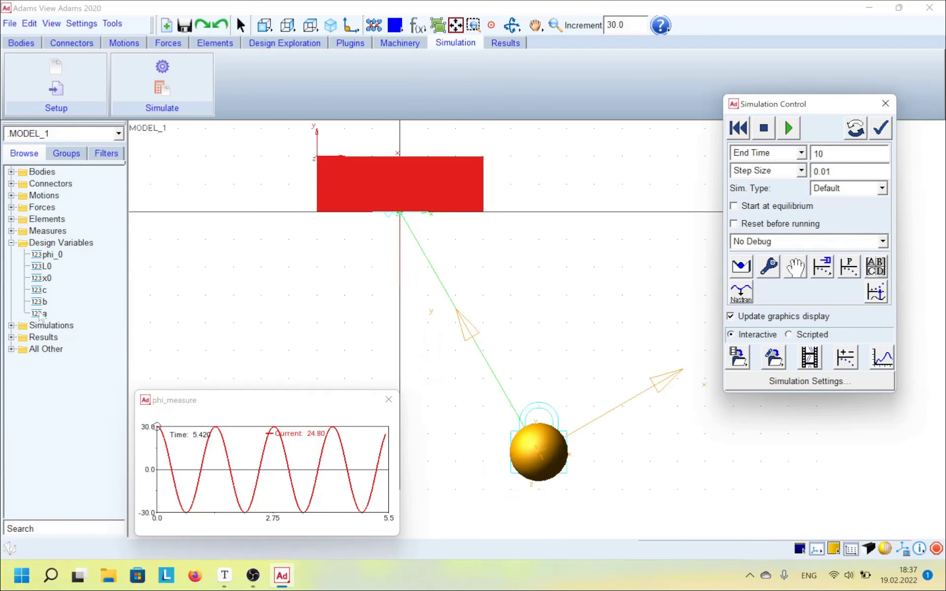
# Step: Set the standard value of the design variable phi_0 to 20
pyautogui.doubleClick(62, 259)
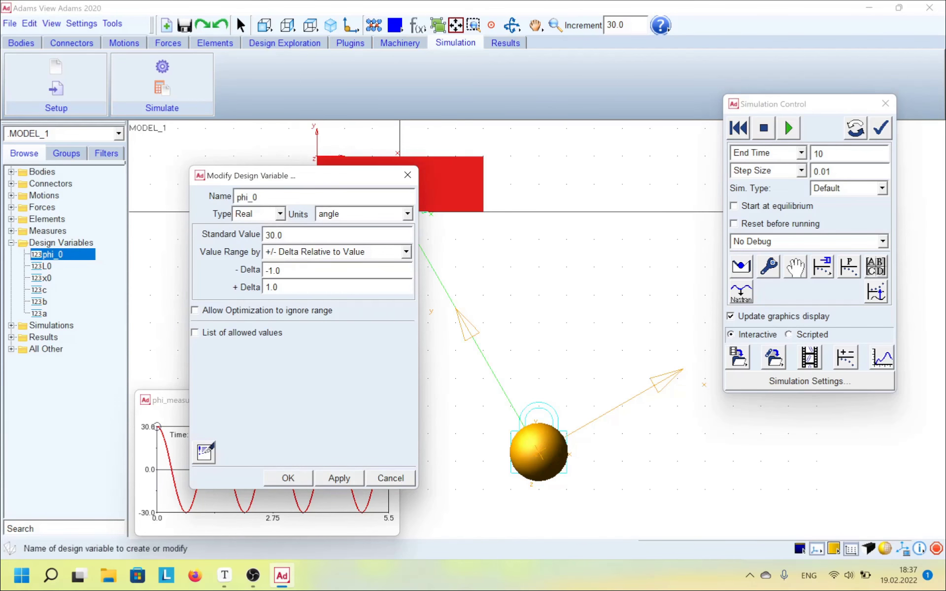
pyautogui.hotkey('ctrl', 'a')
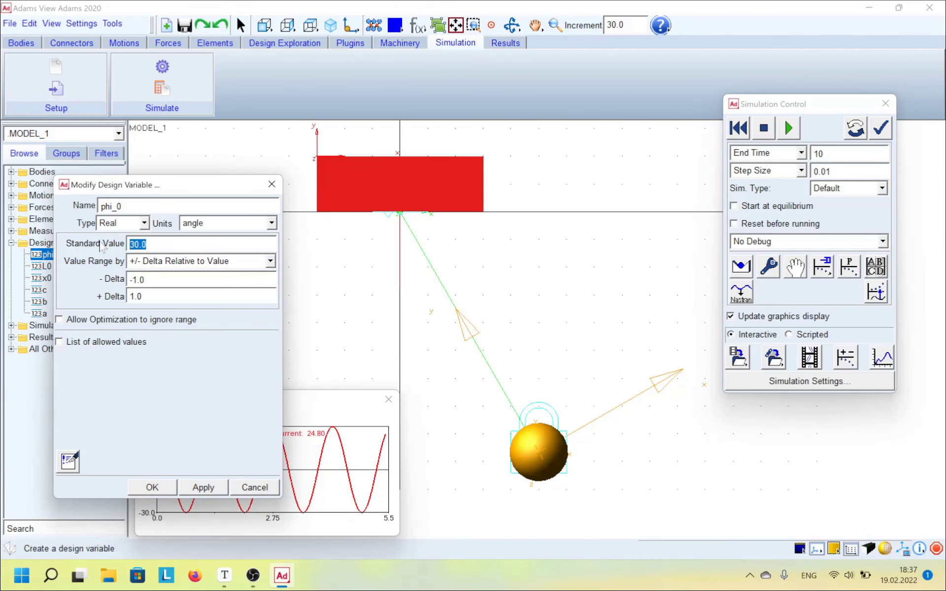
pyautogui.write('20')
pyautogui.click(203, 487)
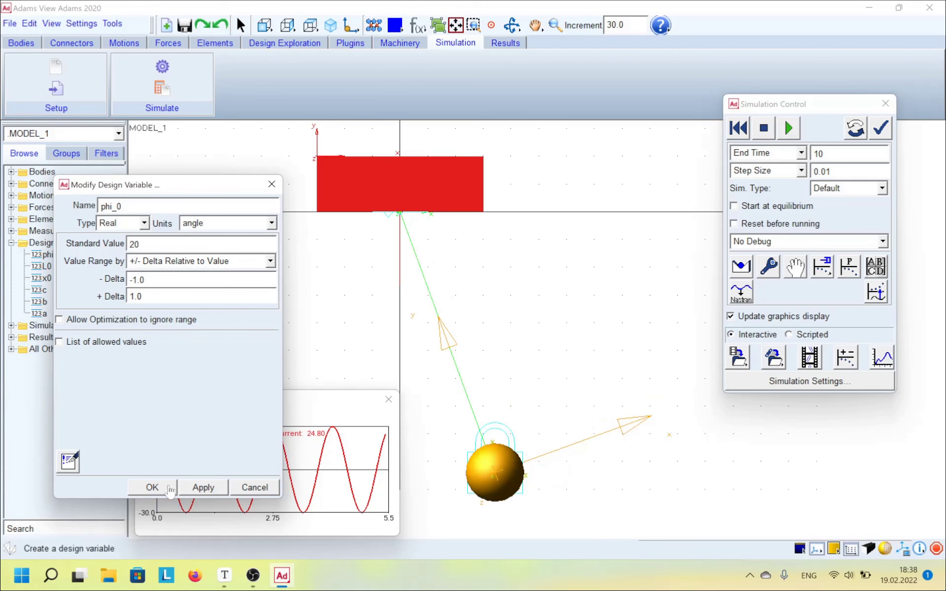
pyautogui.click(152, 488)
# Step: Set the standard value of the design variable x0 to 0.2
pyautogui.doubleClick(60, 279)
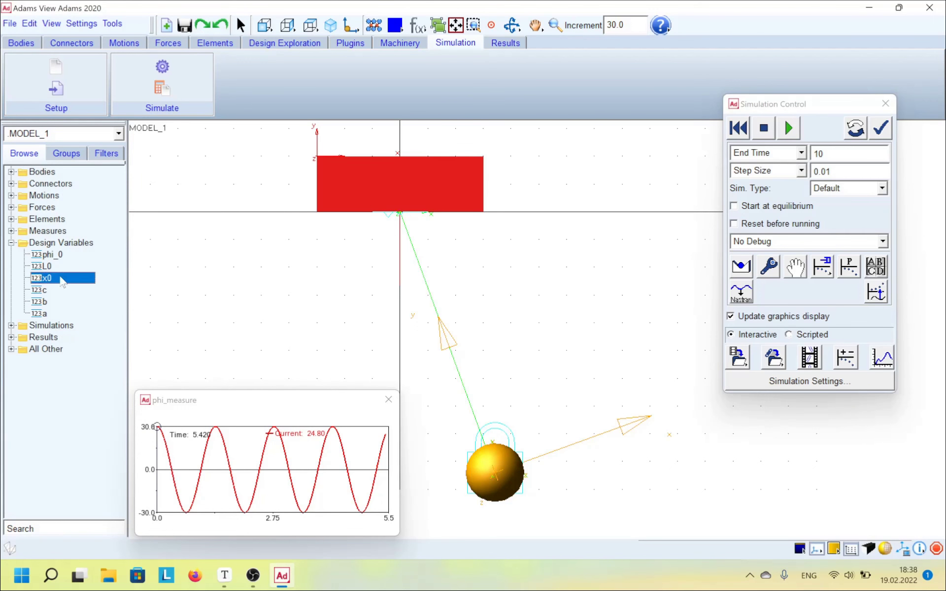
pyautogui.doubleClick(135, 243)
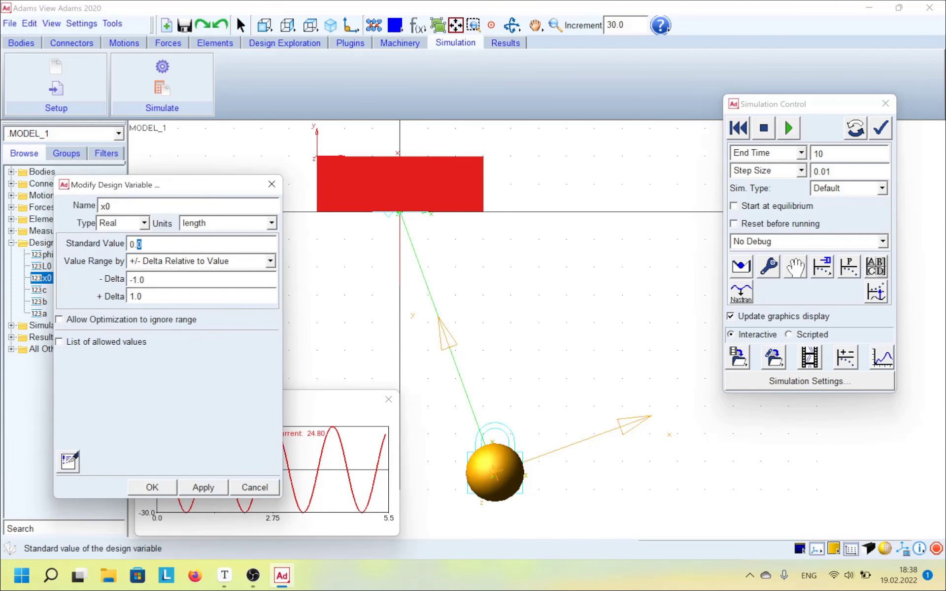
pyautogui.write('2')
pyautogui.click(197, 487)
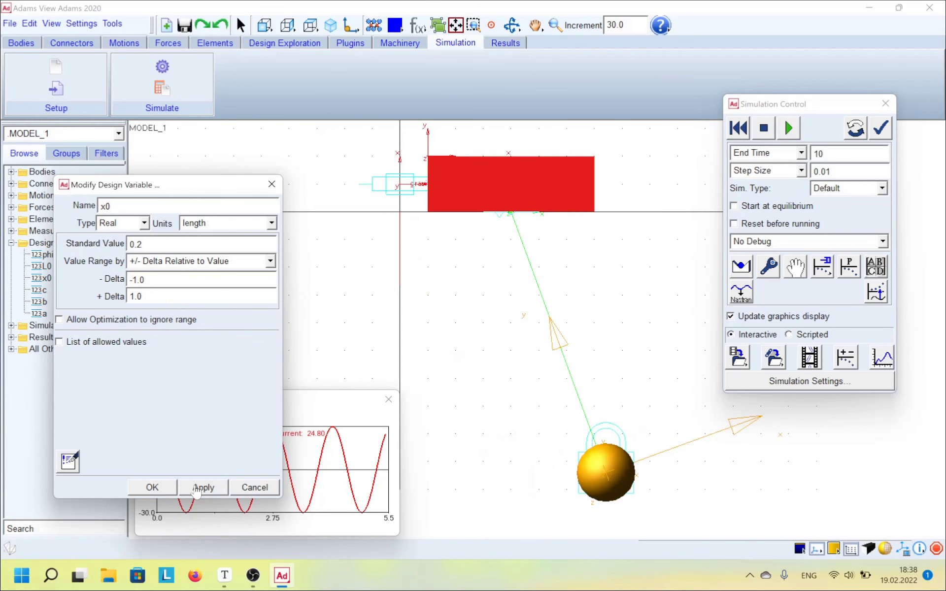
pyautogui.click(152, 488)
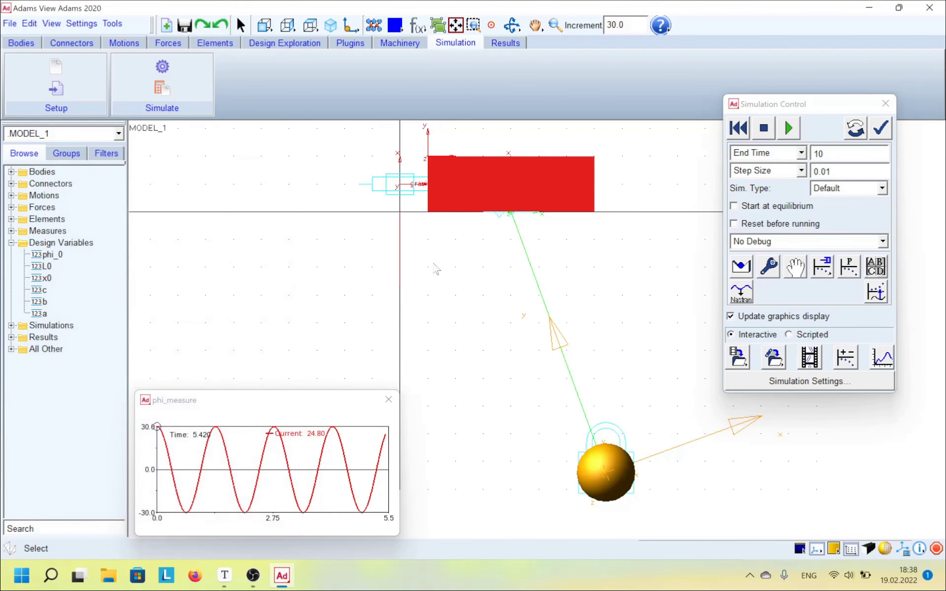
# Step: Show the model in wireframe and set the third offset in PART_2's MARKER_7 location relative to PART_2.cm to 0
pyautogui.press('s')
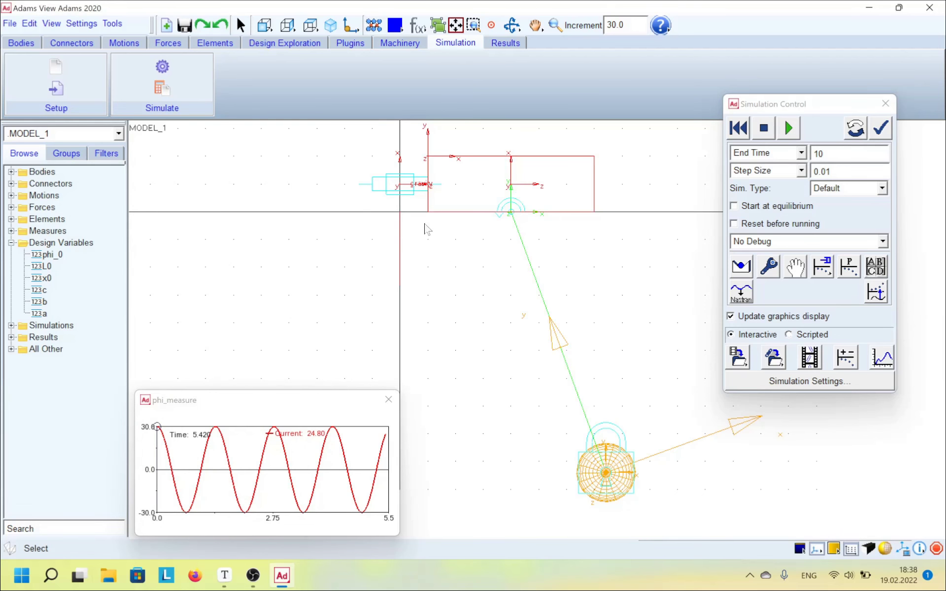
pyautogui.click(382, 189)
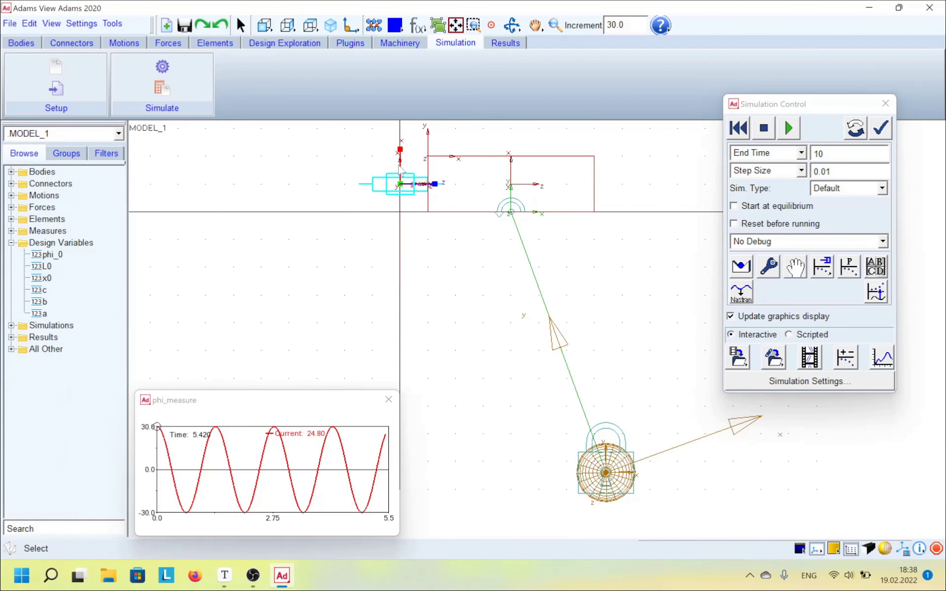
pyautogui.rightClick(400, 166)
pyautogui.moveTo(428, 190)
pyautogui.click(541, 204)
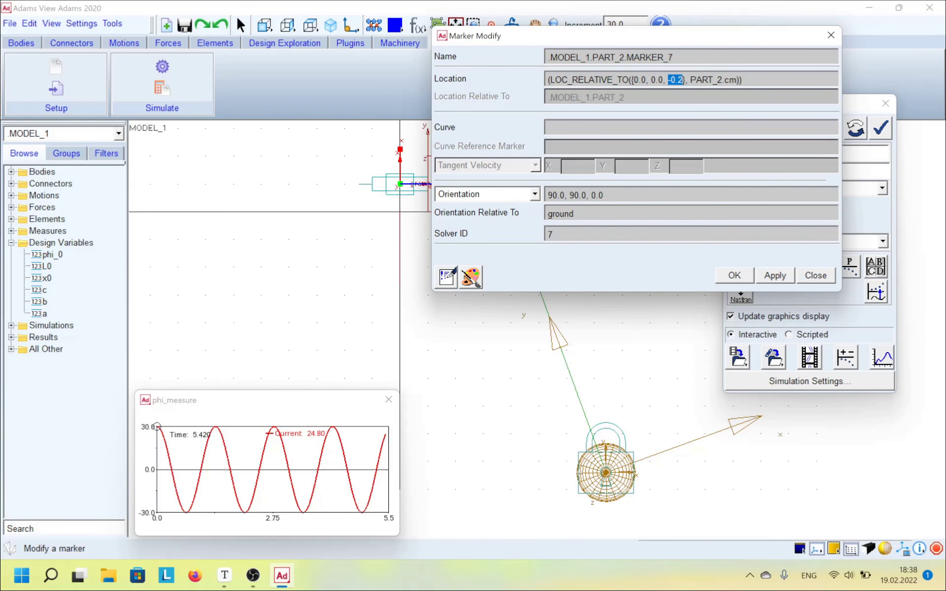
pyautogui.write('0')
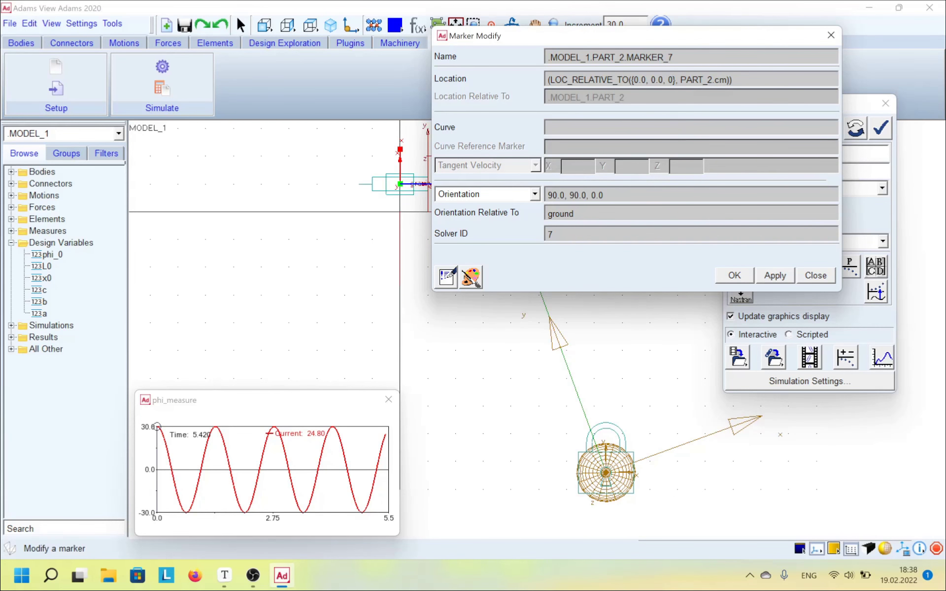
pyautogui.click(734, 275)
# Step: Set the third offset in ground MARKER_8's location relative to PART_2.cm to 0 and run the 10-second simulation
pyautogui.rightClick(402, 179)
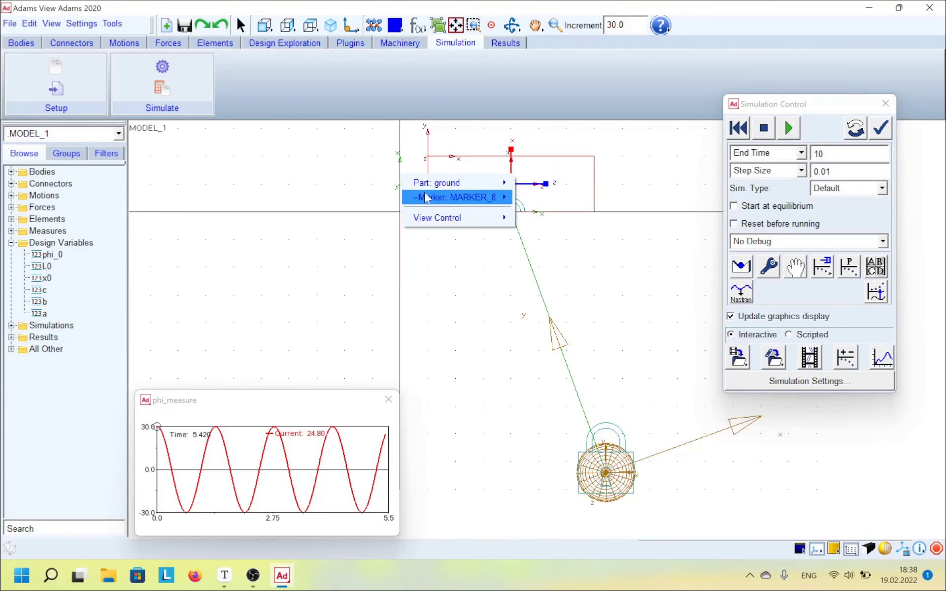
pyautogui.moveTo(464, 196)
pyautogui.click(537, 214)
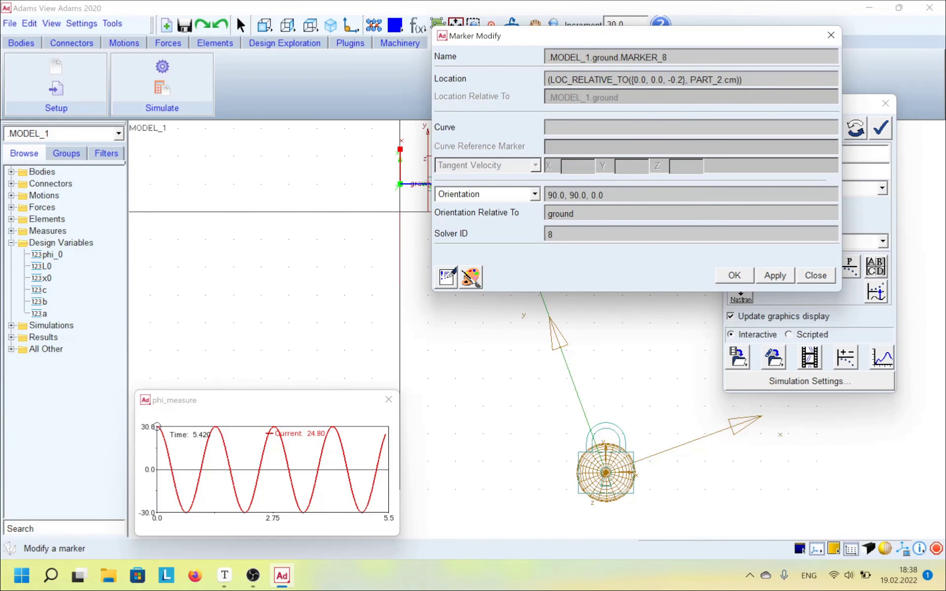
pyautogui.write('0')
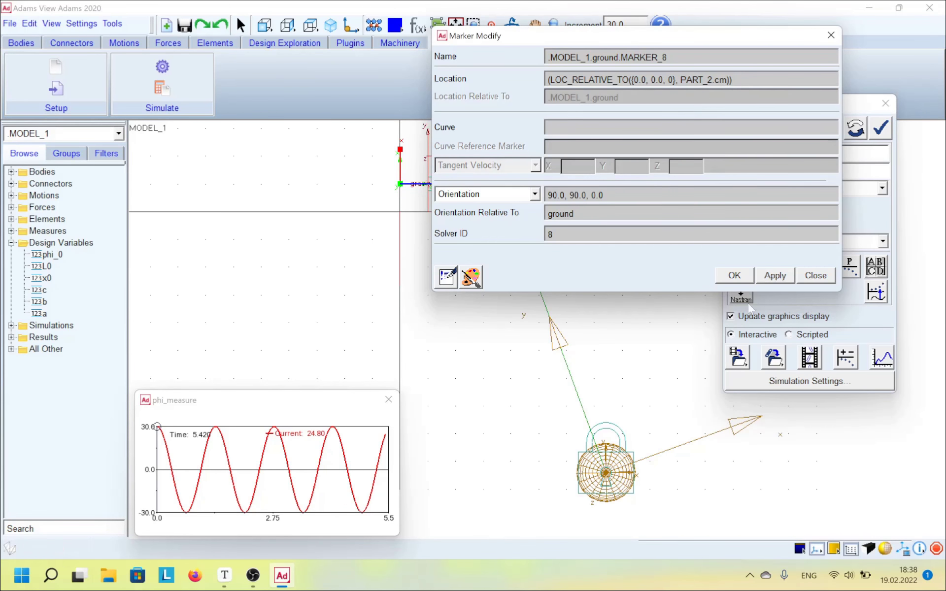
pyautogui.click(734, 275)
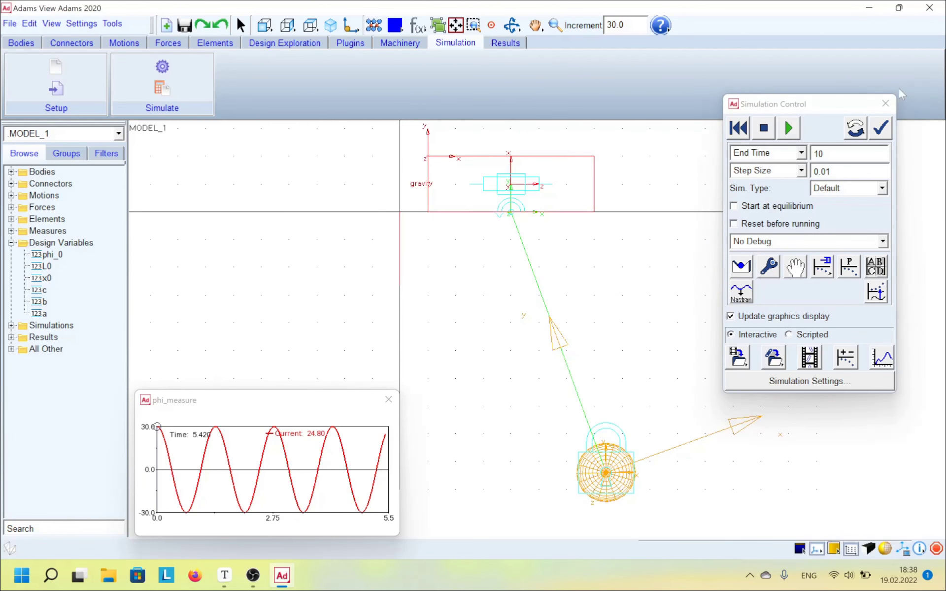
pyautogui.click(789, 126)
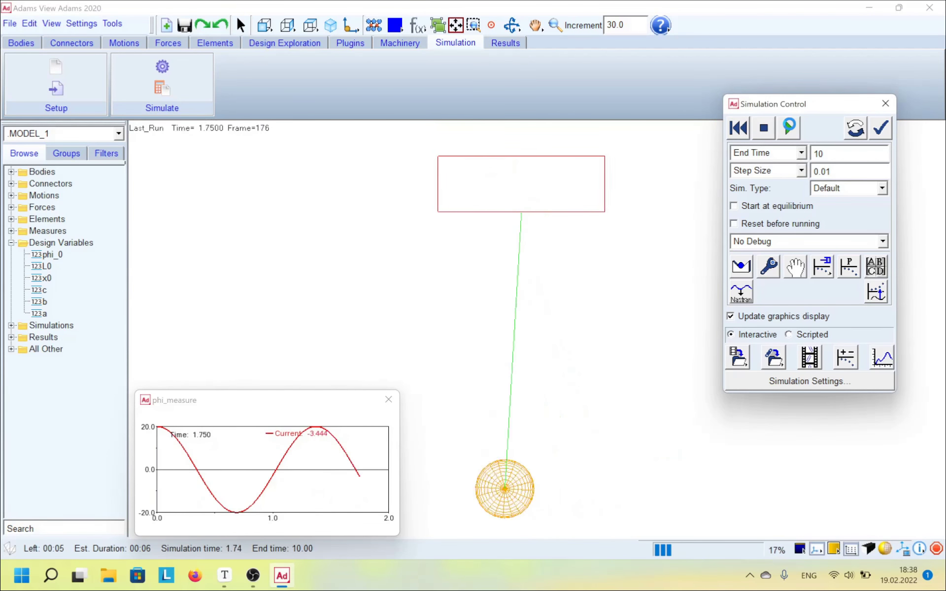